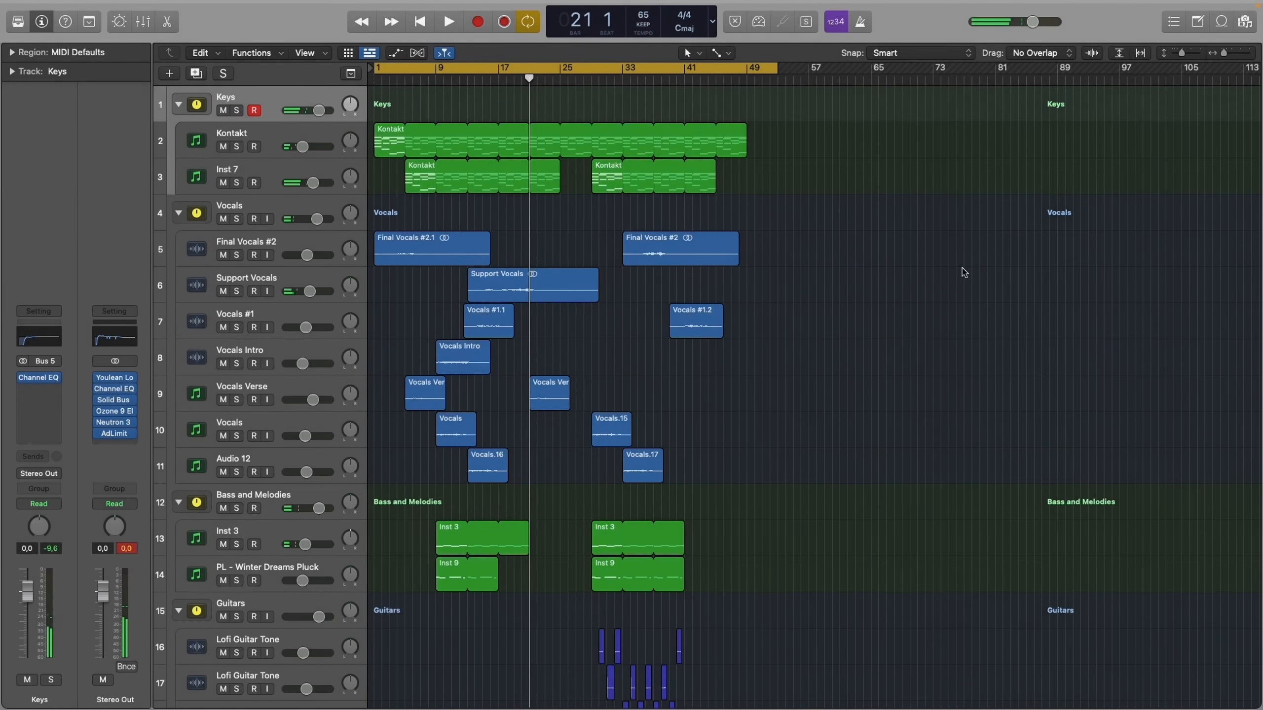
- Solo the Kontakt track and play it from the beginning of the project
click(295, 134)
key(s)
key(Return)
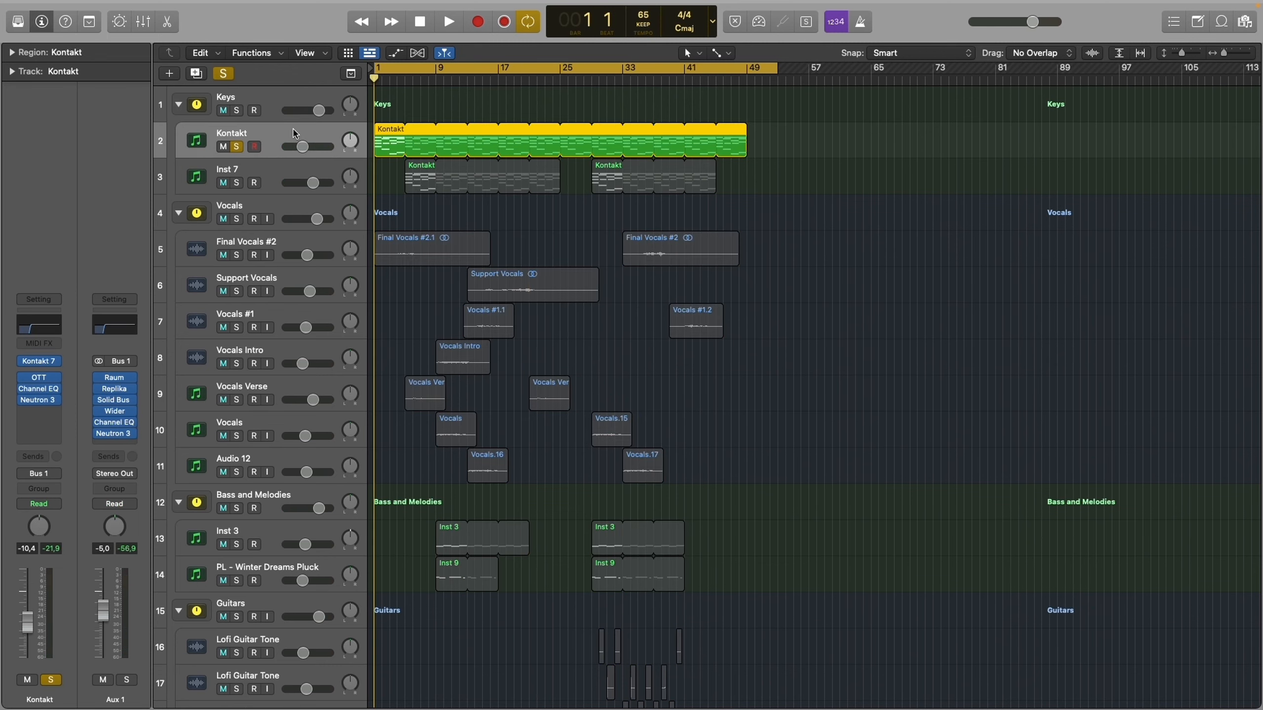
key(space)
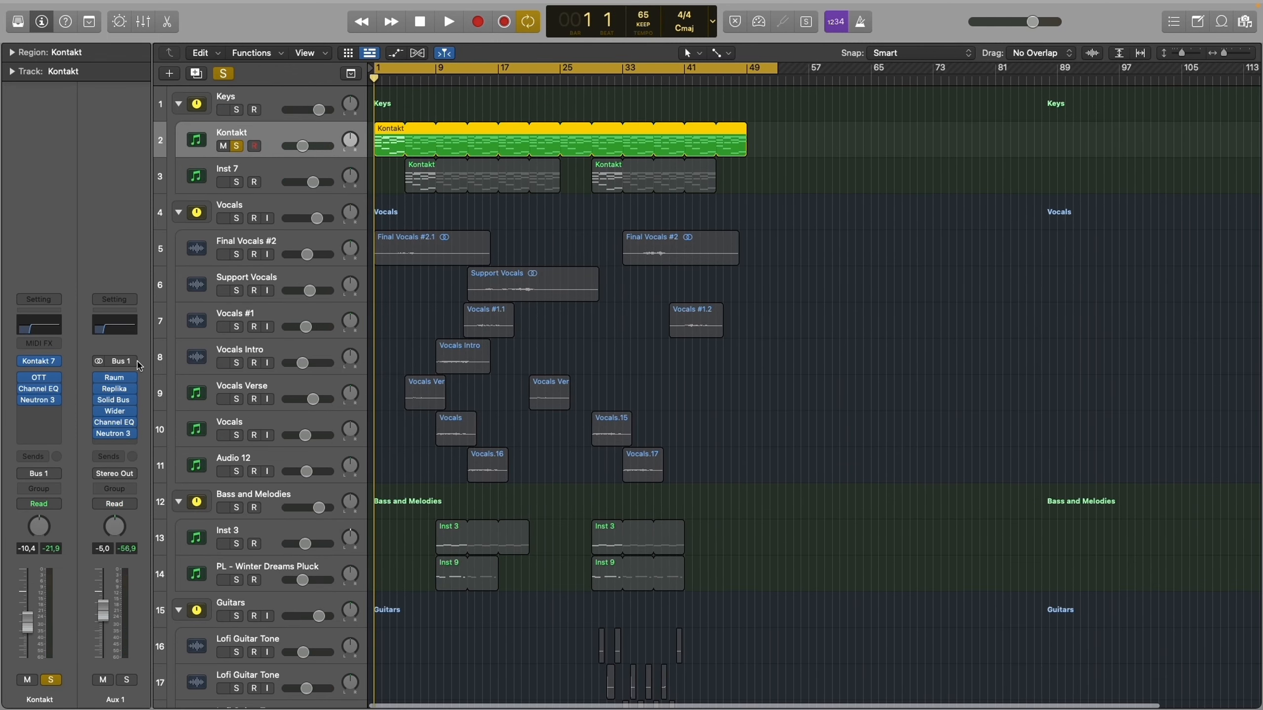
- Inspect the Kontakt 7 instrument and the OTT, Channel EQ and Neutron 3 effects on the Kontakt track
click(44, 365)
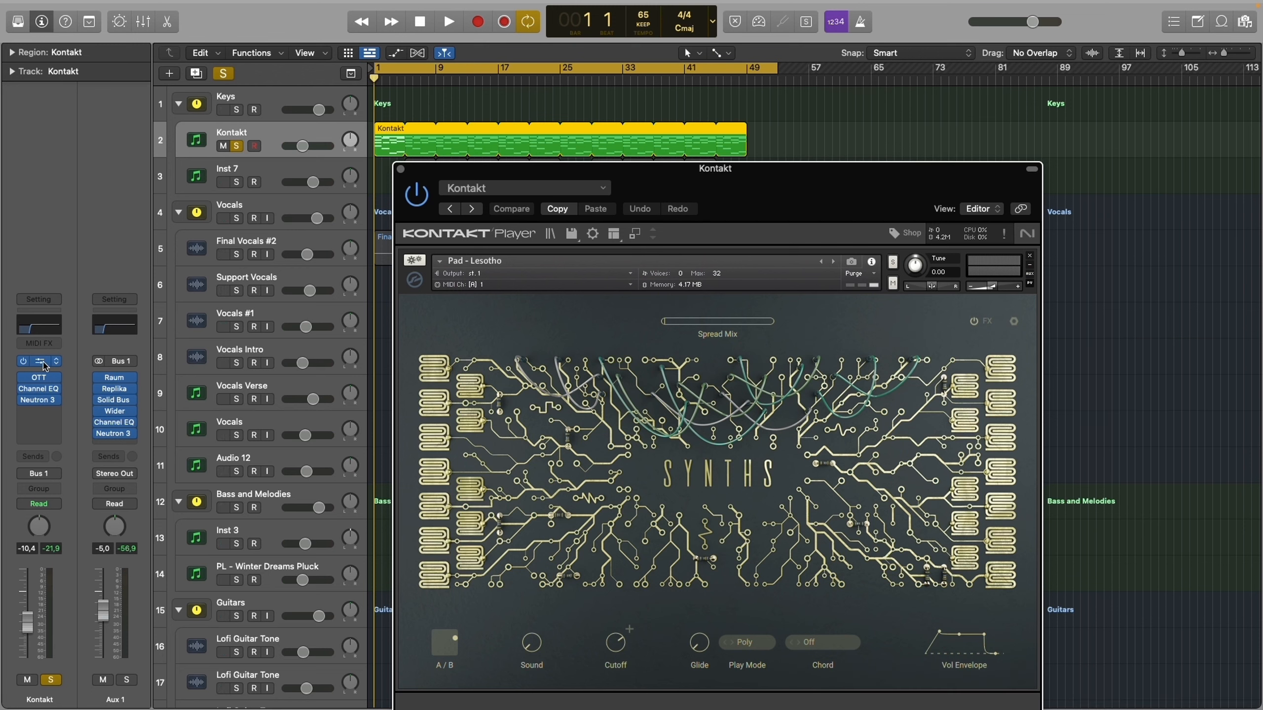
click(44, 365)
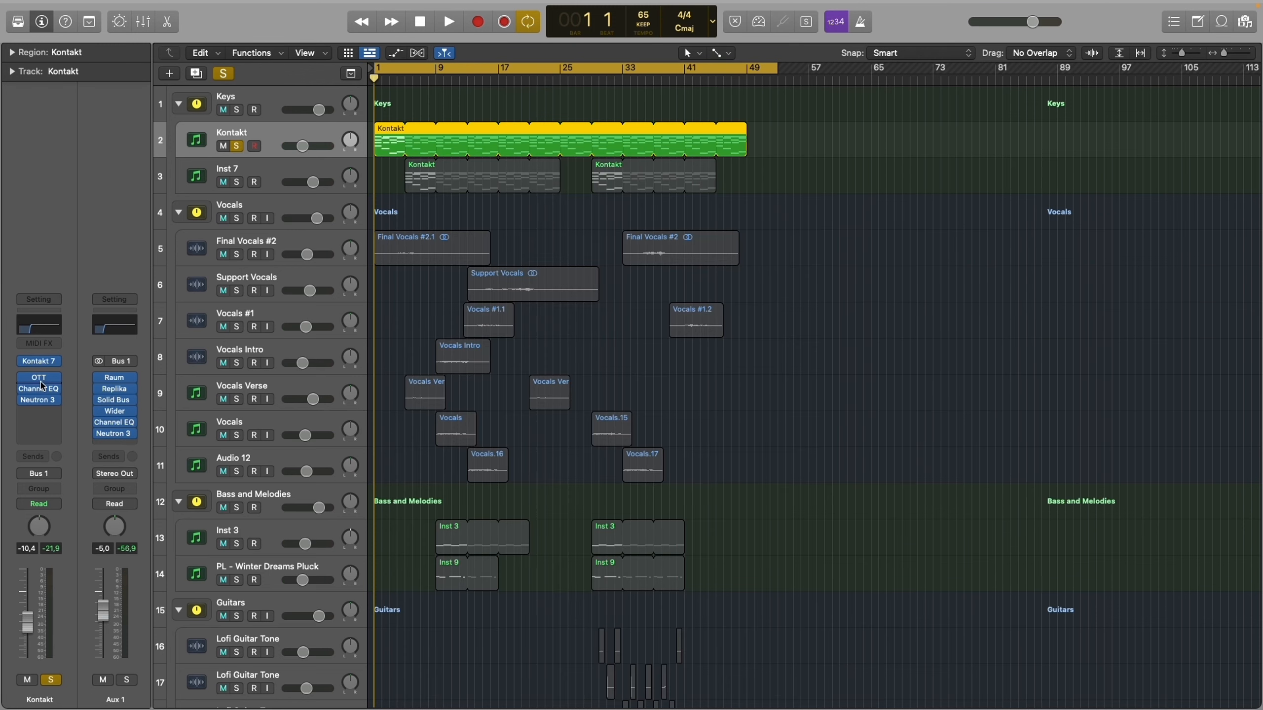
click(42, 383)
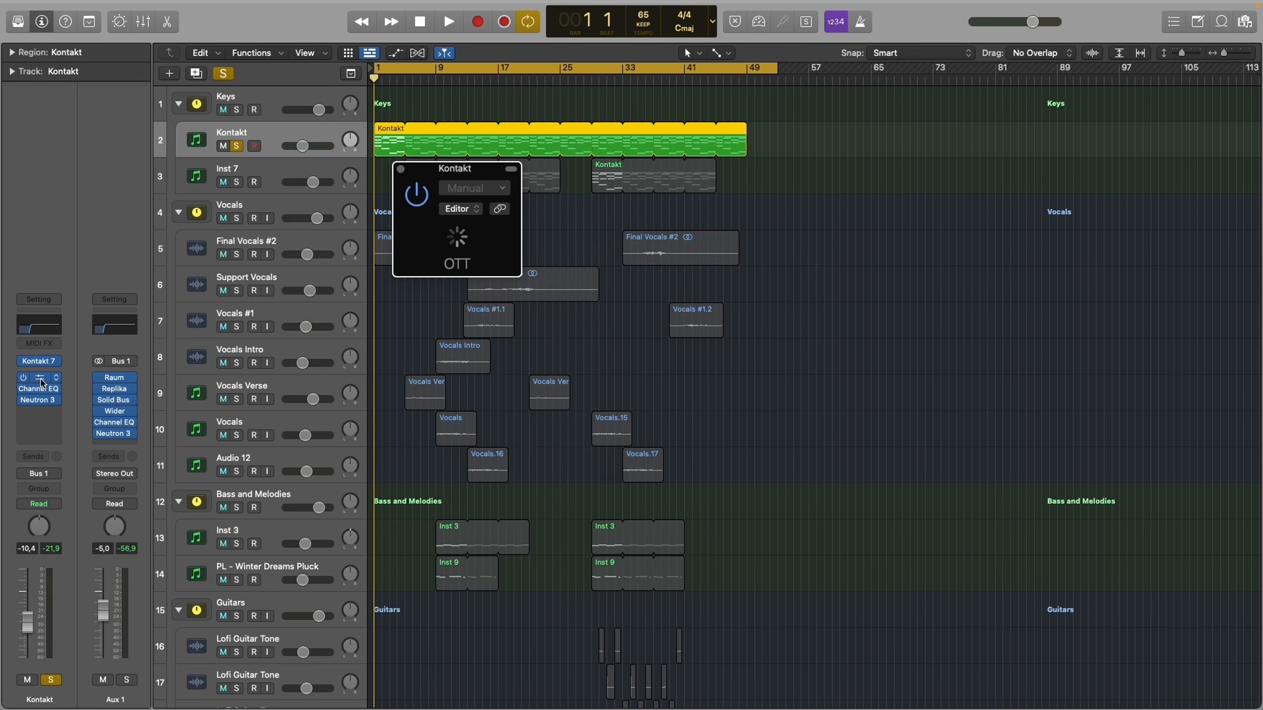
click(43, 382)
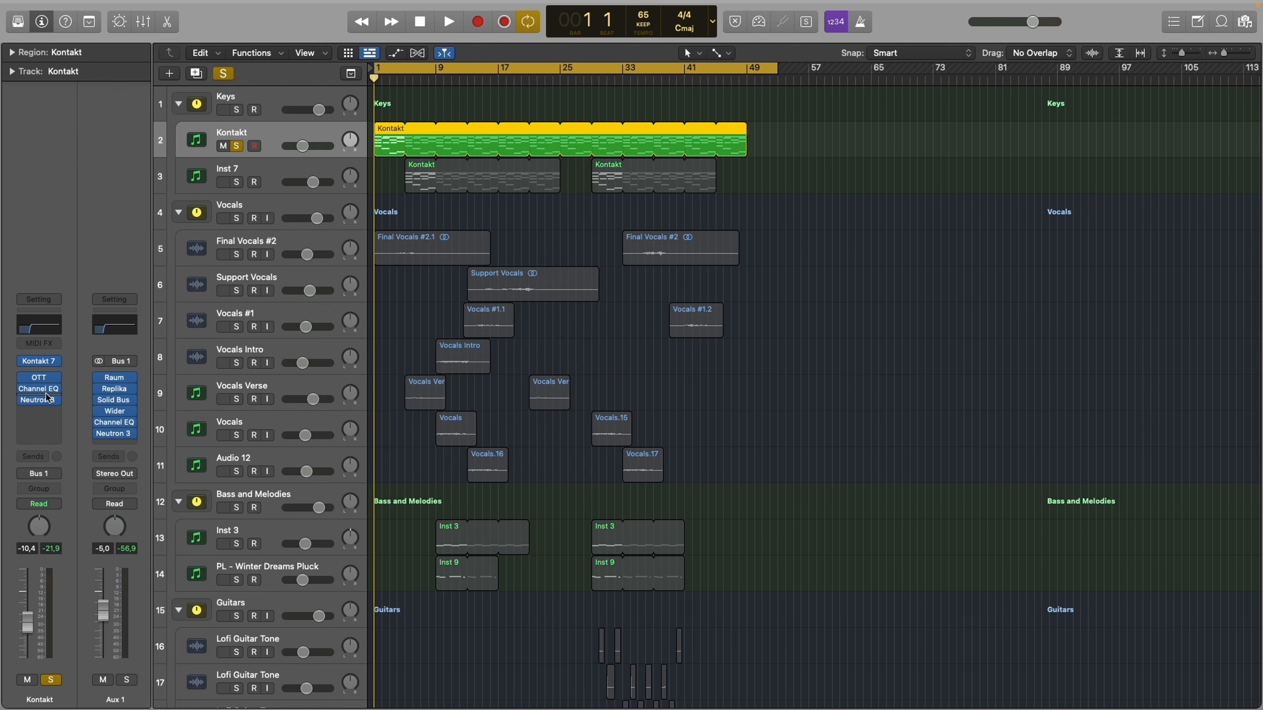
click(48, 393)
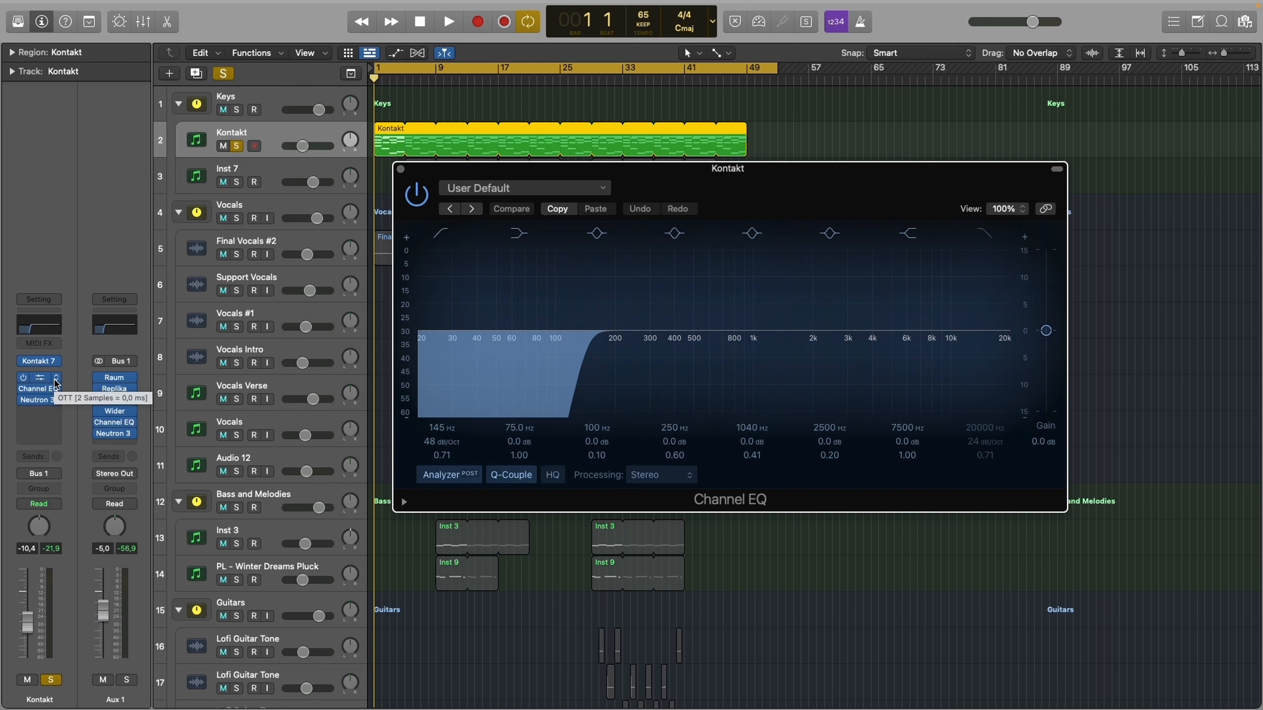
click(49, 391)
click(49, 403)
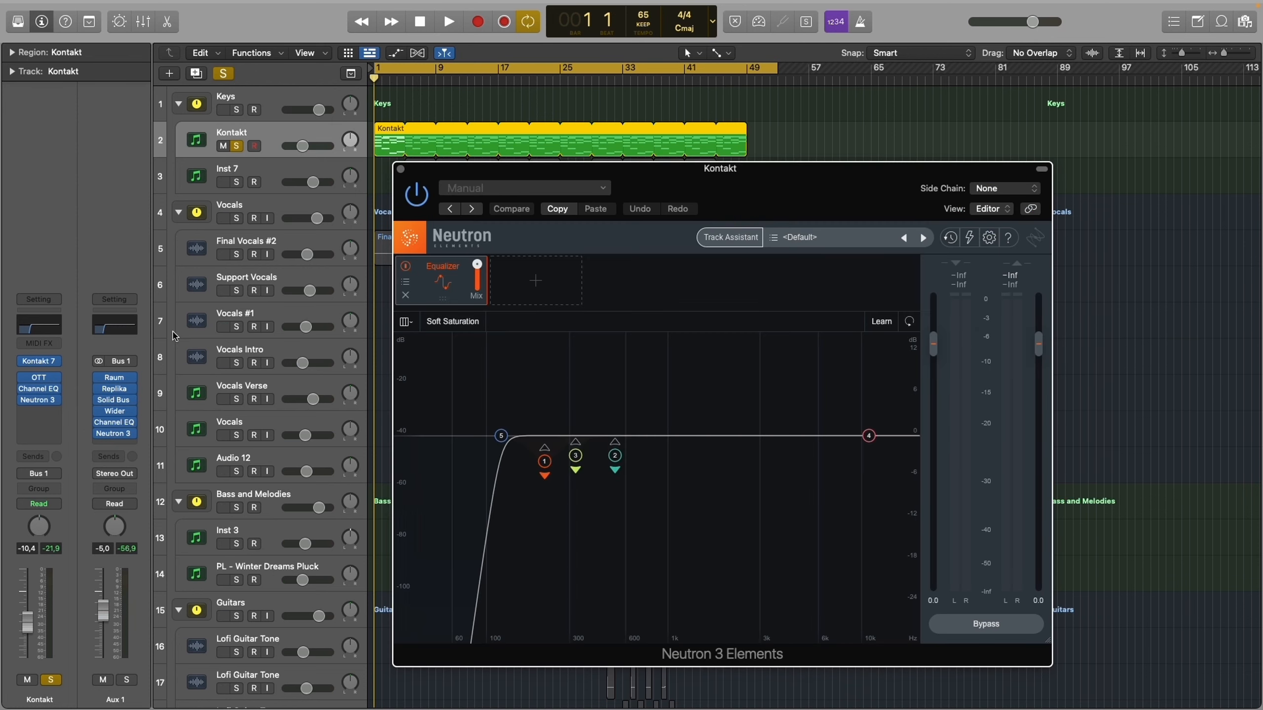
drag(673, 503, 561, 477)
click(400, 169)
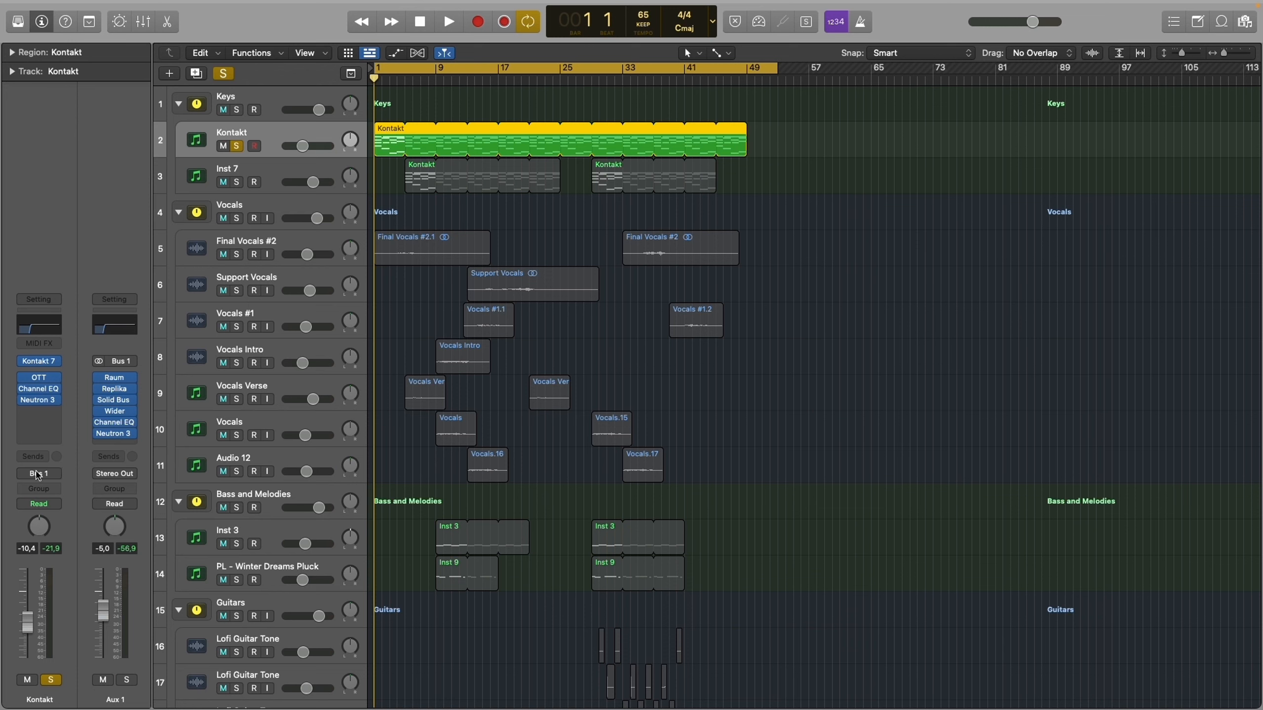
- Inspect the Aux 1 effects chain on Bus 1: Raum, Replika, Solid Bus Comp, Wider, Channel EQ and Neutron 3
click(117, 381)
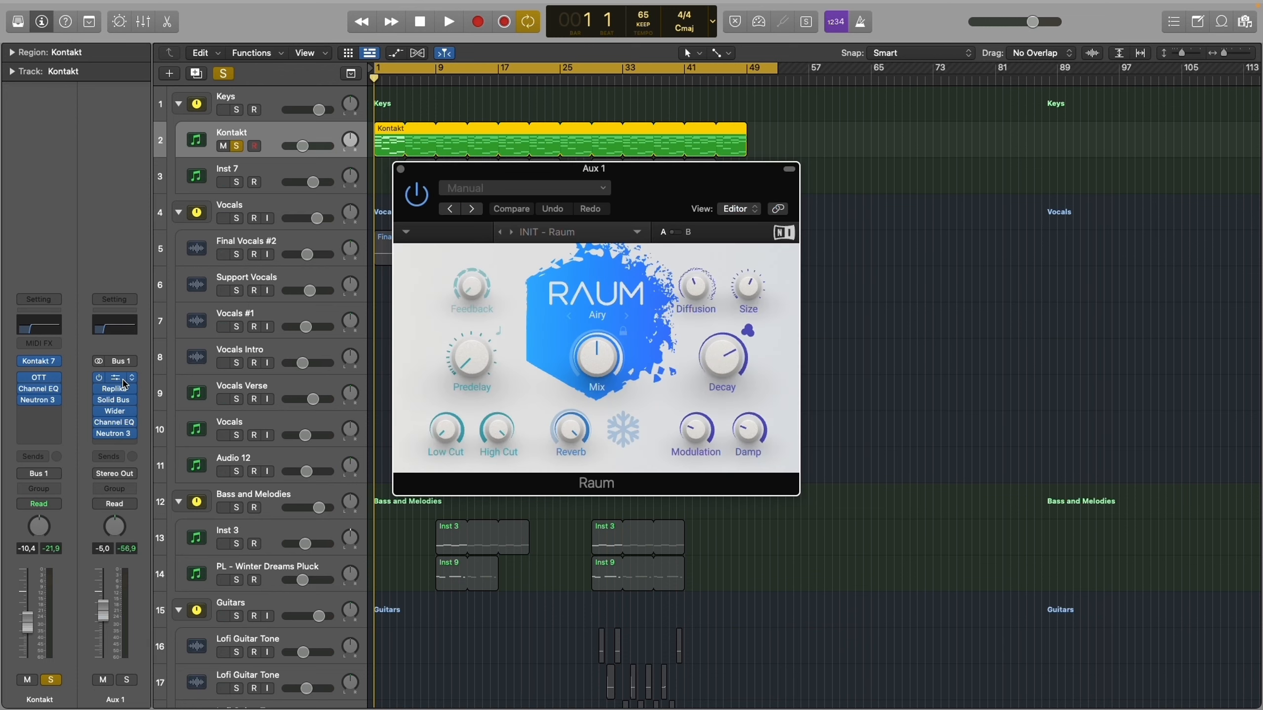
click(119, 381)
click(123, 390)
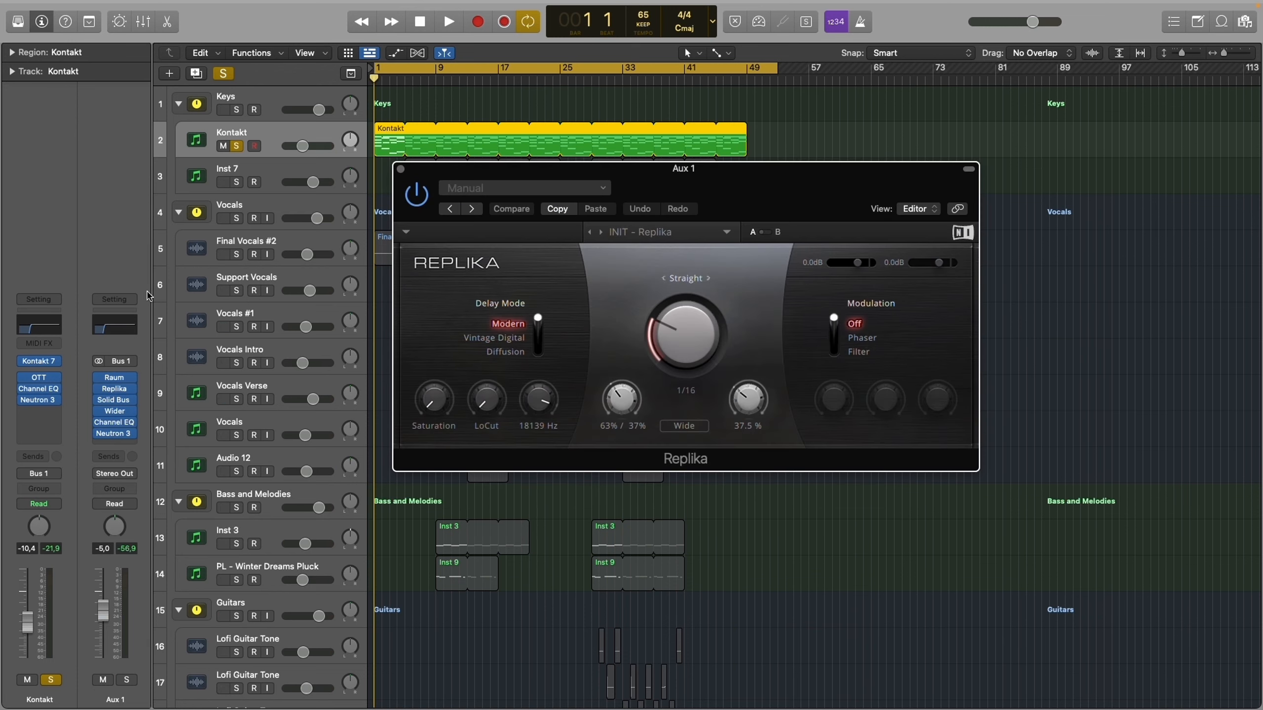
key(super+w)
click(118, 402)
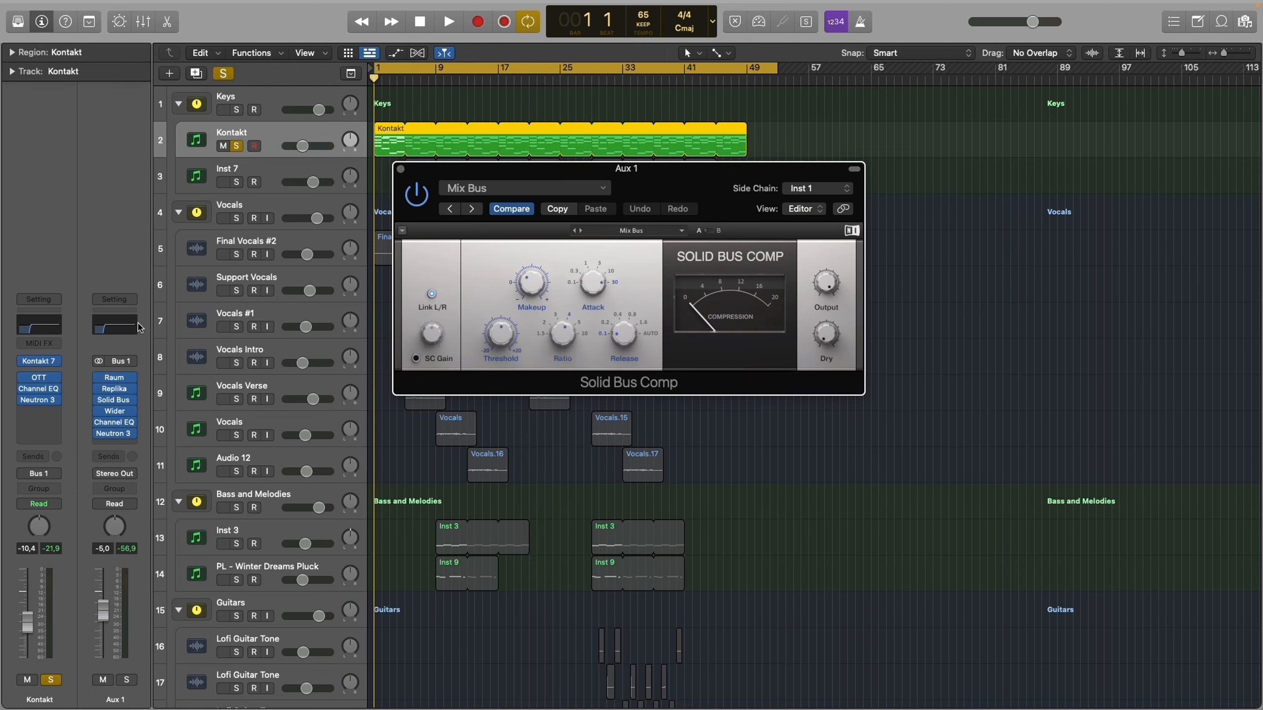
key(super+w)
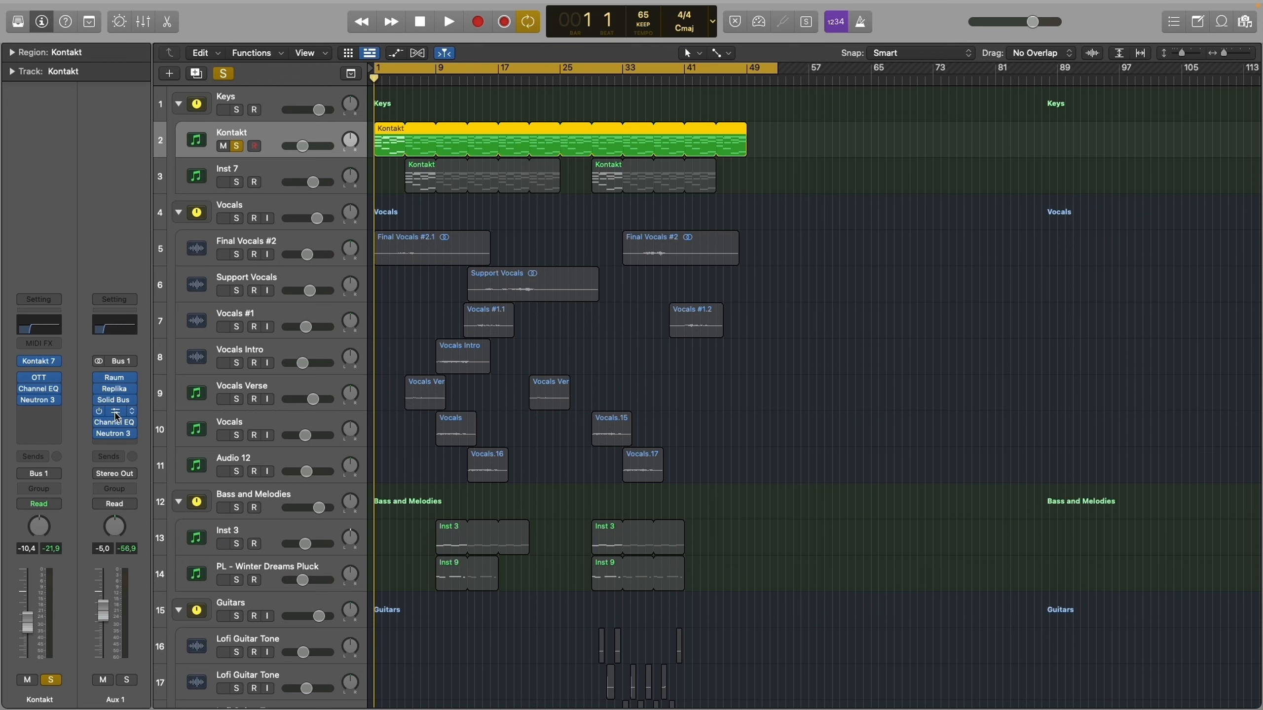
click(114, 411)
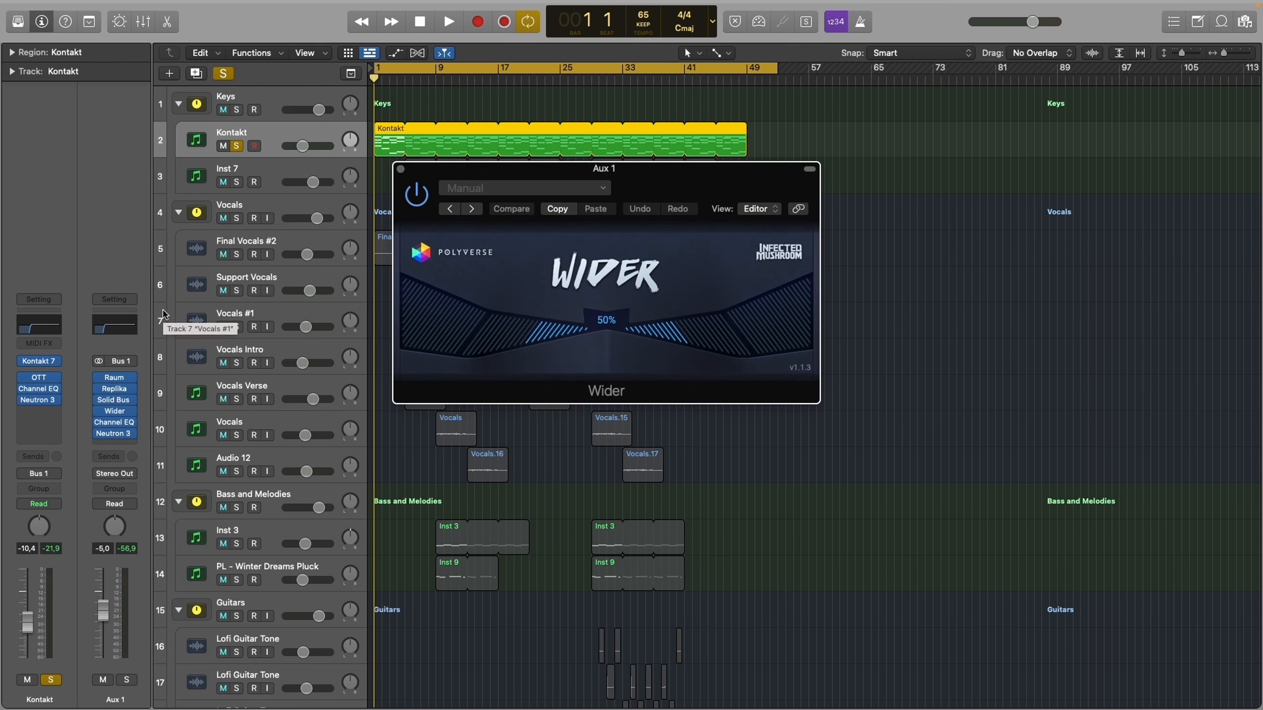
click(119, 423)
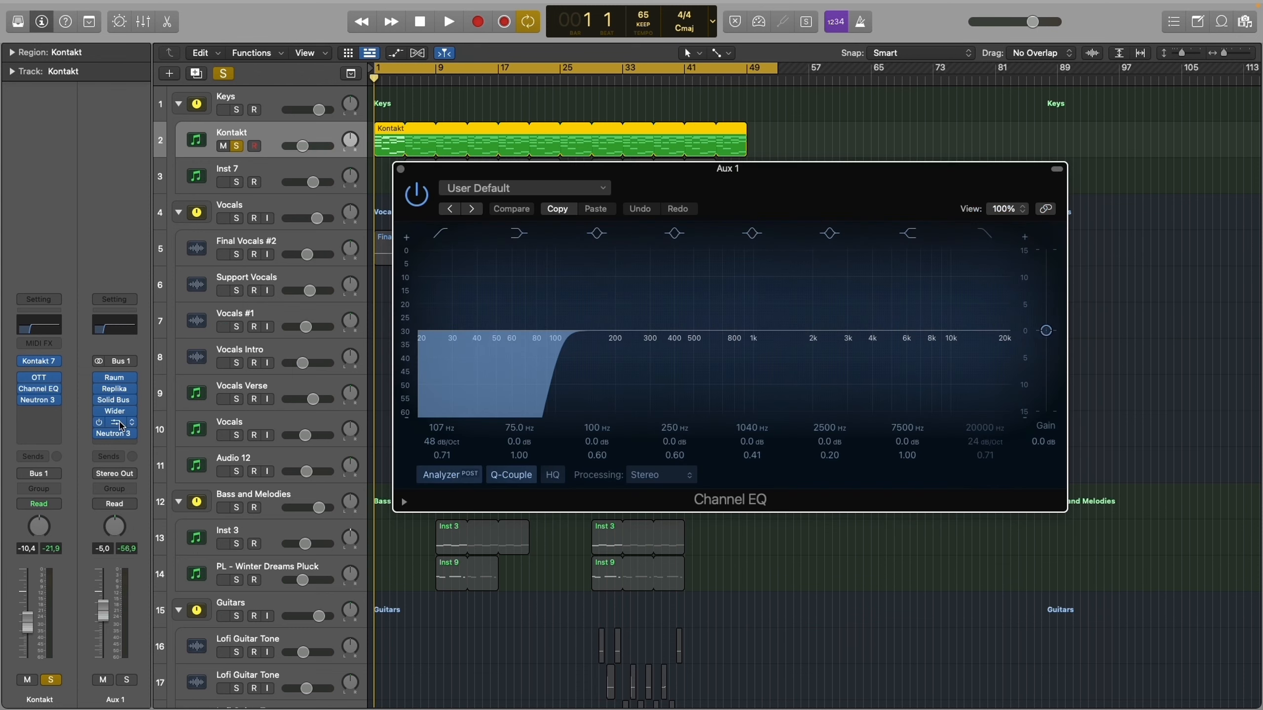
click(115, 433)
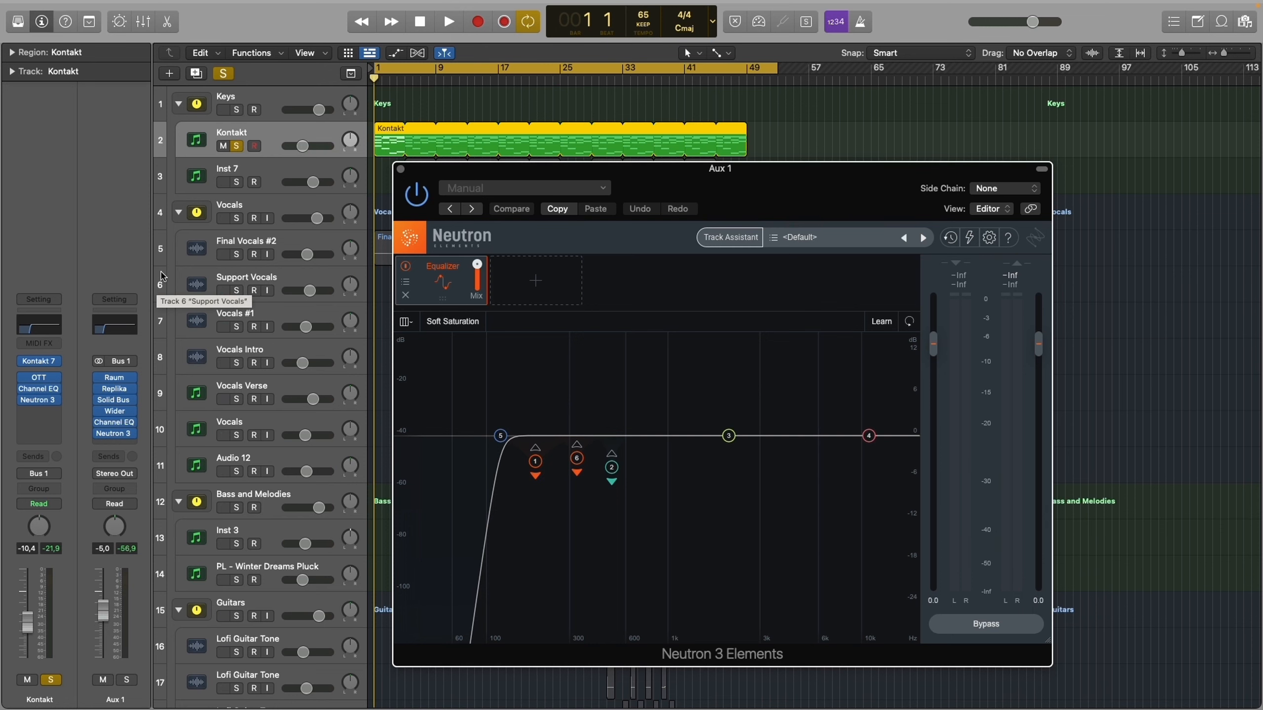
key(super+w)
- Solo the Inst 7 track as well and place the playhead at bar 5
click(238, 183)
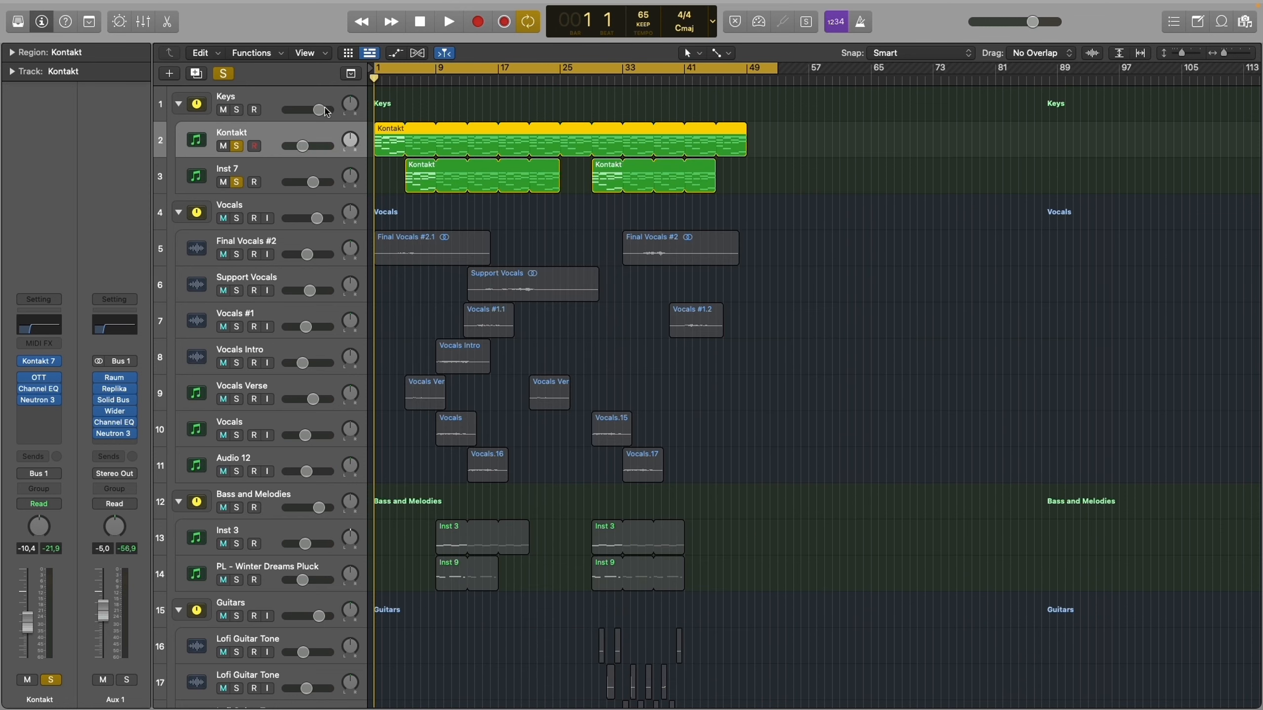
click(409, 77)
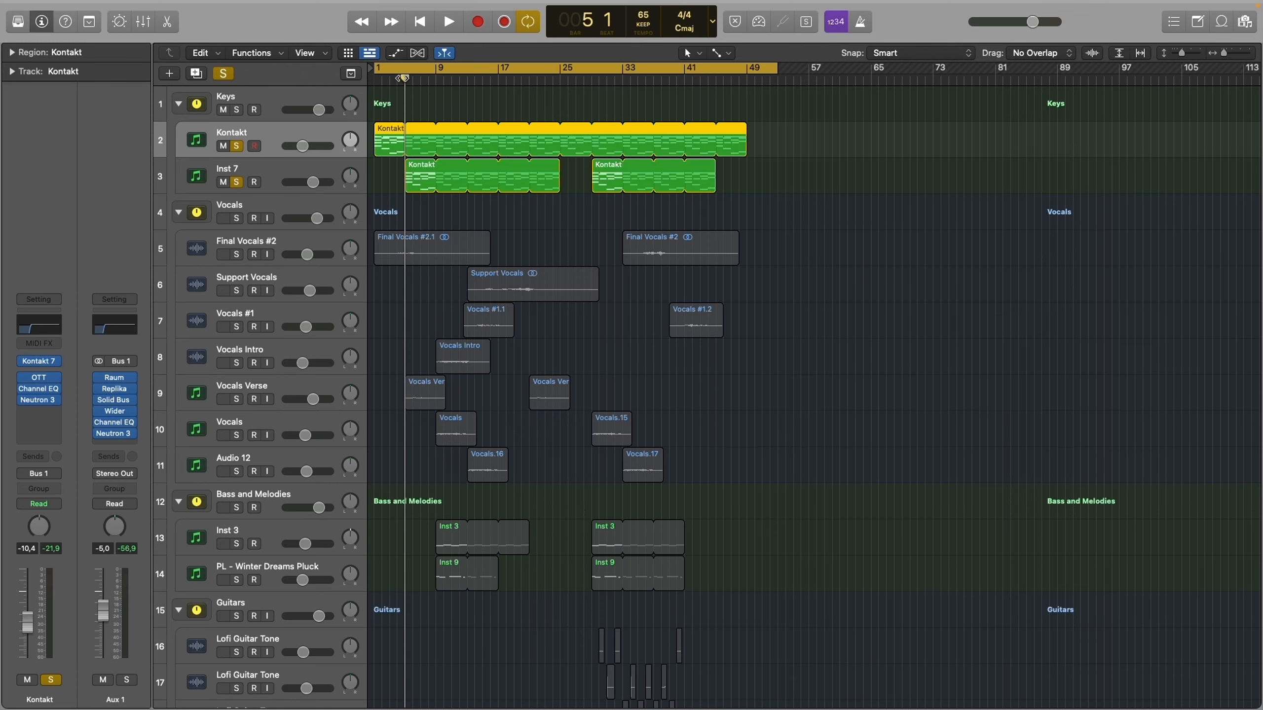
- Examine the chord notes of the Kontakt track's first region in the Piano Roll, selecting the upper notes chord by chord
double_click(394, 139)
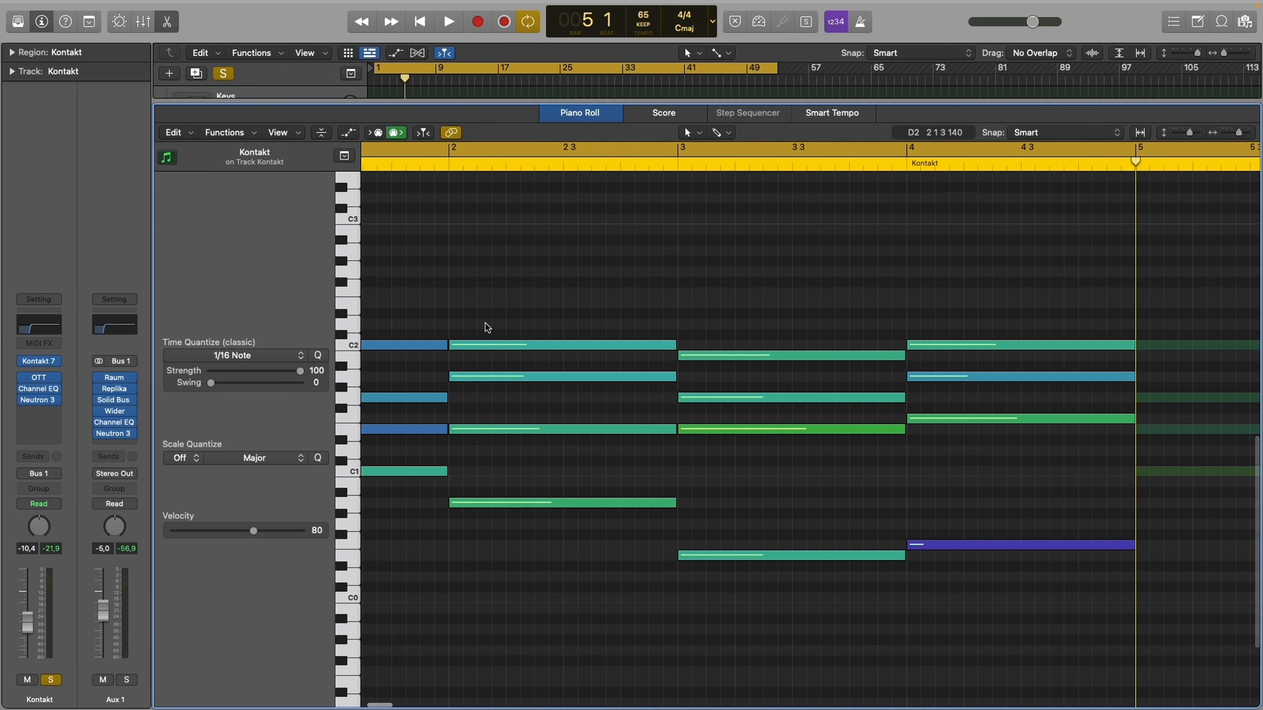
drag(457, 530, 488, 386)
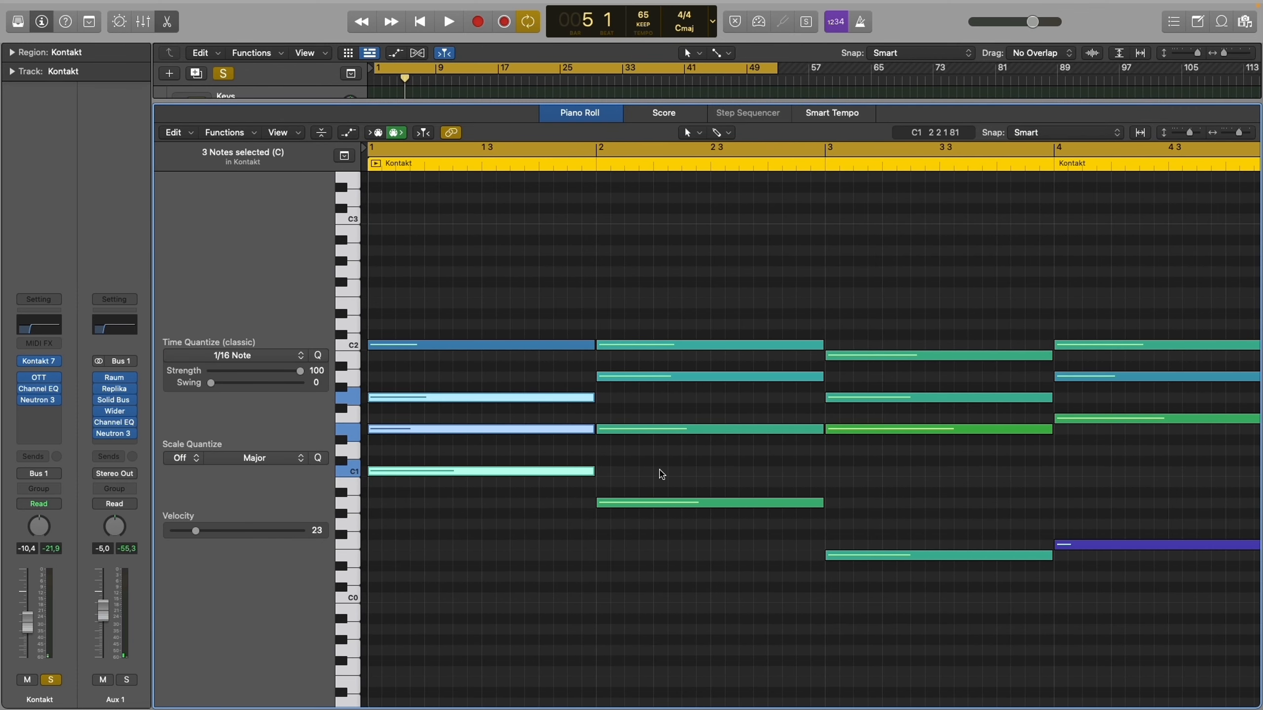
drag(662, 474, 670, 274)
drag(886, 531, 907, 266)
scroll(907, 266, up, 10)
scroll(904, 289, down, 5)
scroll(905, 292, down, 8)
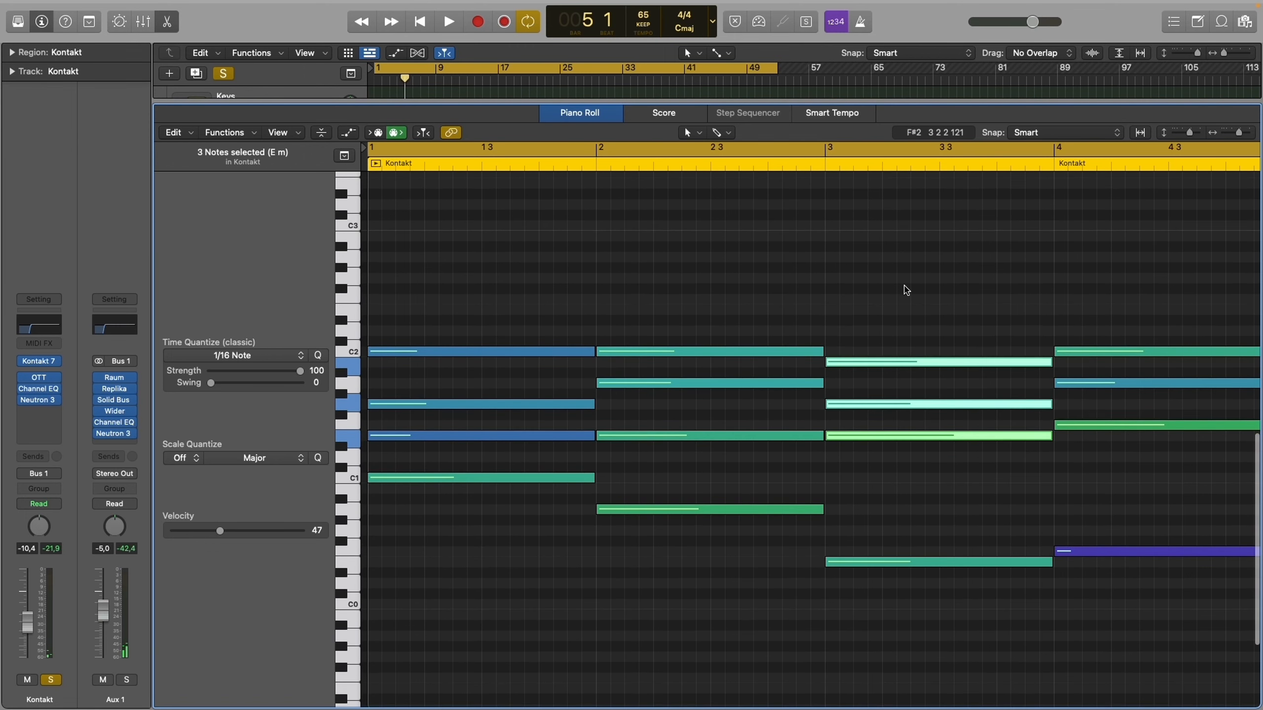
scroll(905, 291, right, 3)
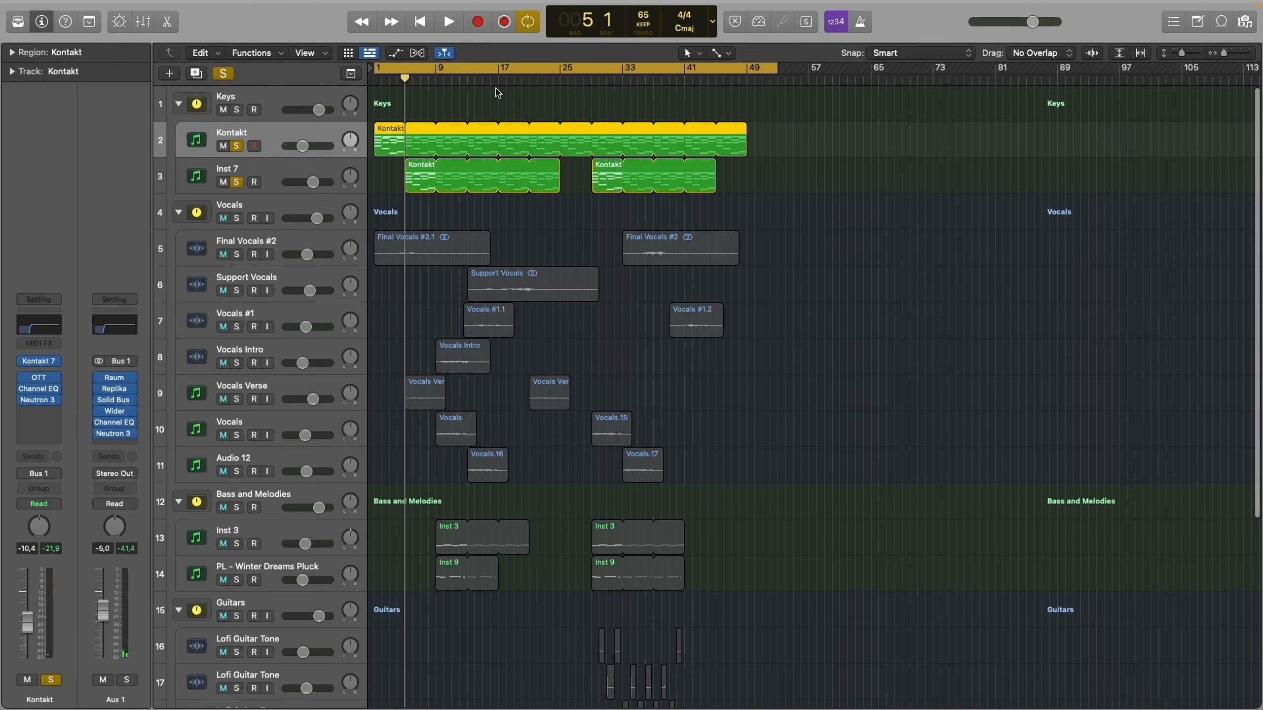
click(465, 116)
- Inspect the LABS instrument and the Channel EQ, Neutron 3 and Compressor effects on the Inst 7 track
click(272, 170)
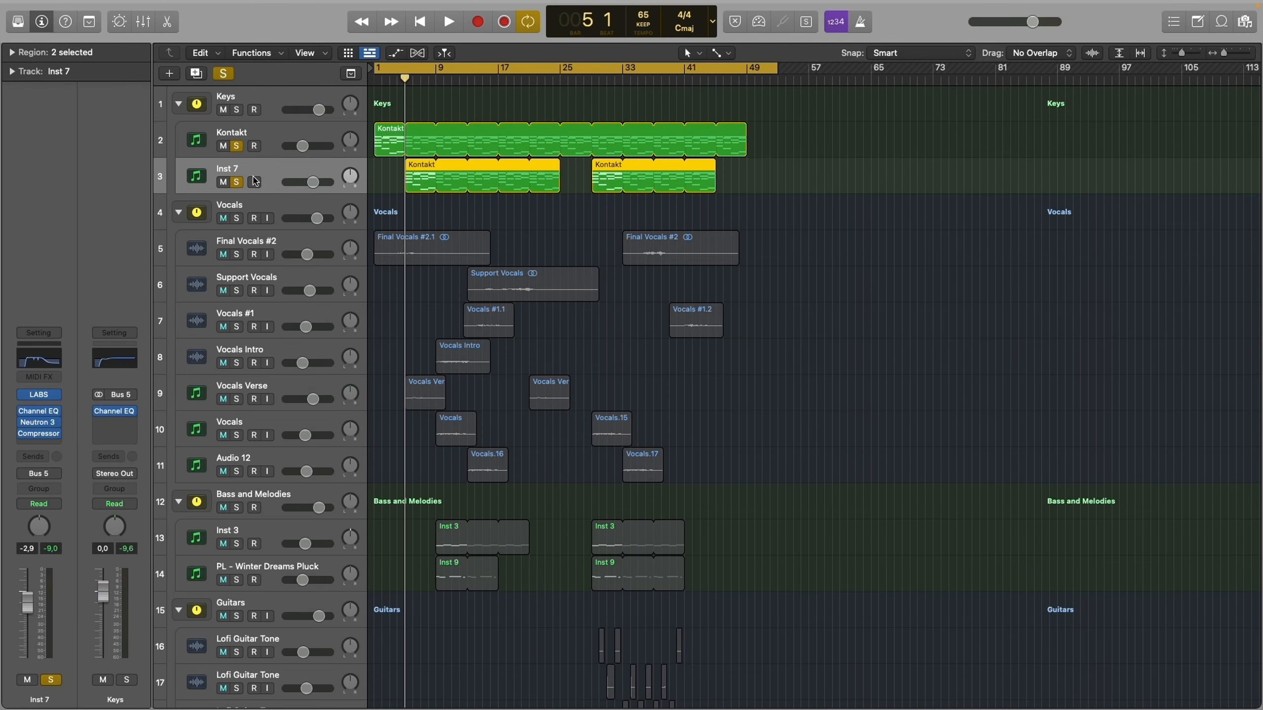
click(254, 182)
click(39, 395)
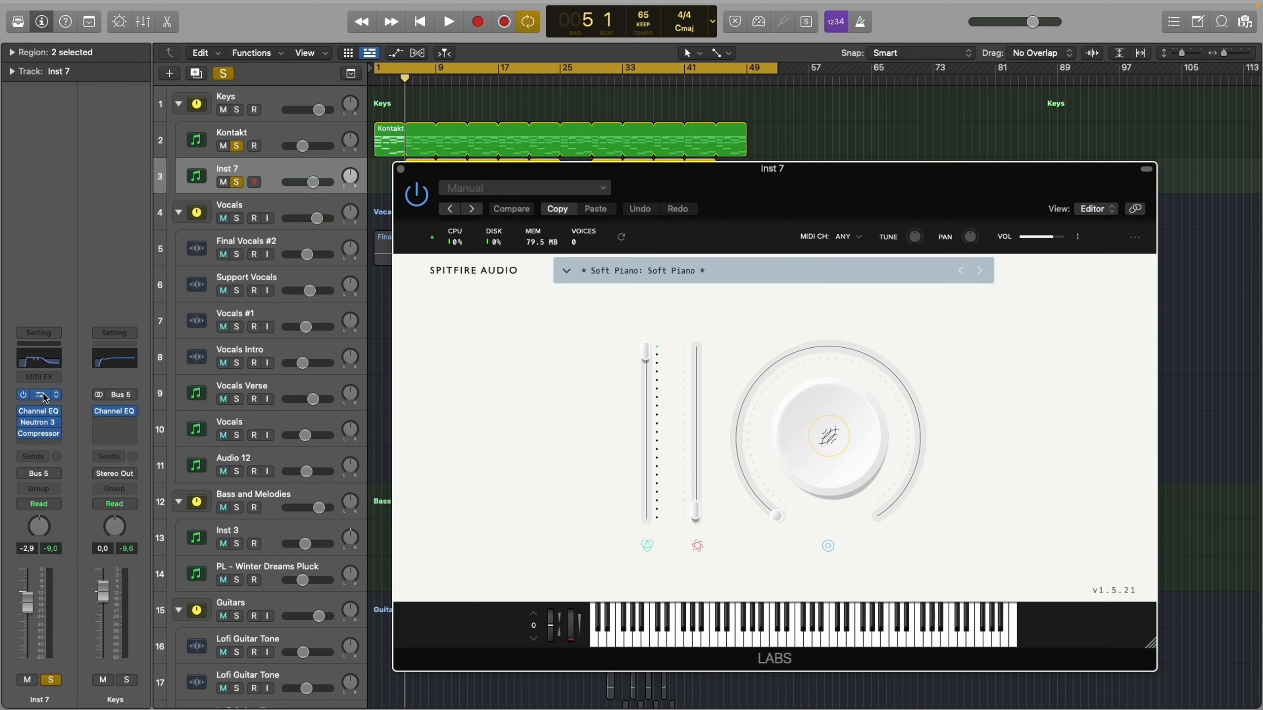
click(401, 170)
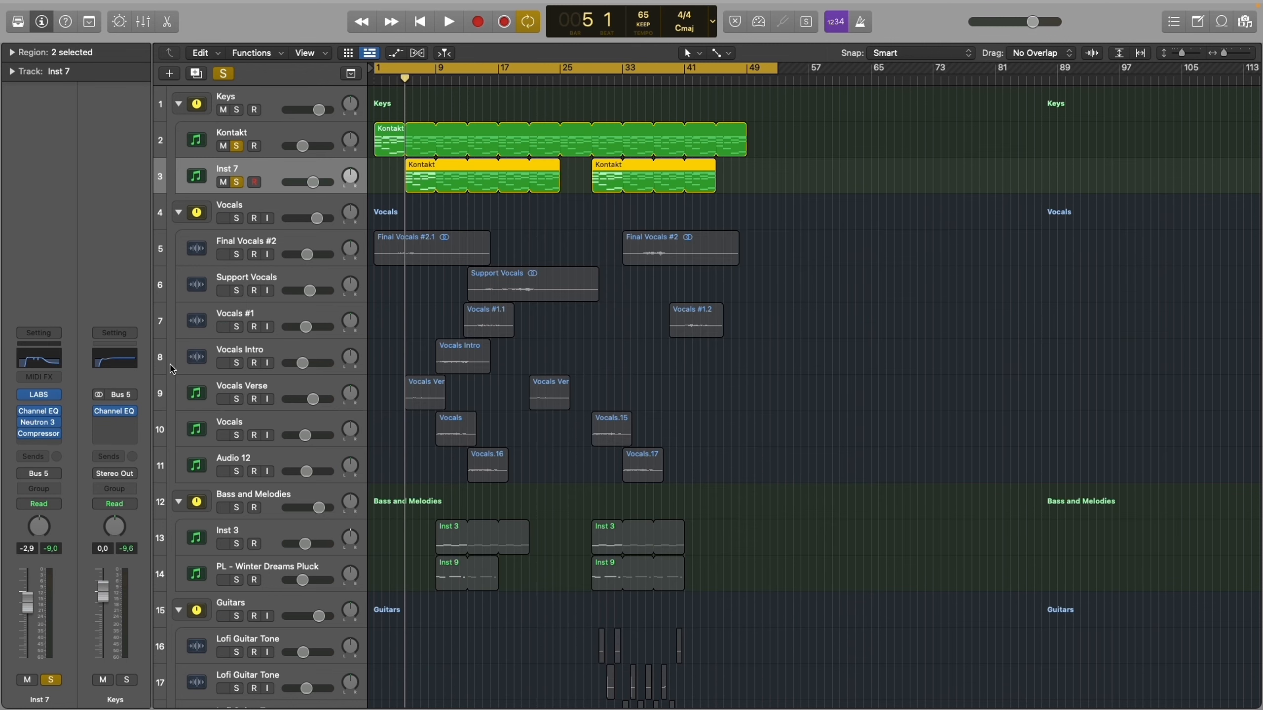
click(44, 416)
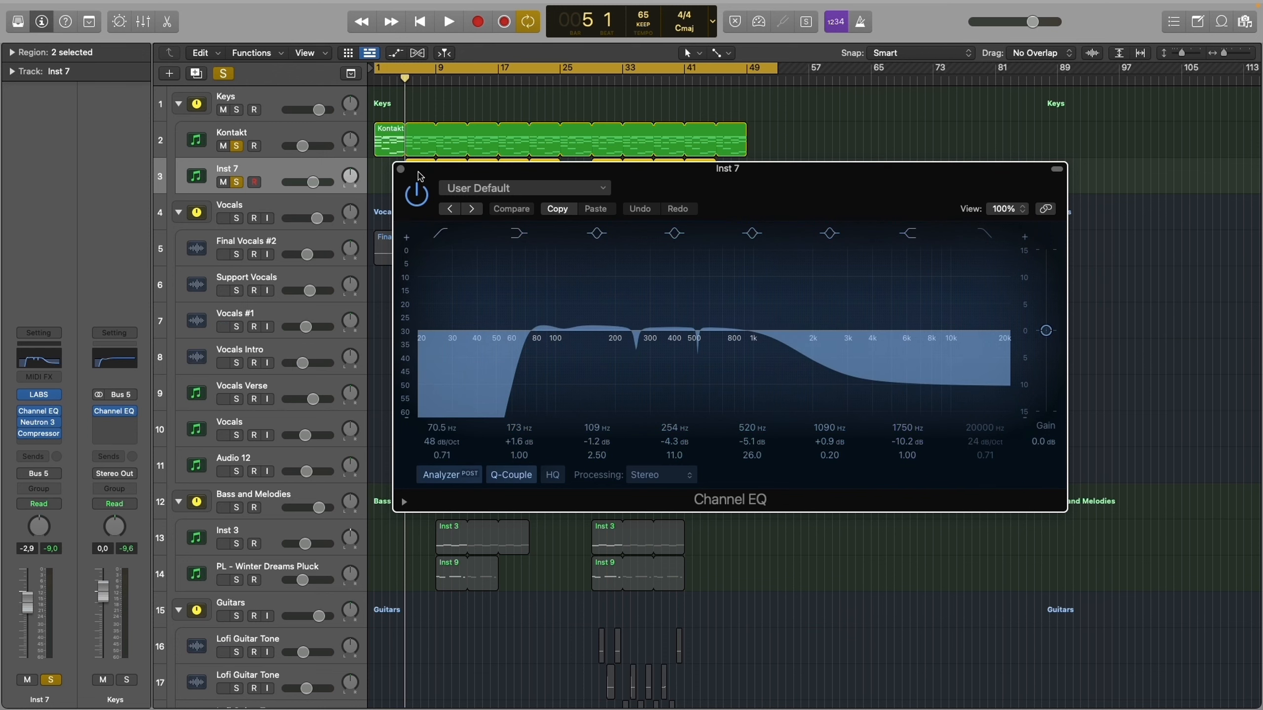
click(401, 169)
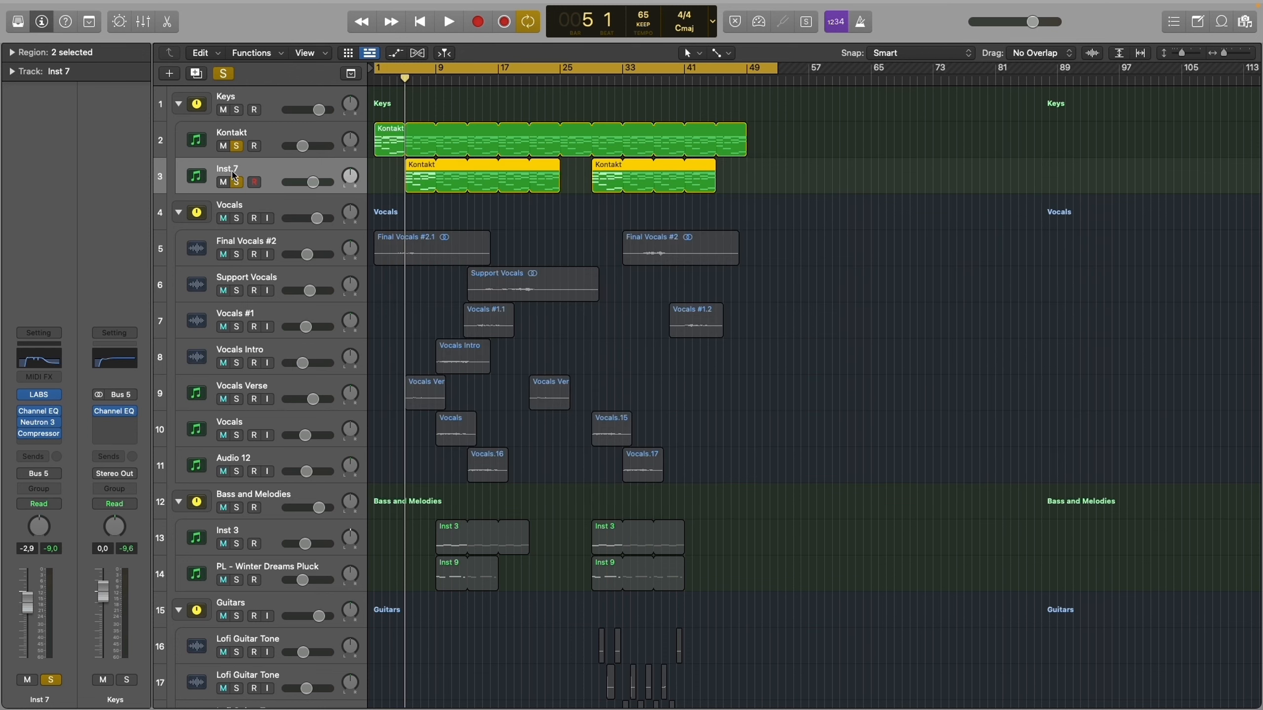
click(46, 422)
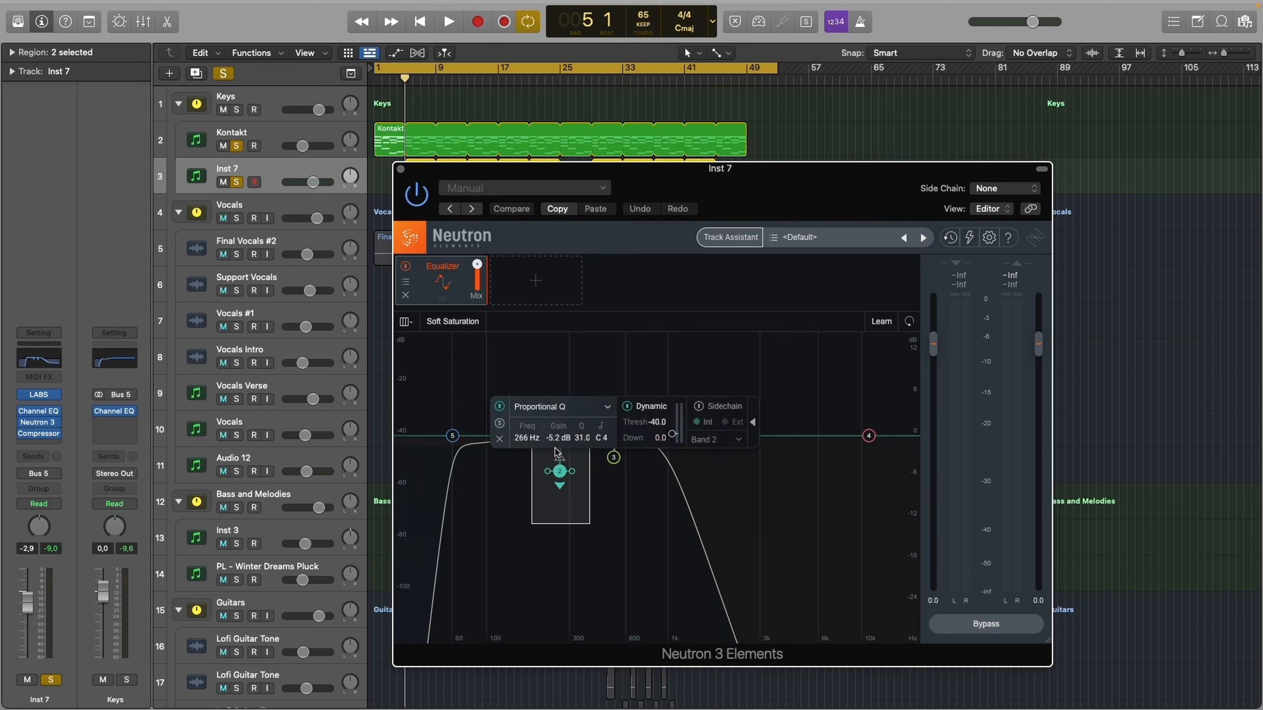
click(39, 434)
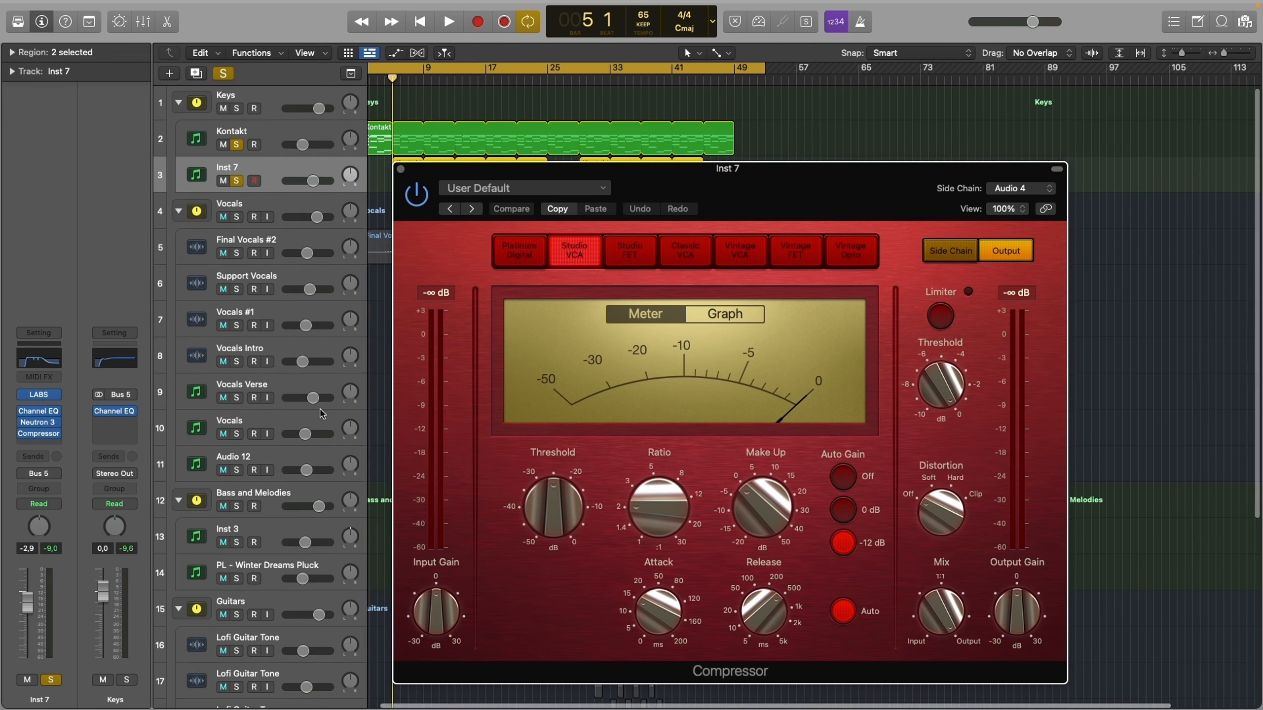
- Review the side-chain sources of the Inst 7 compressor, keep Kick (Audio 4) selected, and close the plug-in
click(1011, 192)
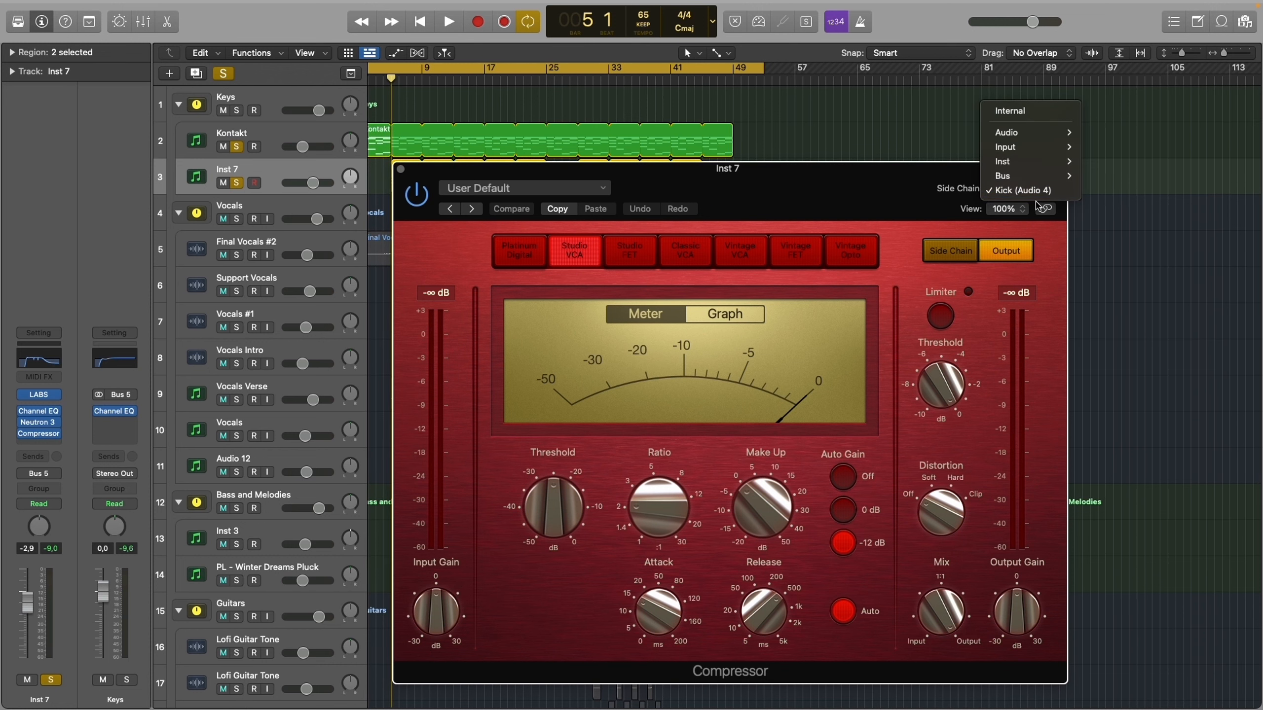
click(667, 211)
click(1028, 192)
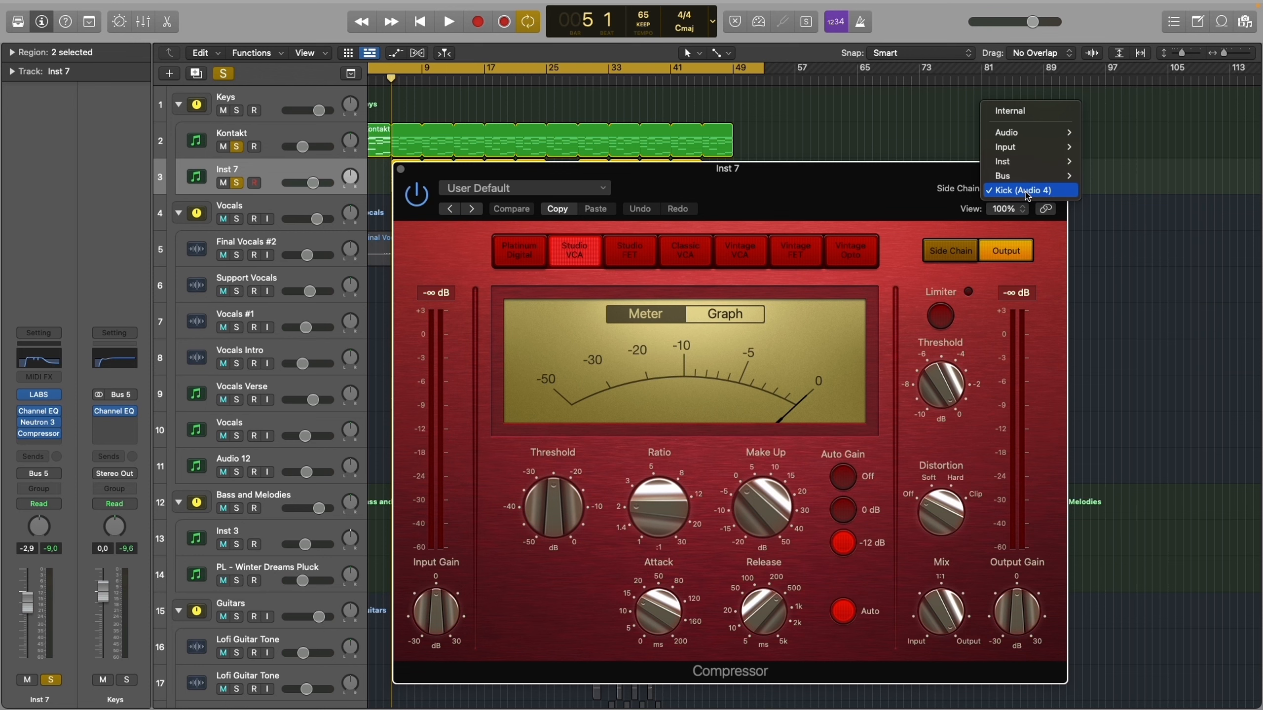
click(1027, 192)
key(super+w)
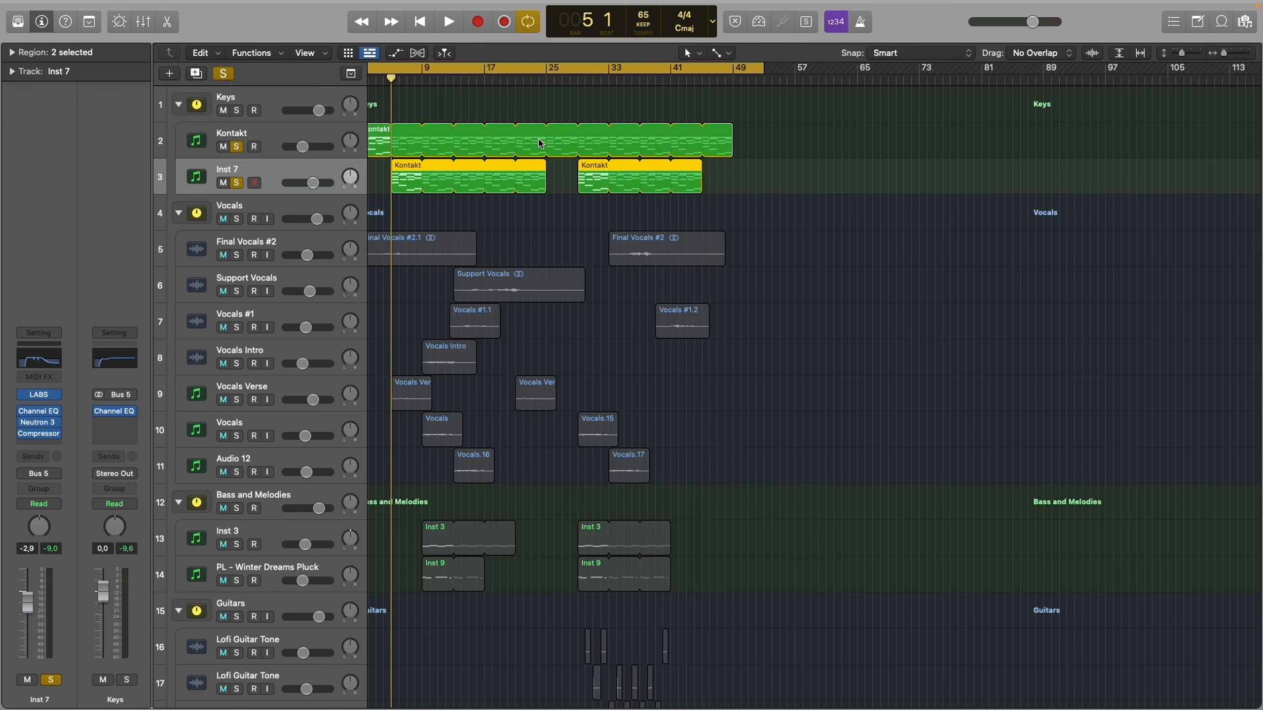
- Take the Kontakt track out of solo and play Inst 7 on its own from bar 9
click(237, 146)
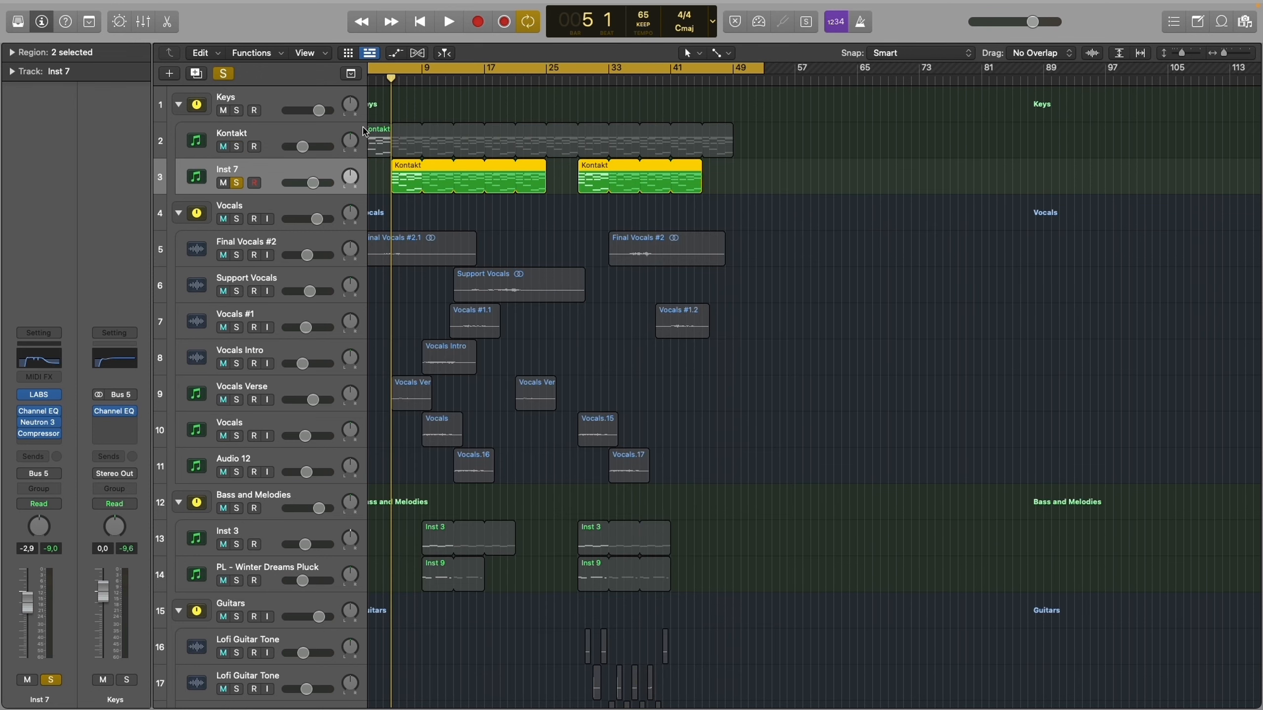
double_click(421, 69)
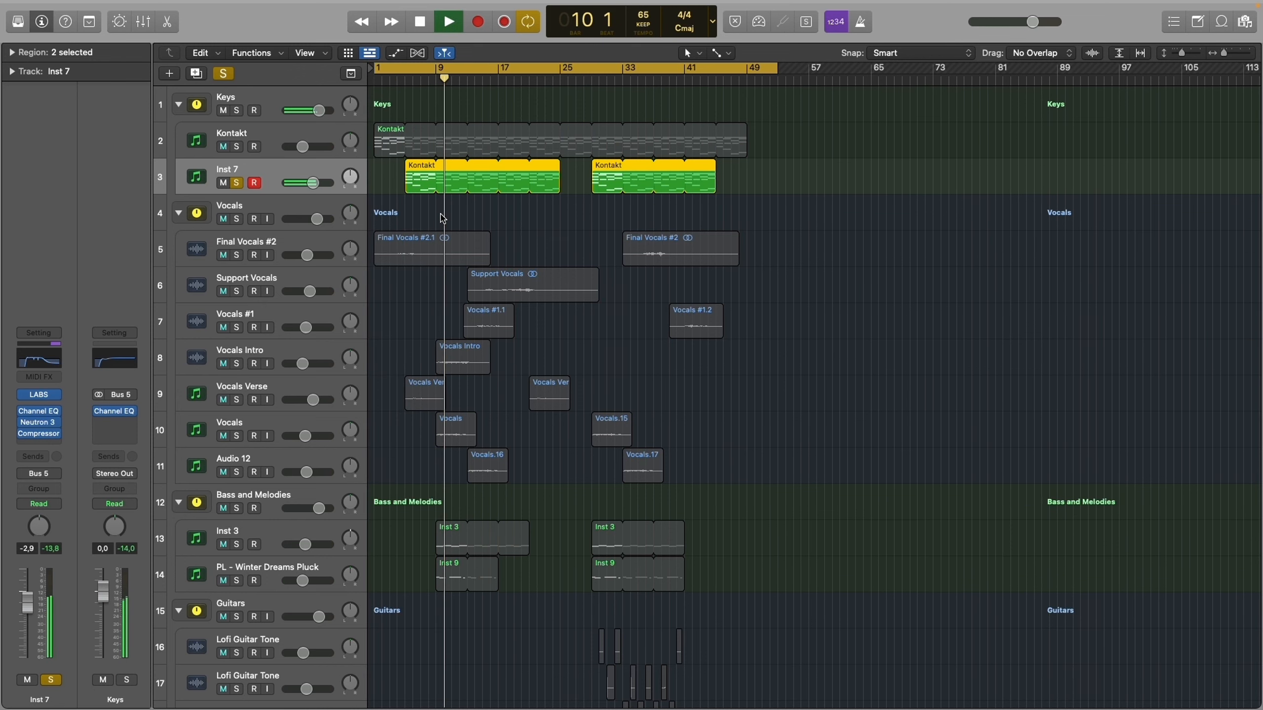
scroll(442, 219, down, 10)
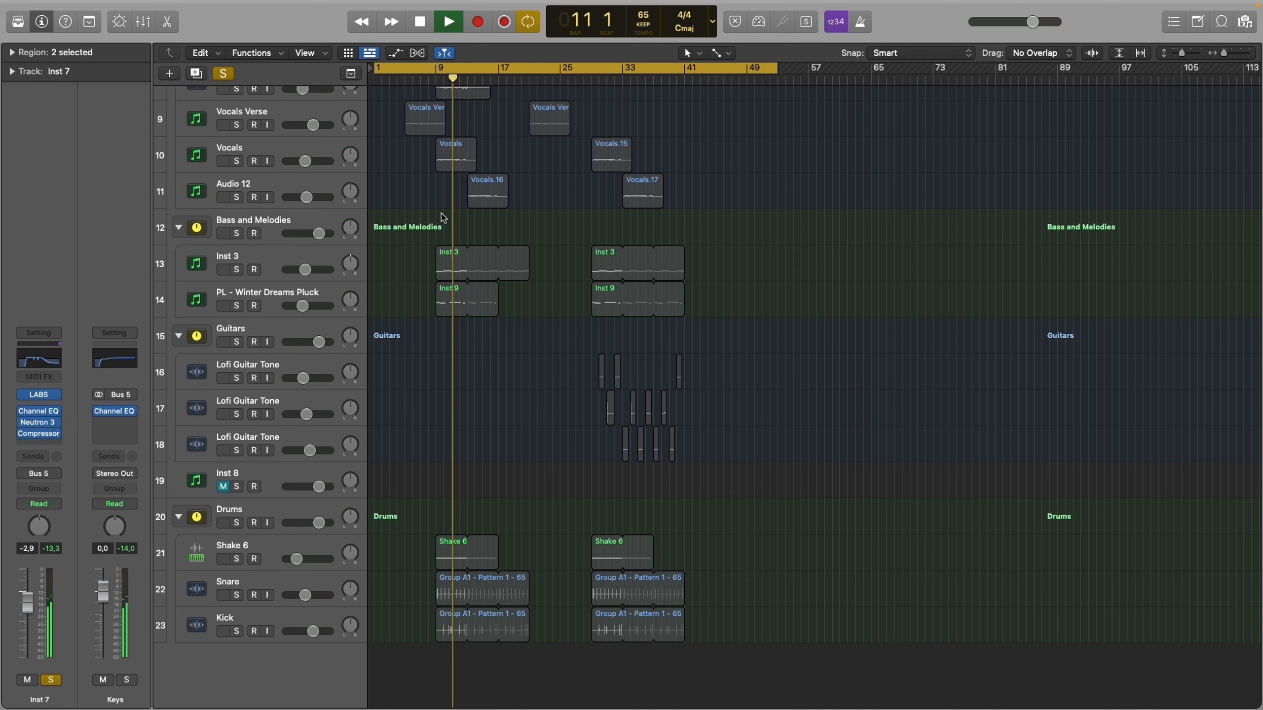
- Stop playback and take the Inst 7 track out of solo
scroll(441, 214, up, 5)
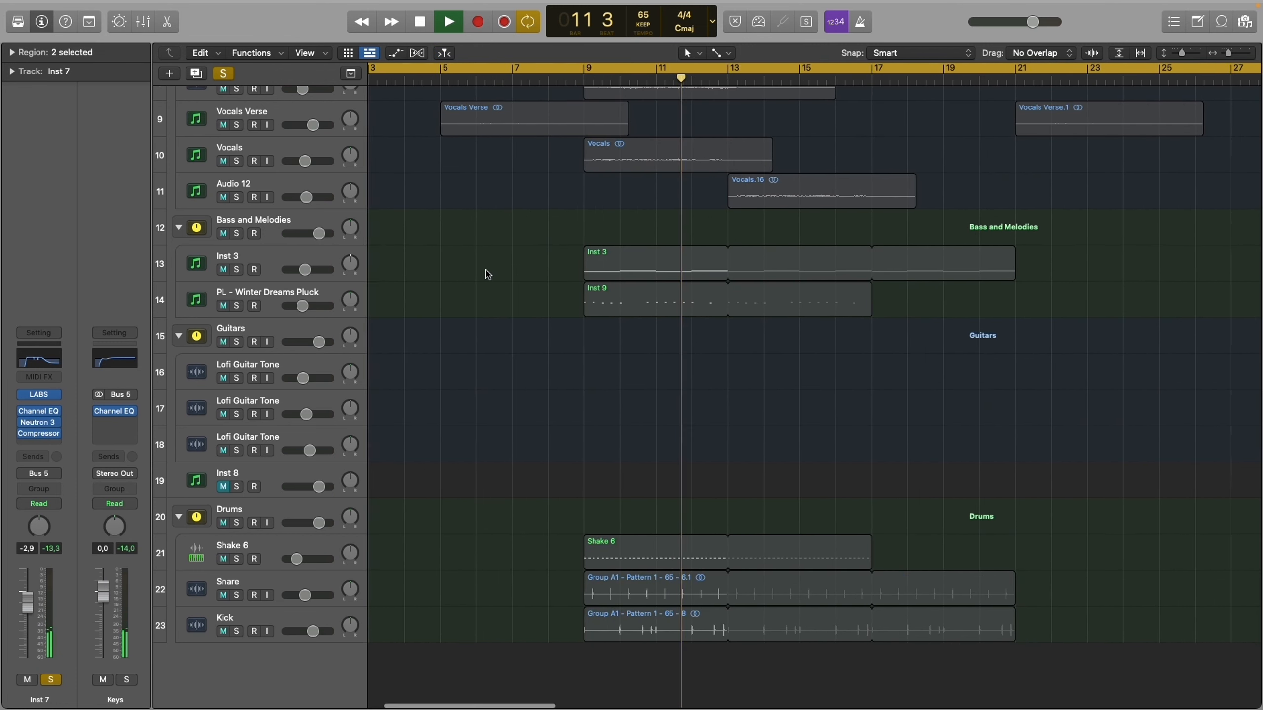
scroll(485, 273, up, 1)
scroll(485, 273, left, 1)
scroll(483, 273, left, 1)
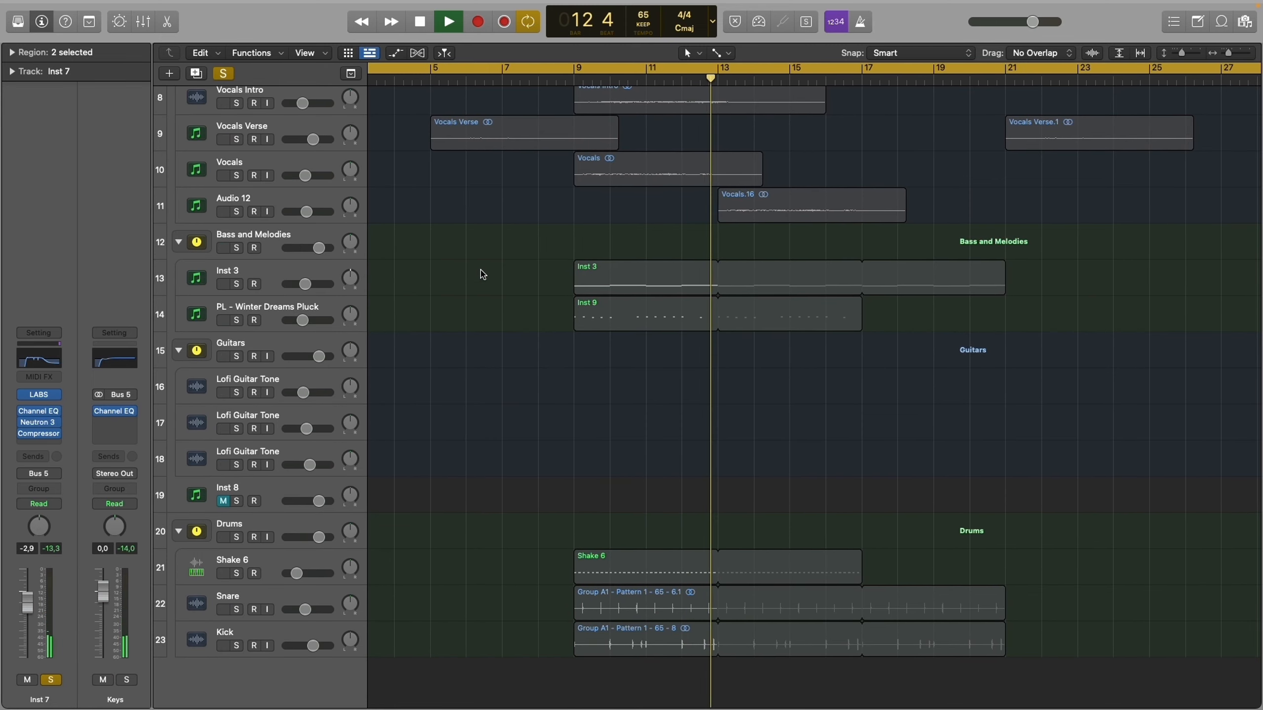
scroll(484, 274, up, 10)
key(space)
click(237, 182)
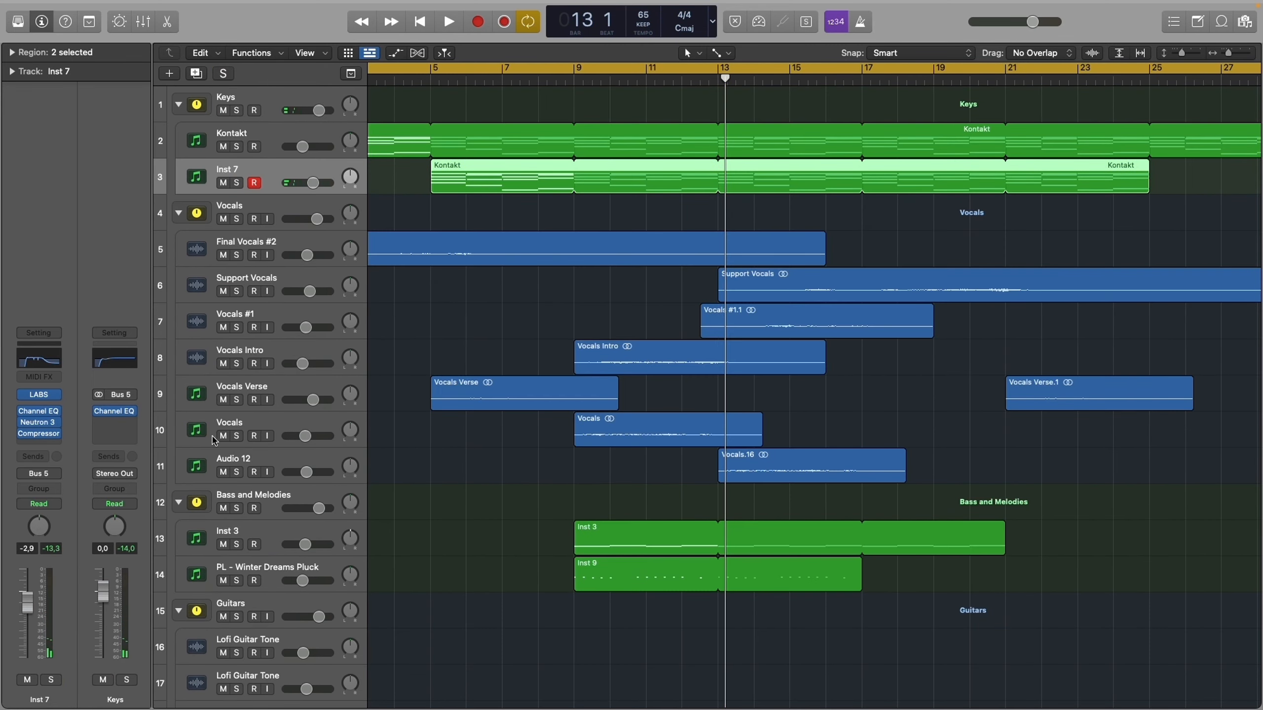
- Solo the Vocals stack and return the playhead to the project start
click(241, 209)
key(s)
scroll(418, 333, left, 5)
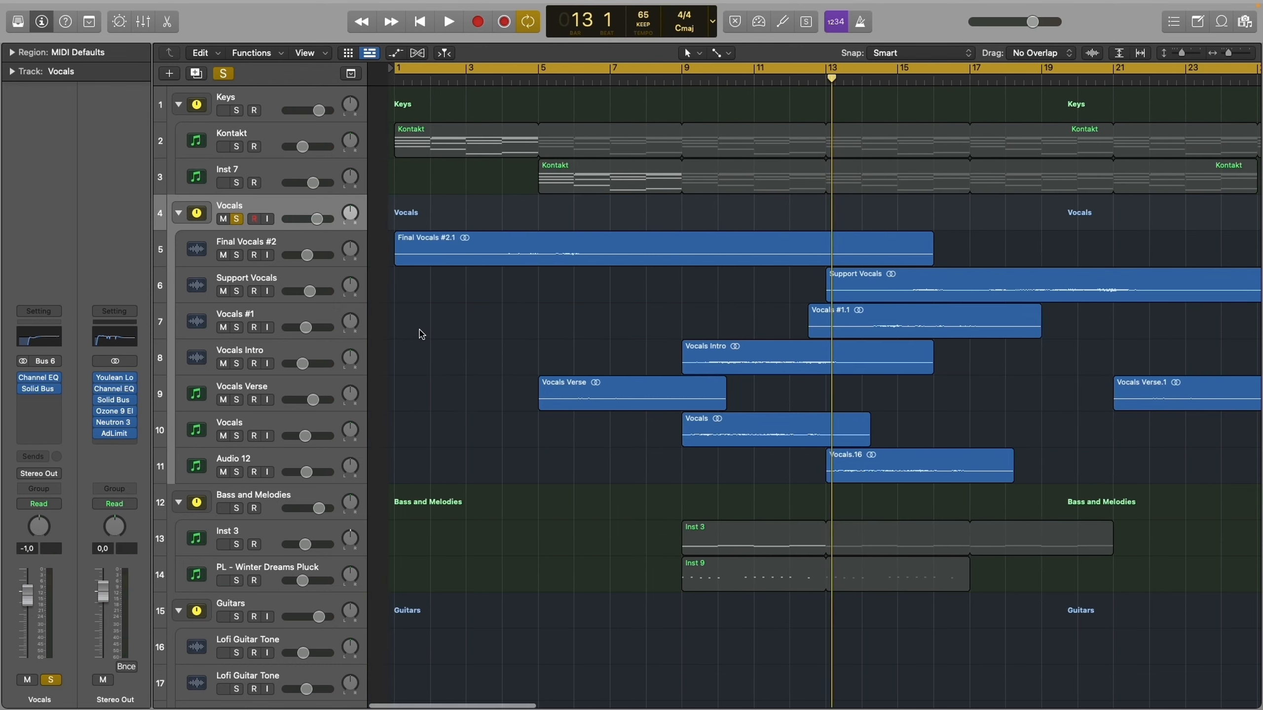
key(Return)
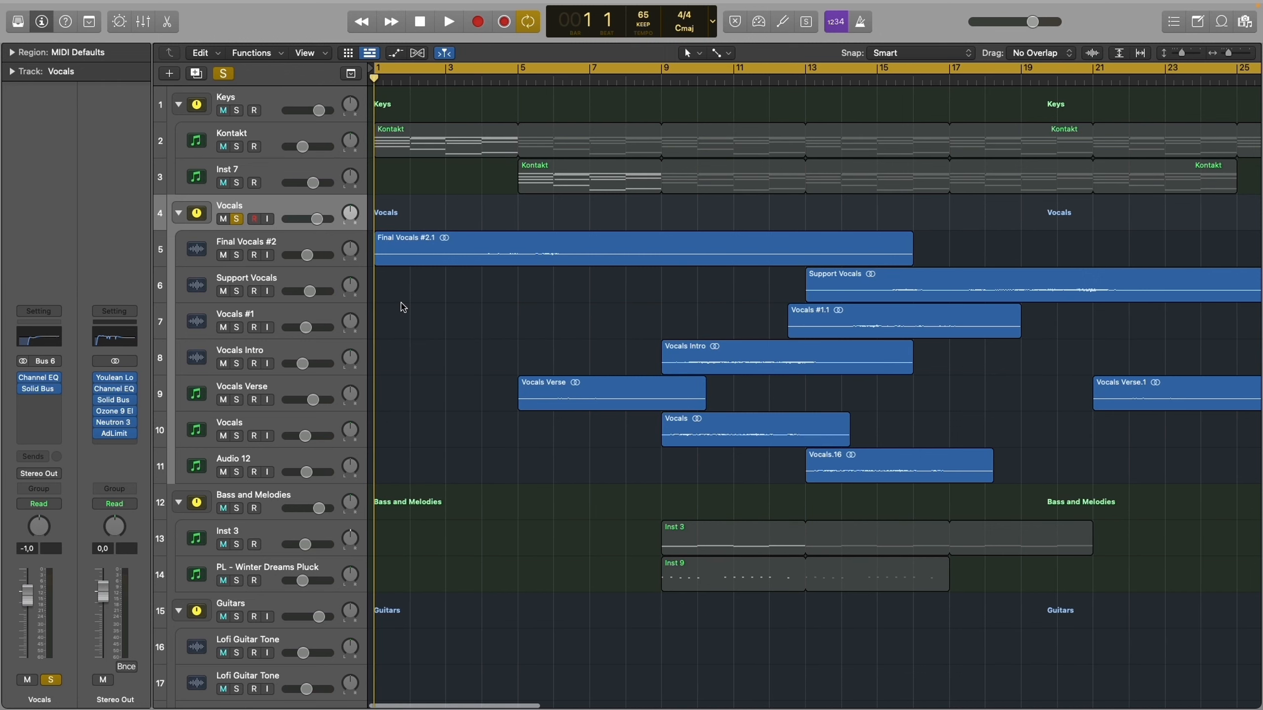
- View the channel strip of the Final Vocals #2 track, with the playhead back at bar 1 and no region selected
click(271, 242)
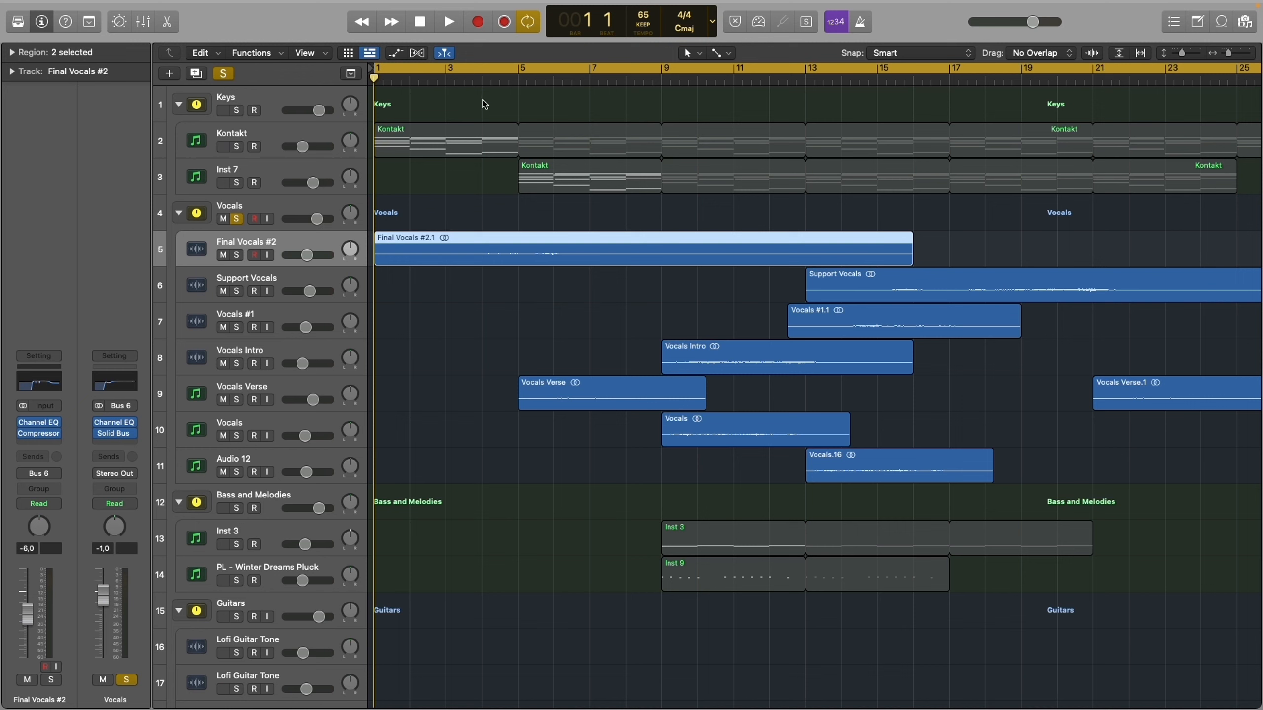
drag(482, 82, 479, 87)
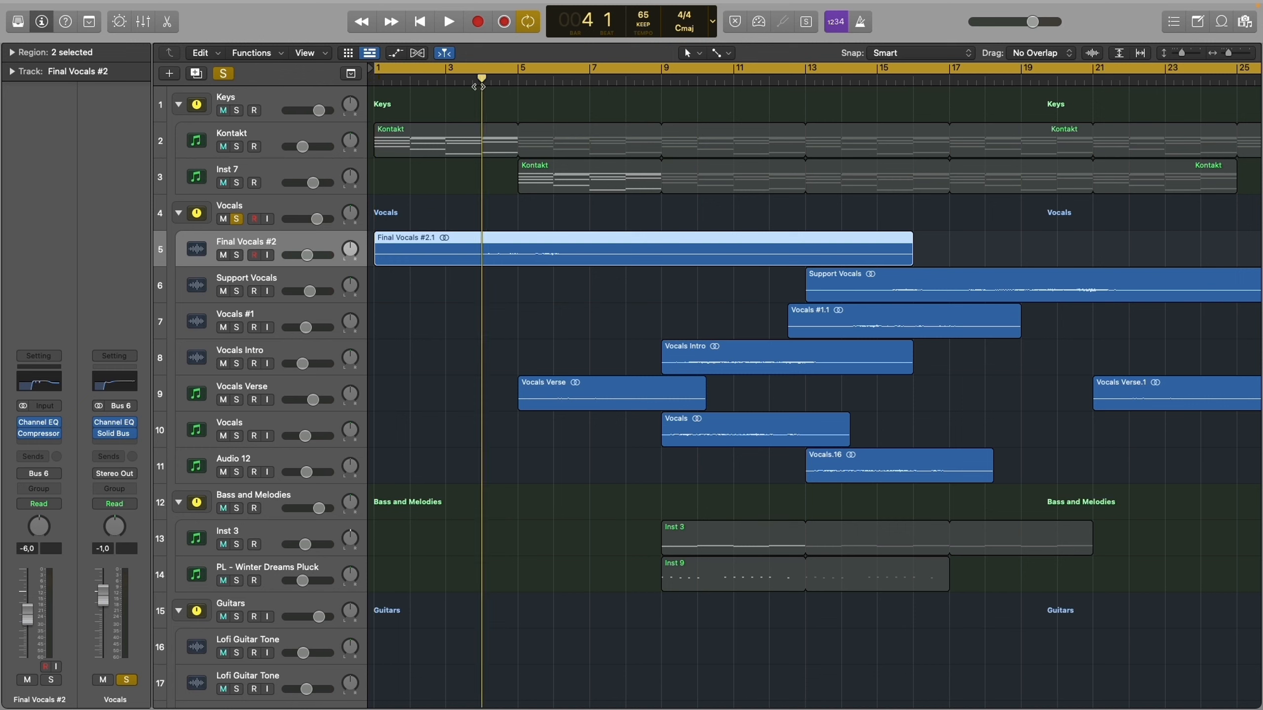
key(Return)
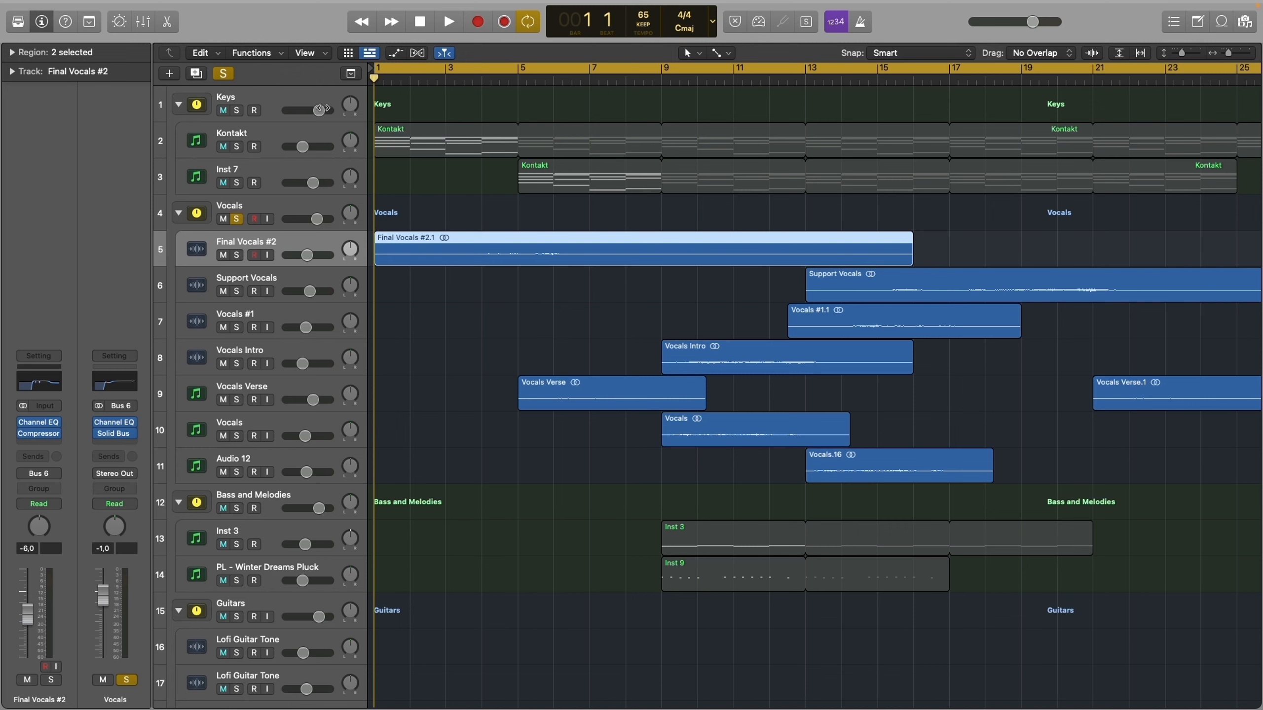
click(523, 374)
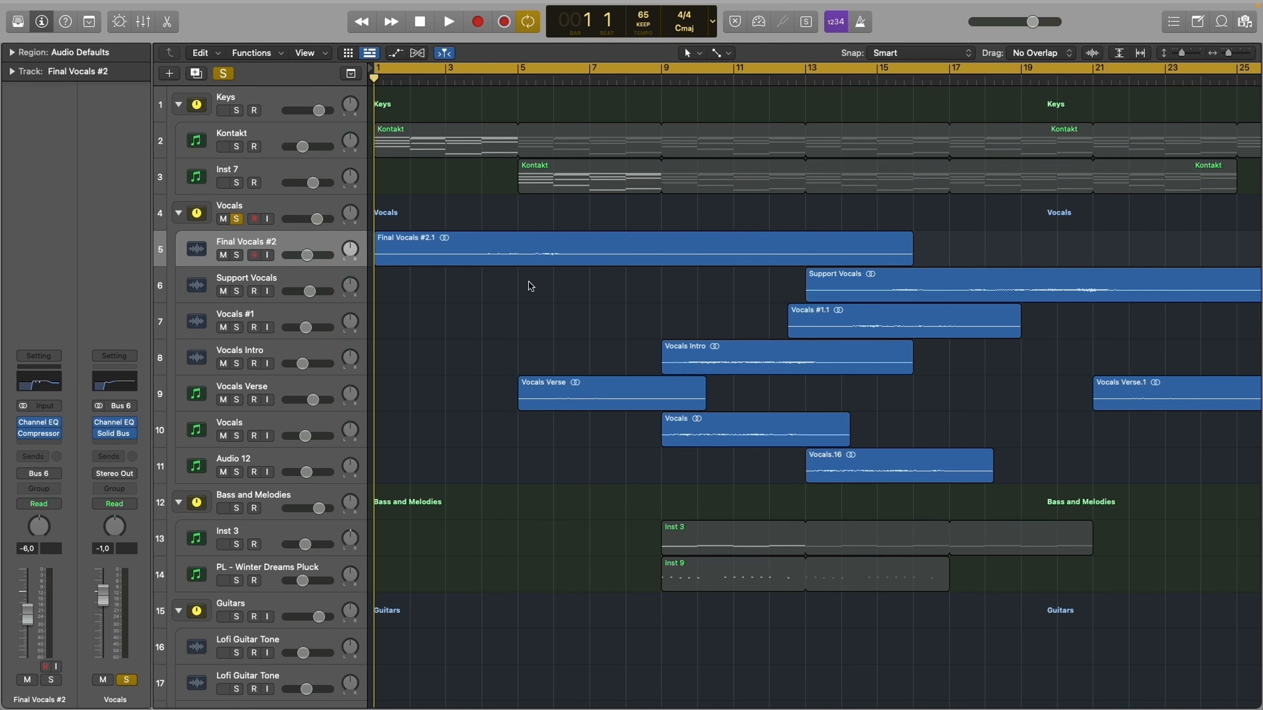
- Take the Vocals stack out of solo and play only the Inst 3 and PL - Winter Dreams Pluck tracks from bar 9
key(super+Left)
key(super+Left)
key(super+Left)
key(super+Left)
key(super+Up)
key(super+Up)
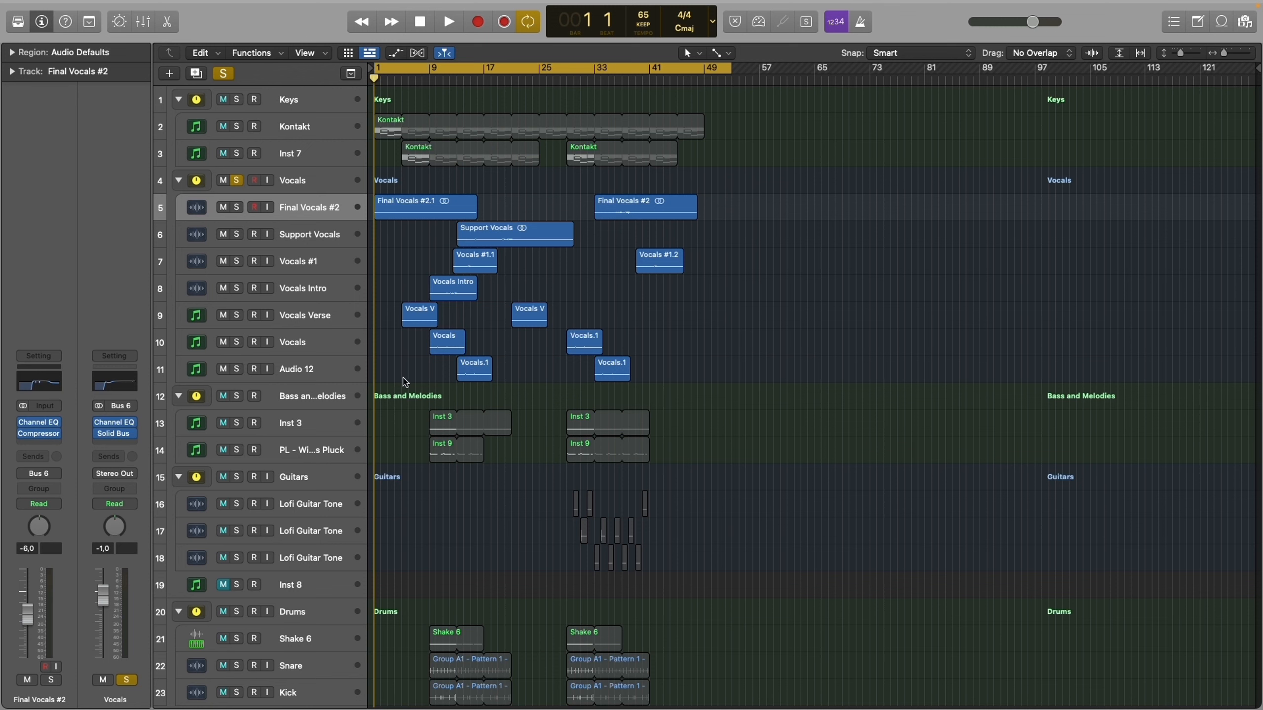
click(292, 396)
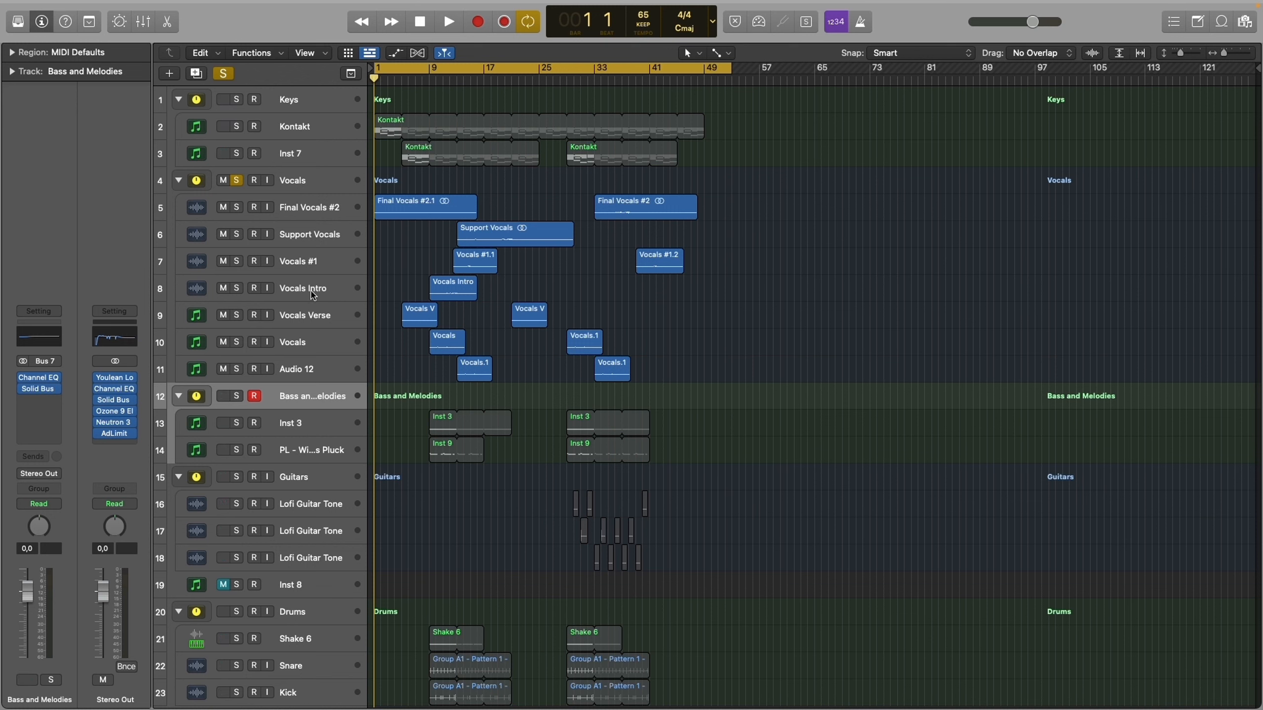
key(s)
drag(238, 126, 244, 165)
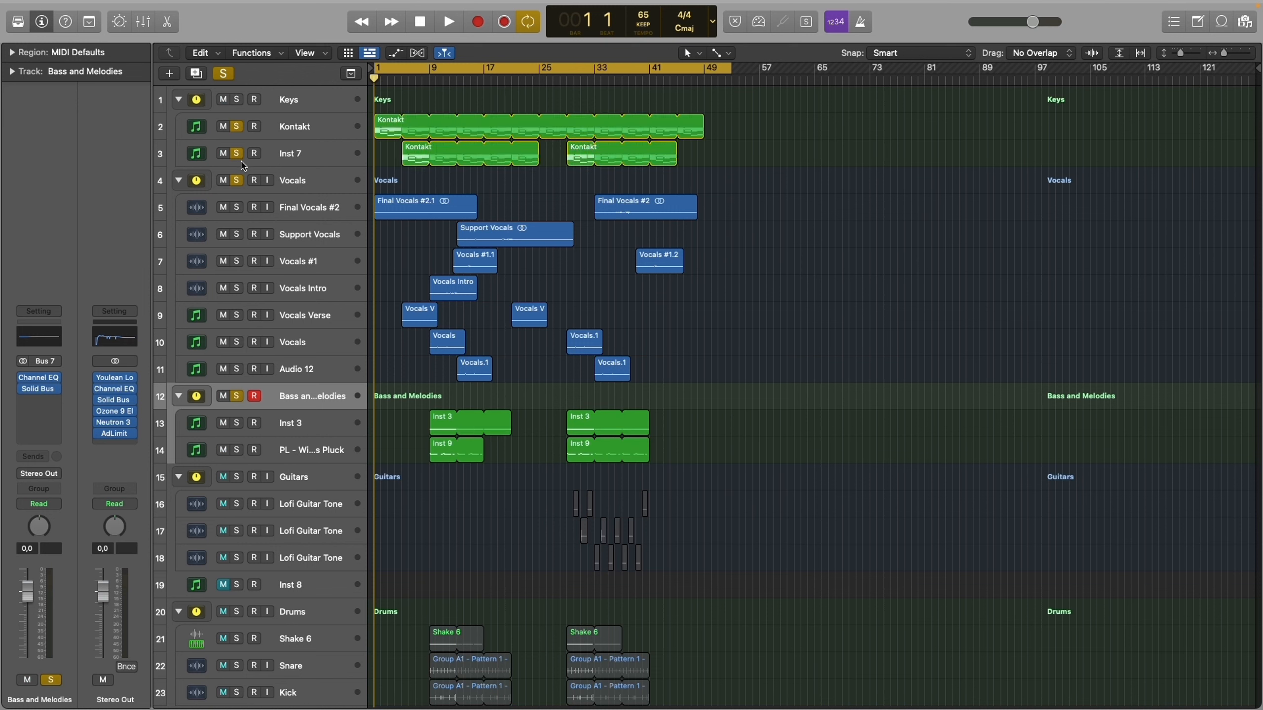
click(237, 422)
drag(239, 398, 248, 6)
click(237, 126)
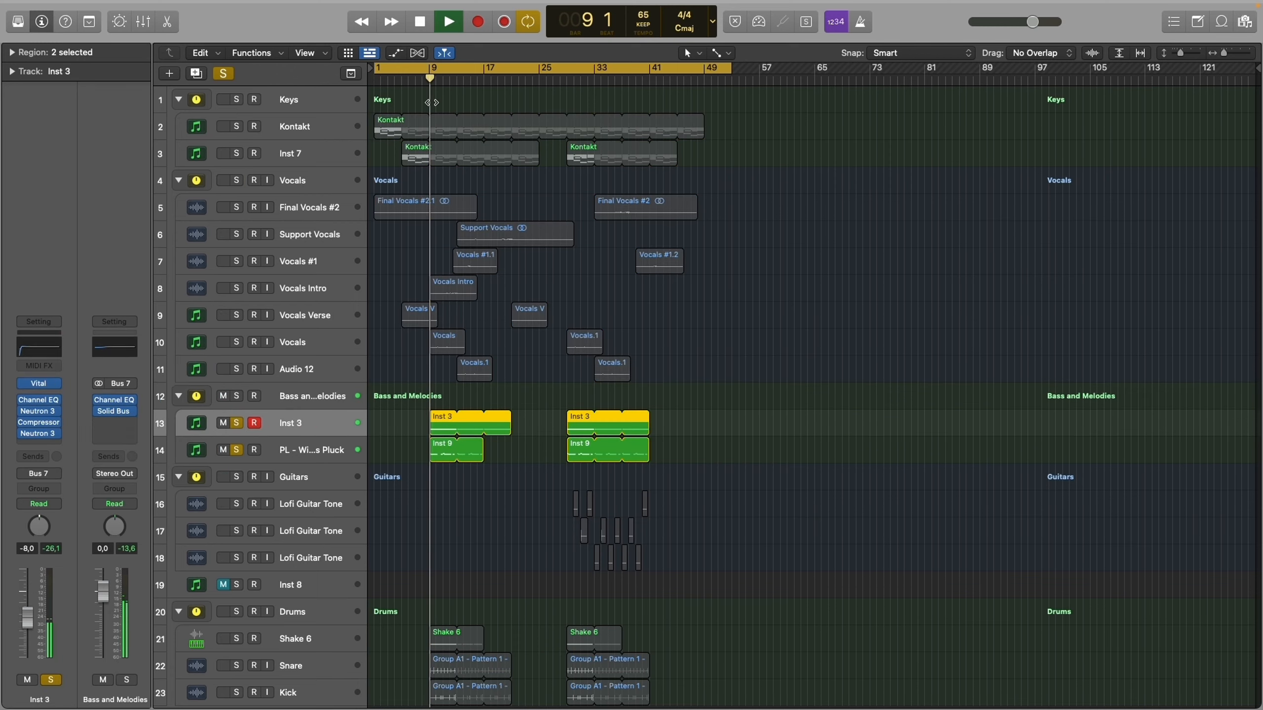
- Listen to the soloed Inst 3 and PL - Winter Dreams Pluck regions and stop playback at bar 13
key(super+Right)
key(super+Right)
key(super+Right)
key(super+Right)
key(super+Down)
key(super+Down)
key(super+Down)
key(super+Down)
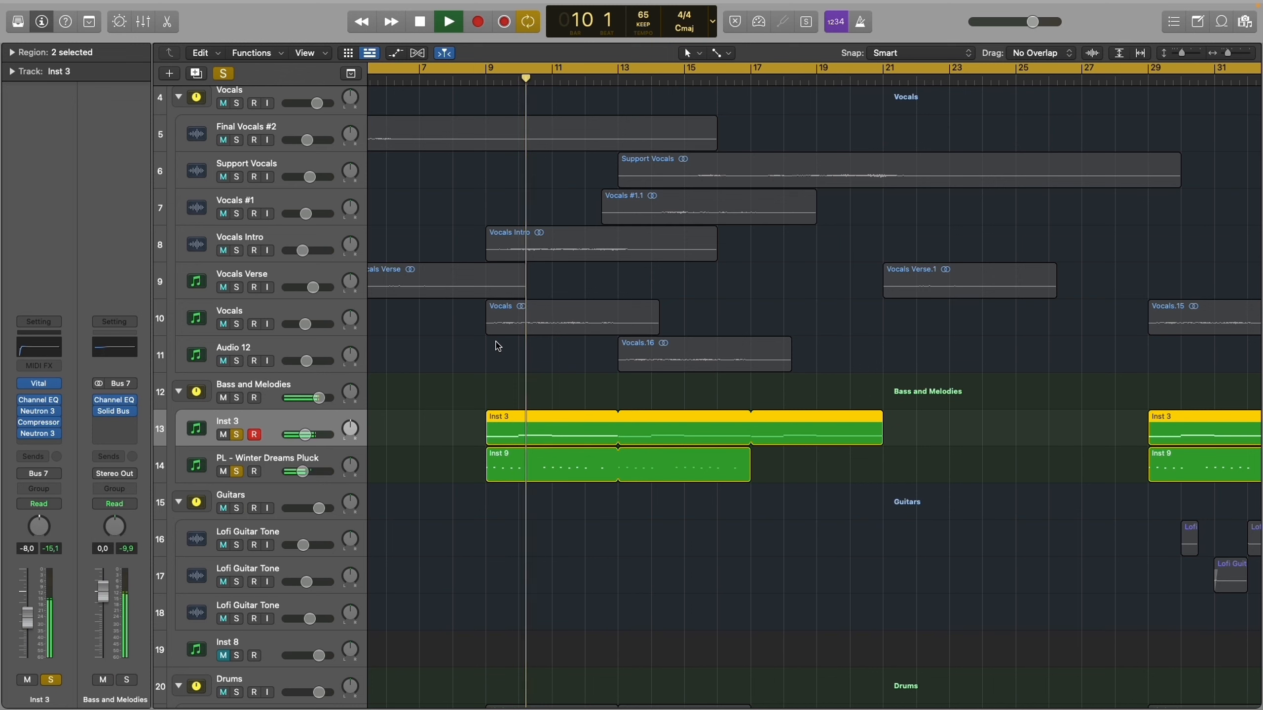
scroll(498, 346, down, 5)
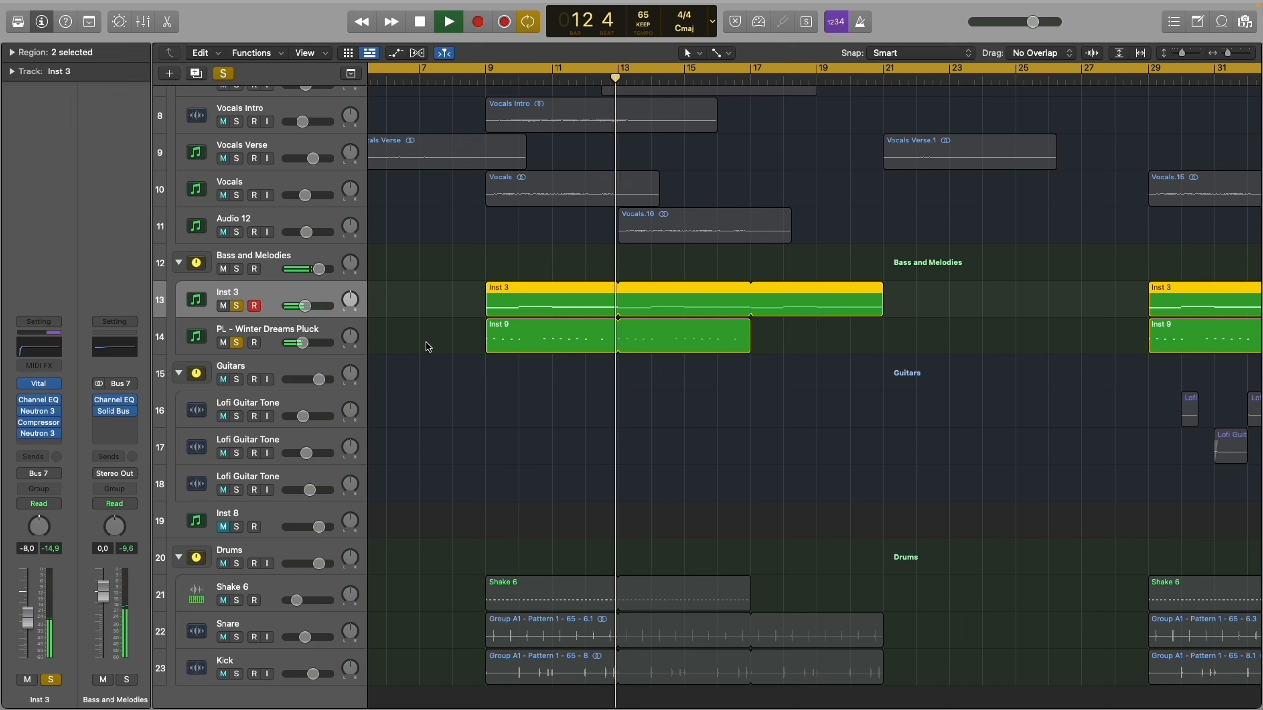
key(space)
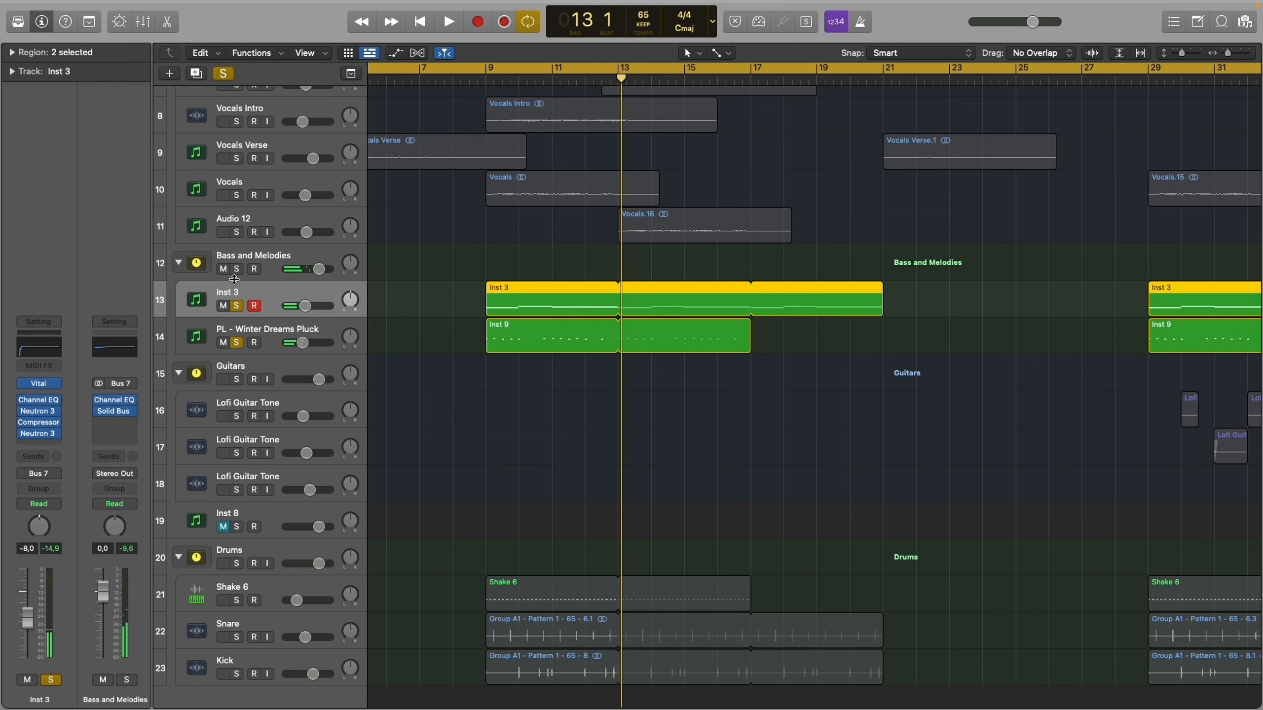
- Inspect the oscillators and the effects page of the Vital synth on the Inst 3 track and close the plug-in
click(40, 383)
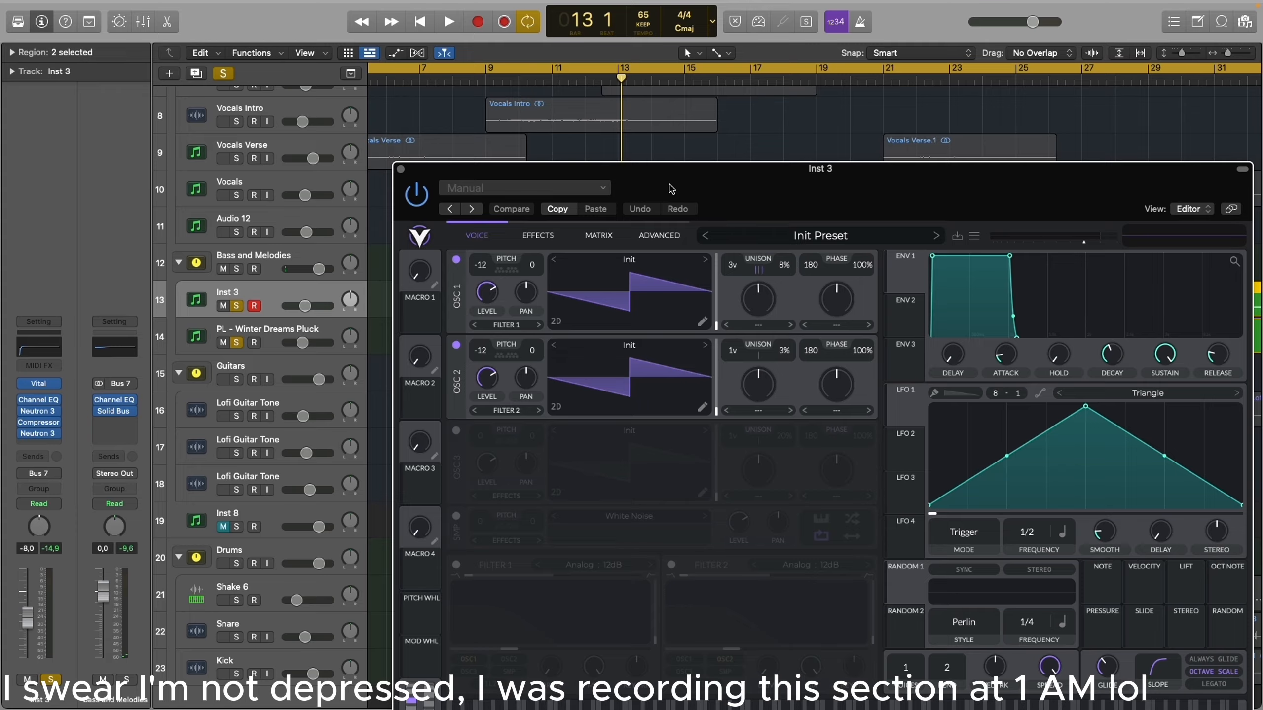
drag(670, 183, 534, 22)
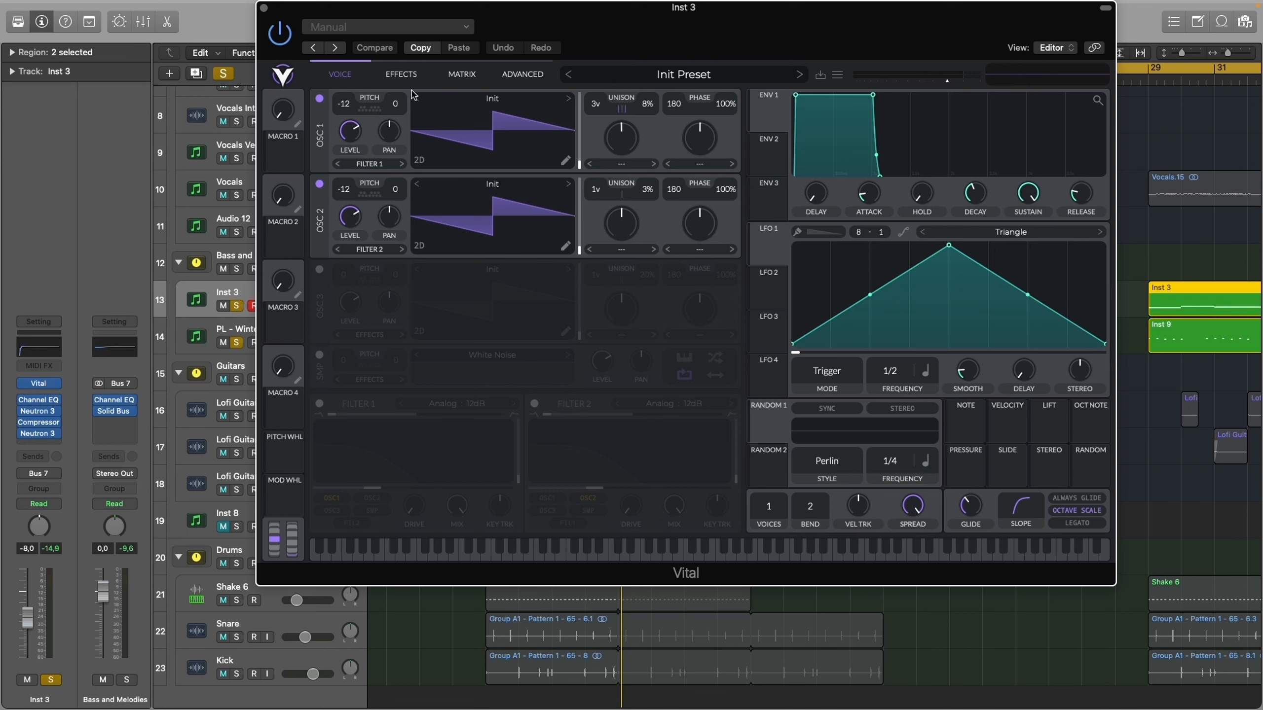
click(401, 74)
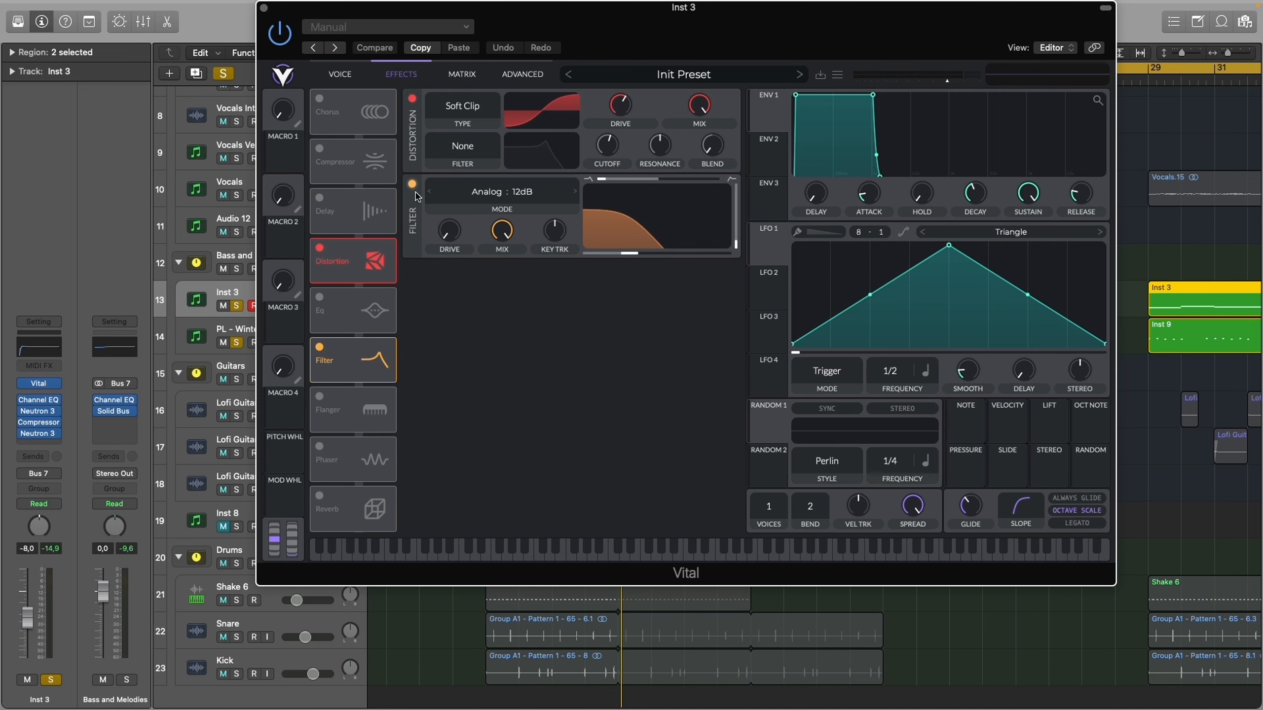
key(super+w)
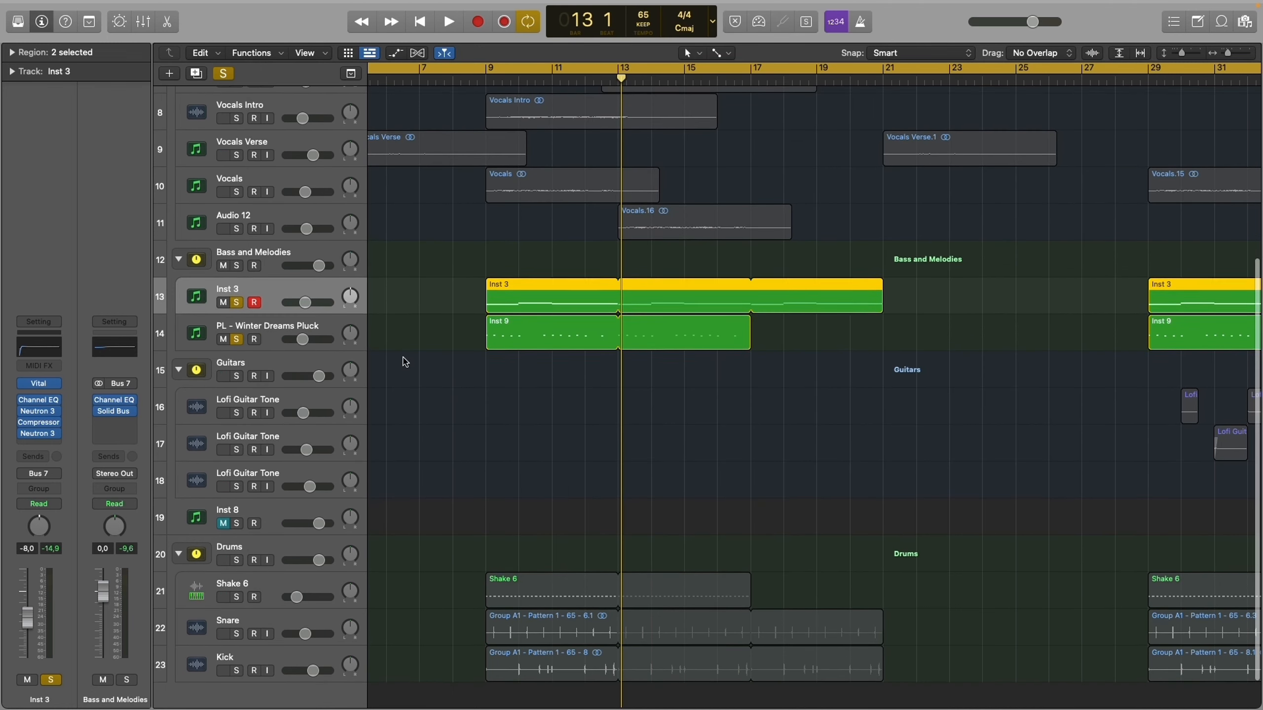
- Review the Channel EQ and the first Neutron 3 on Inst 3, highlighting equalizer band 3 and bands 1, 2 and 6
click(45, 403)
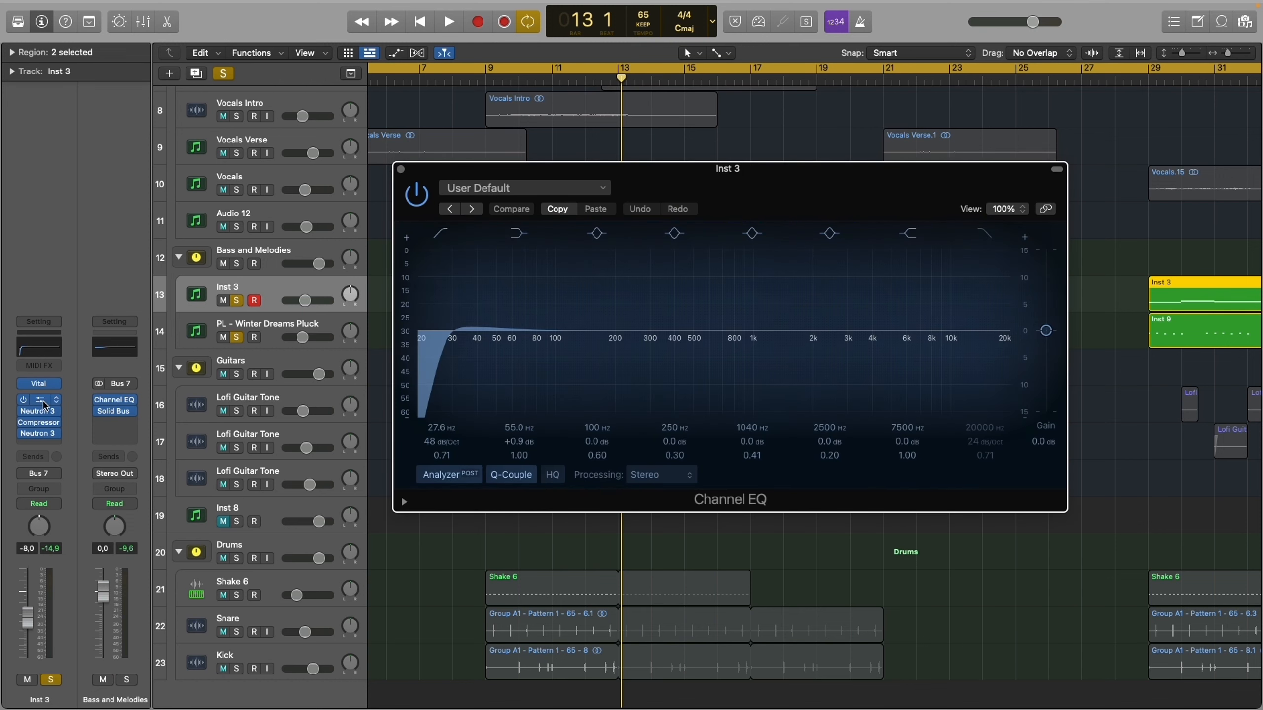
click(38, 411)
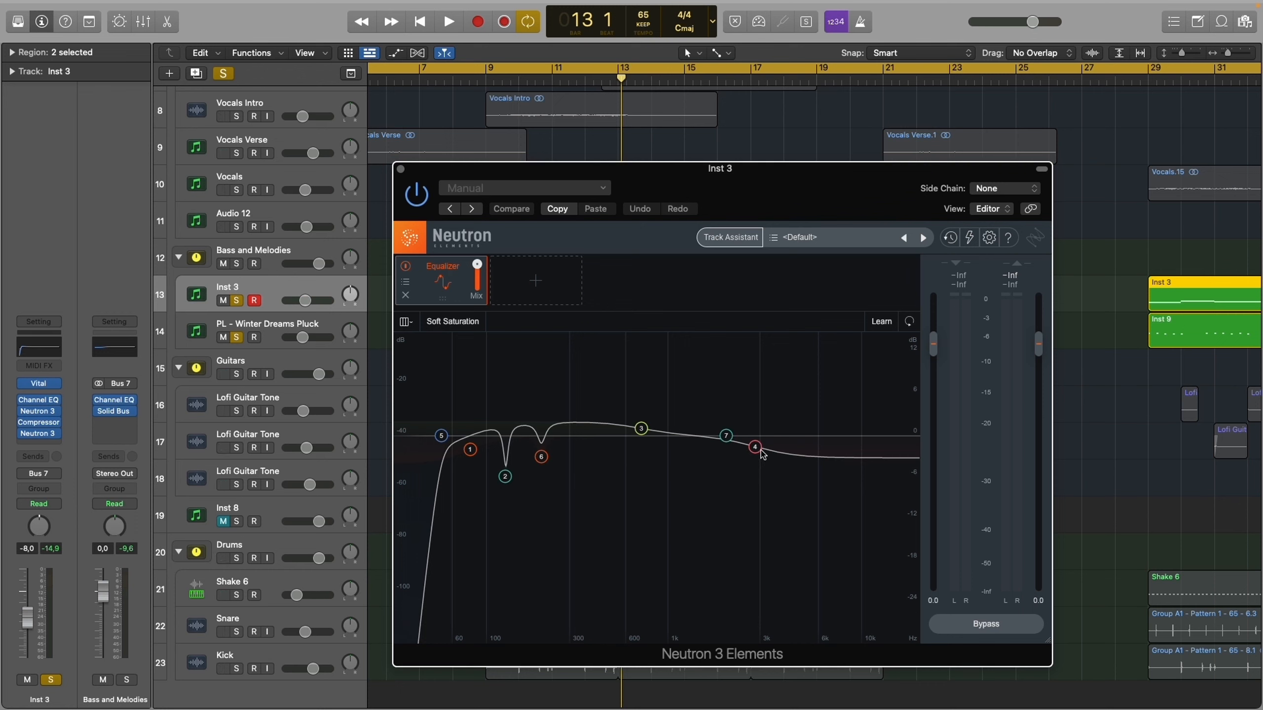
click(637, 430)
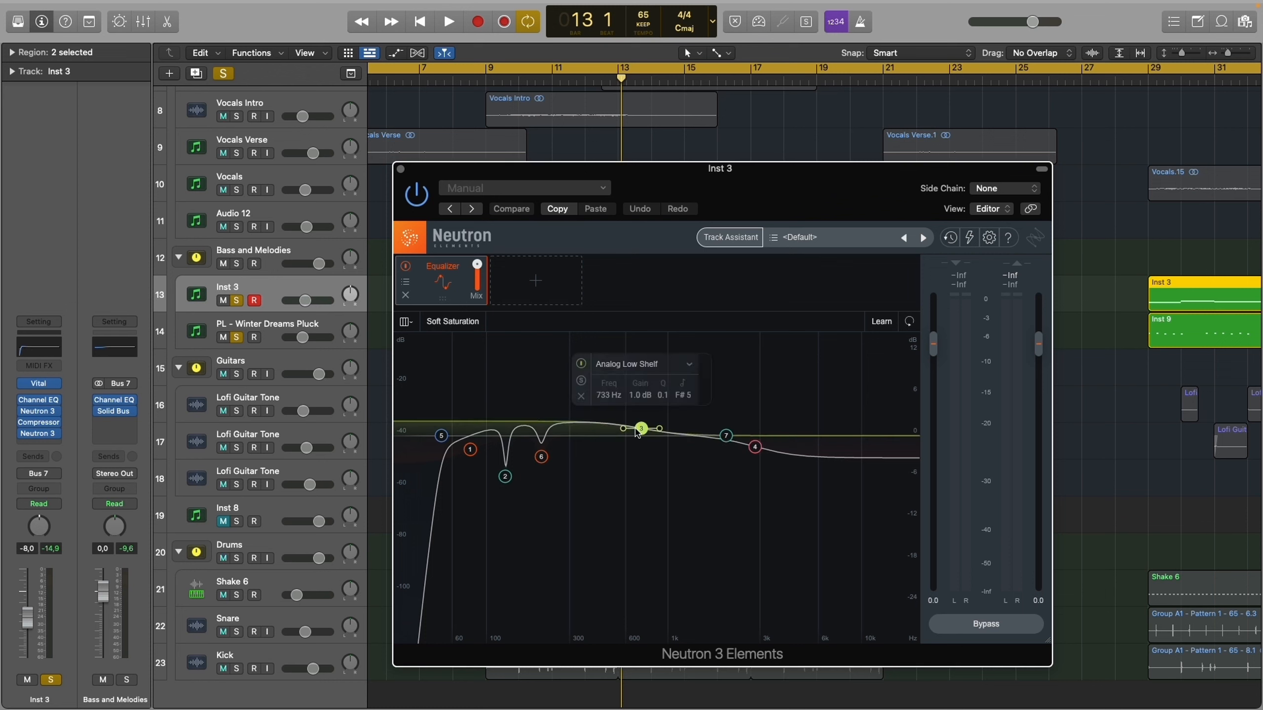
drag(566, 512, 467, 535)
click(483, 404)
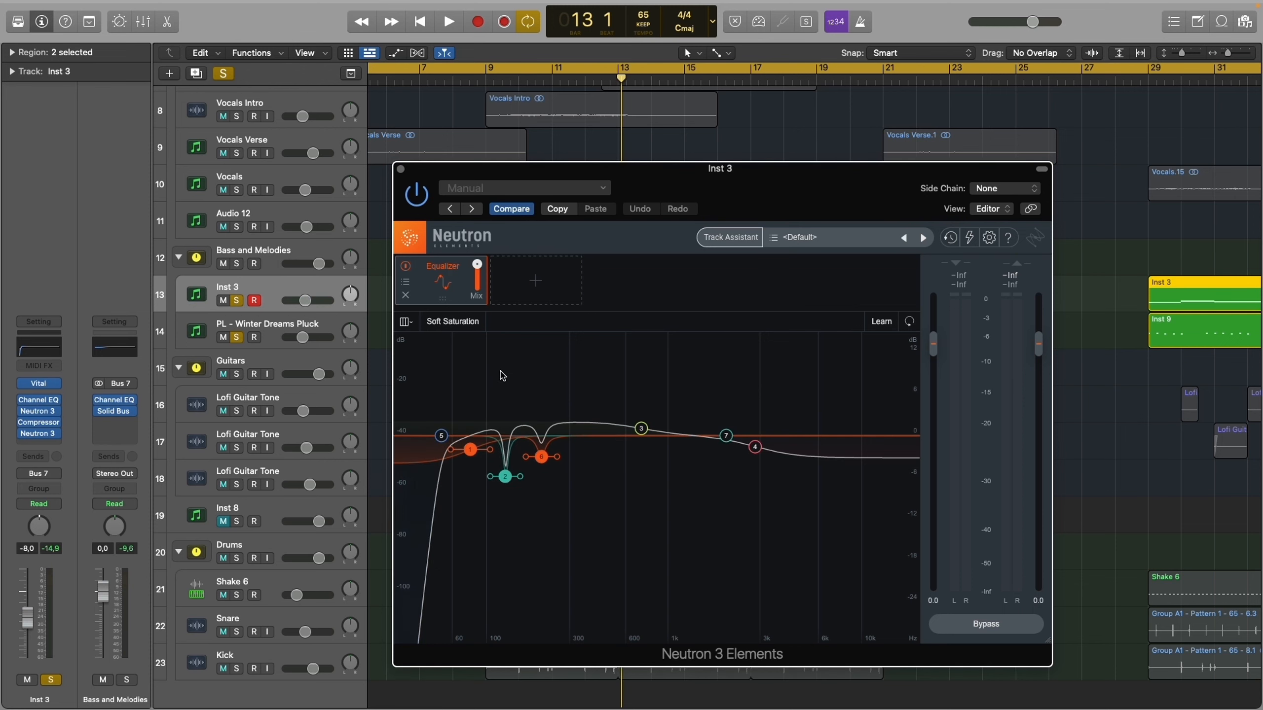
key(super+w)
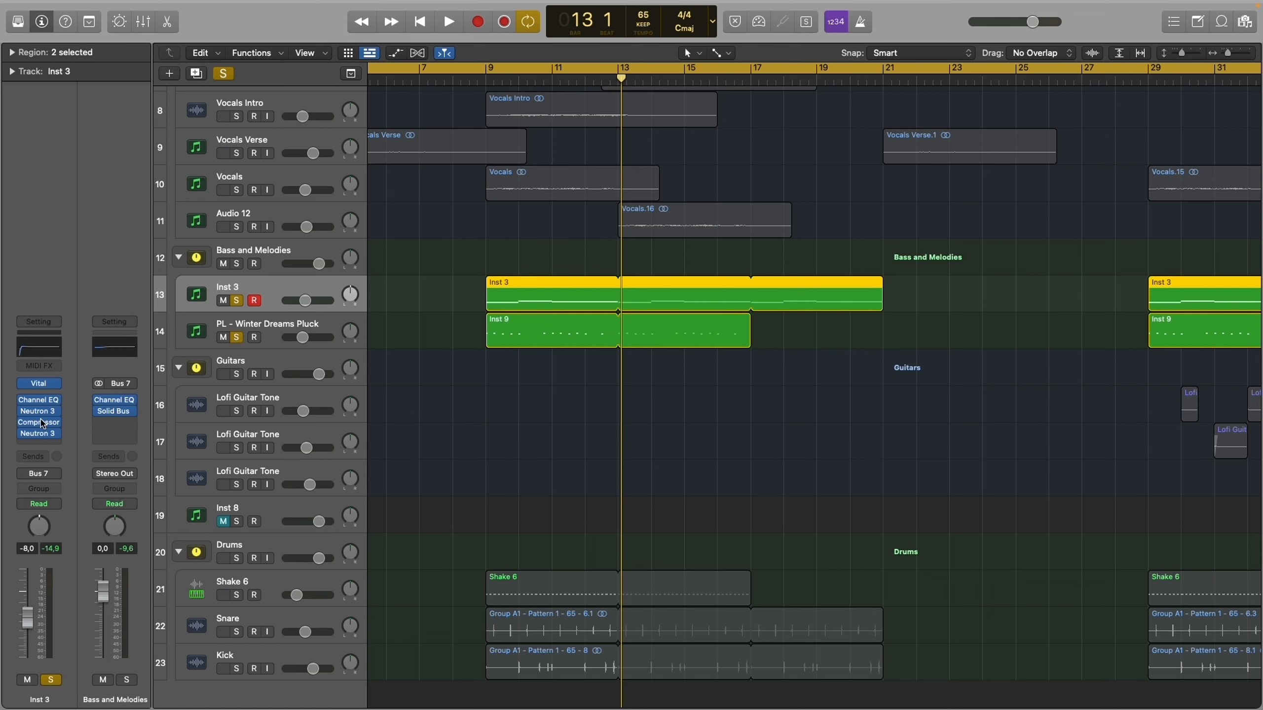
- Inspect the settings and side-chain source of the Compressor on the Inst 3 track and close the plug-in
click(43, 422)
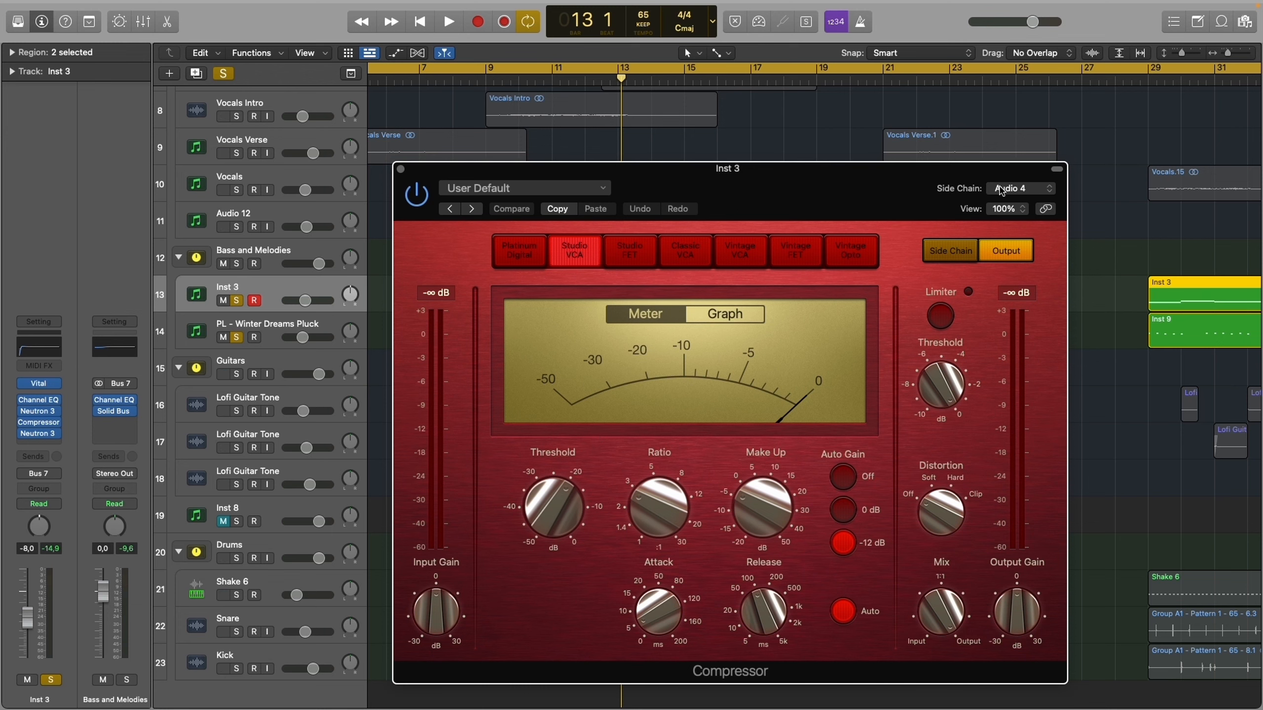
drag(692, 196, 668, 96)
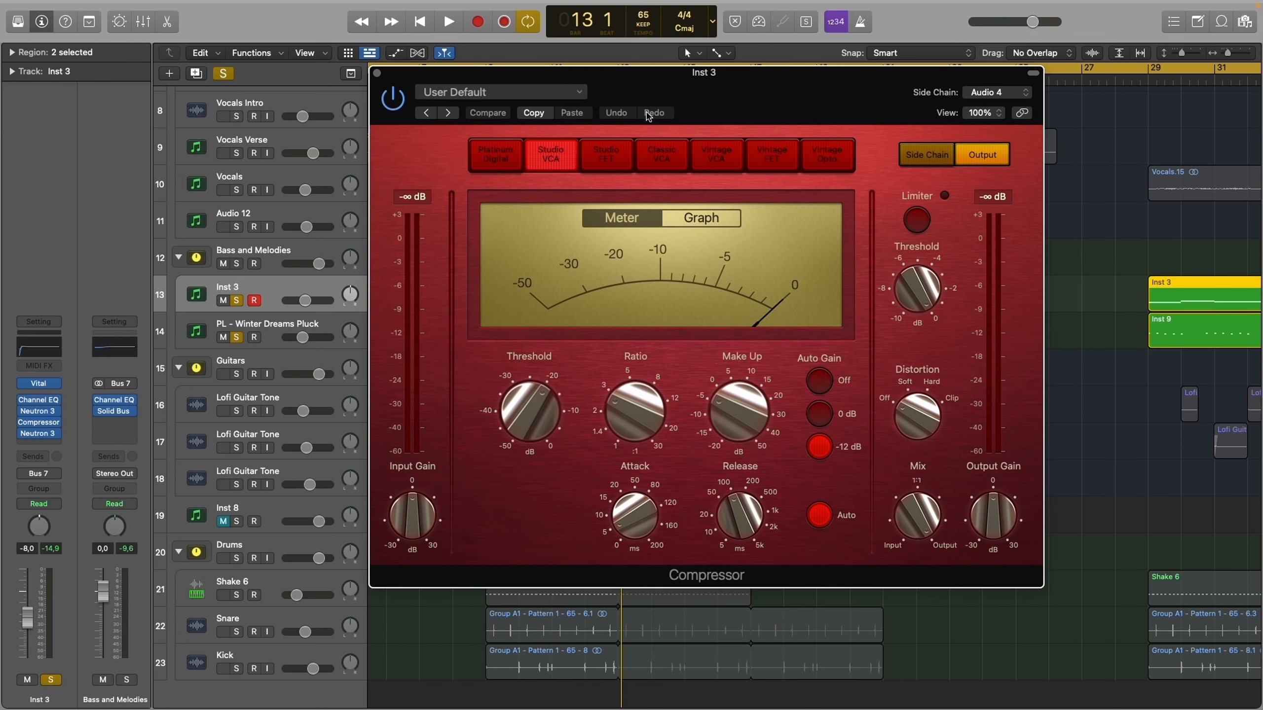
key(super+w)
- Examine bands 1 and 5 of the equalizer in the last Neutron 3 on the Inst 3 track
scroll(383, 266, right, 1)
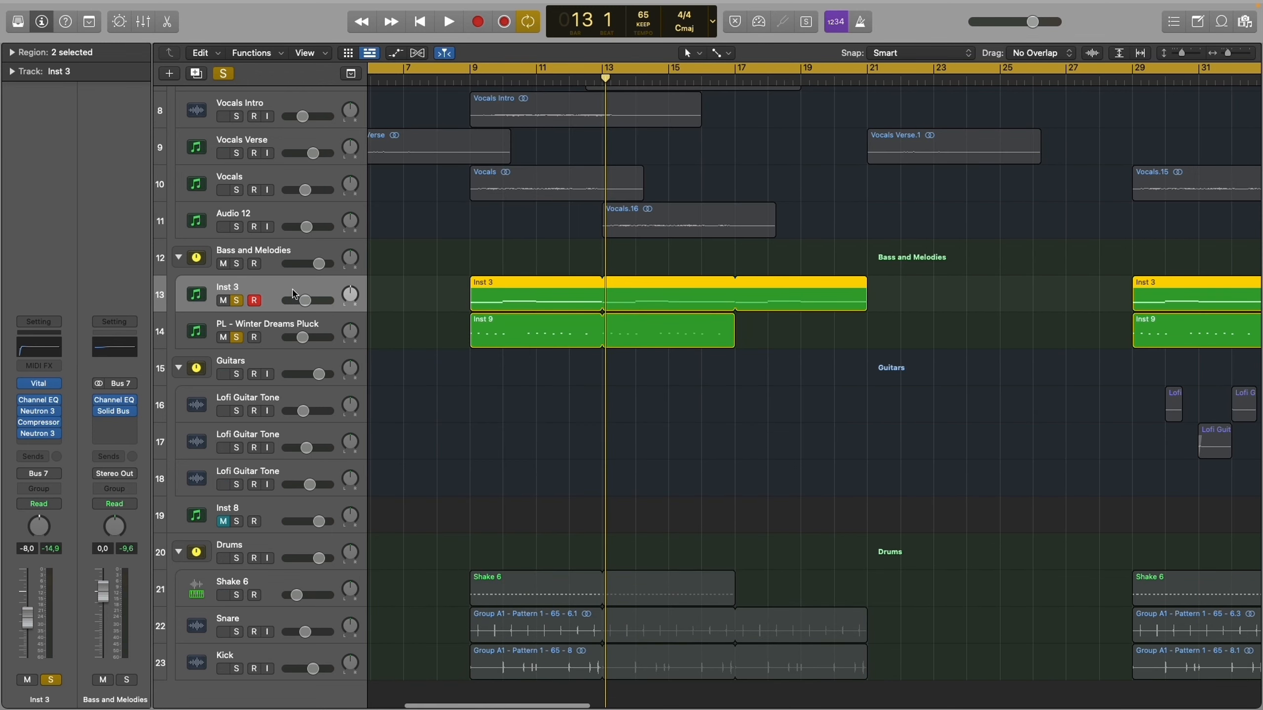
click(35, 438)
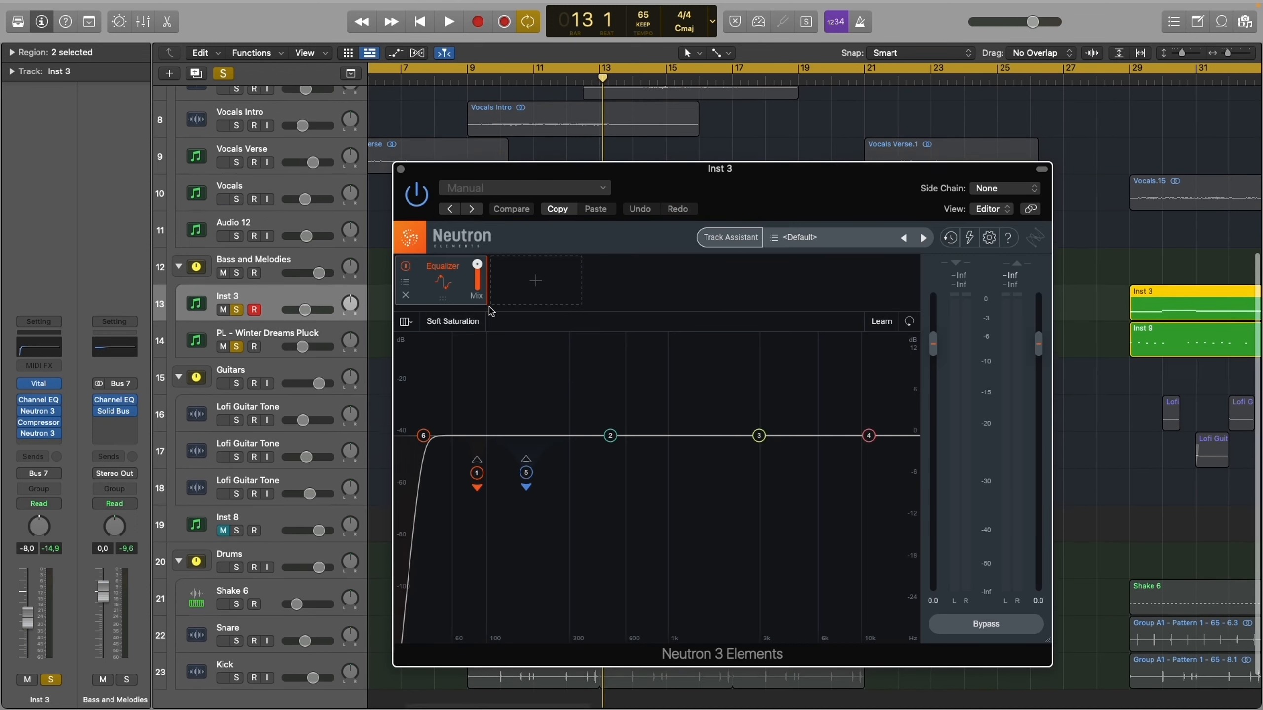
scroll(575, 362, up, 1)
drag(574, 356, 459, 514)
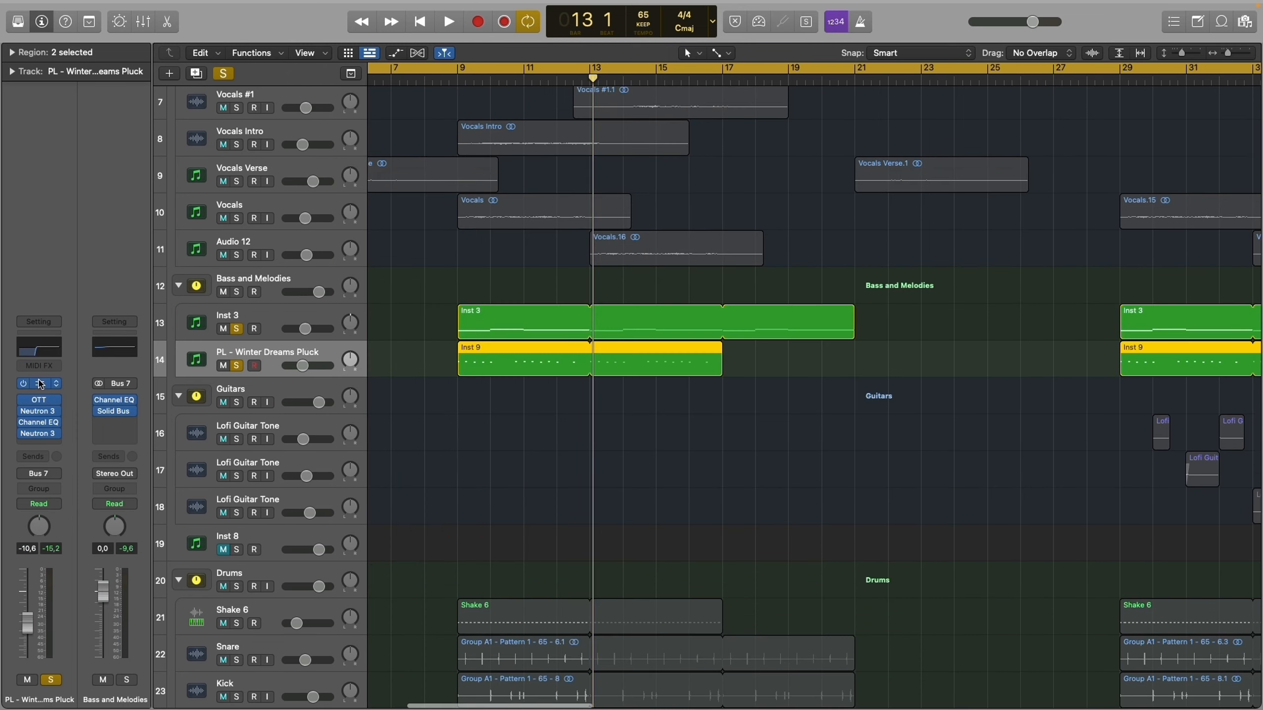
- Open the Vital synth on the PL - Winter Dreams Pluck track and audition several notes on its keyboard
click(39, 383)
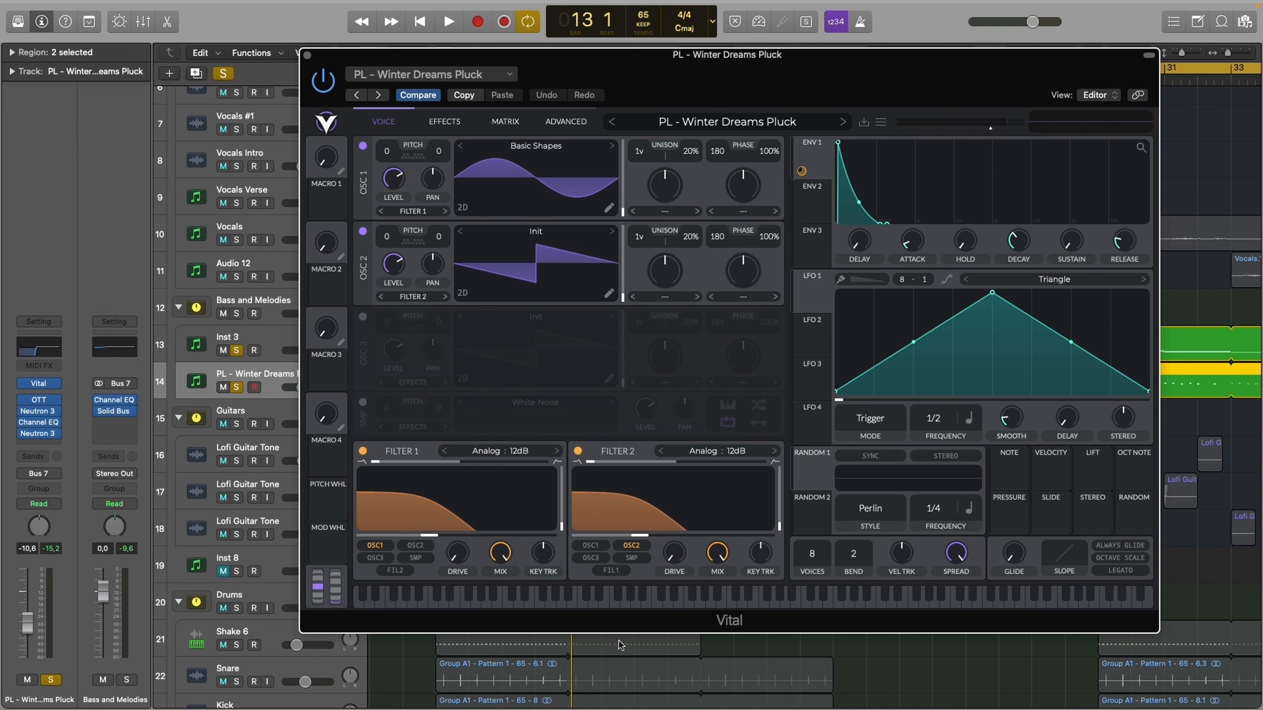
click(709, 597)
click(808, 599)
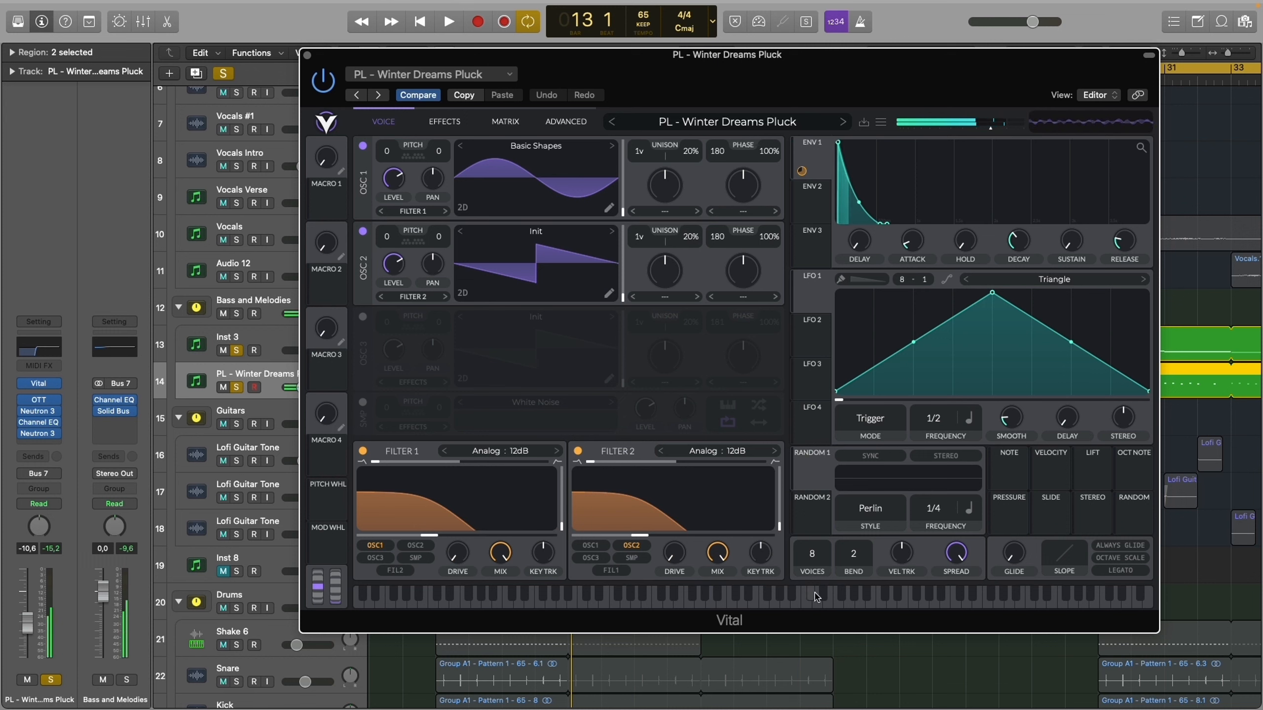
click(830, 601)
click(823, 599)
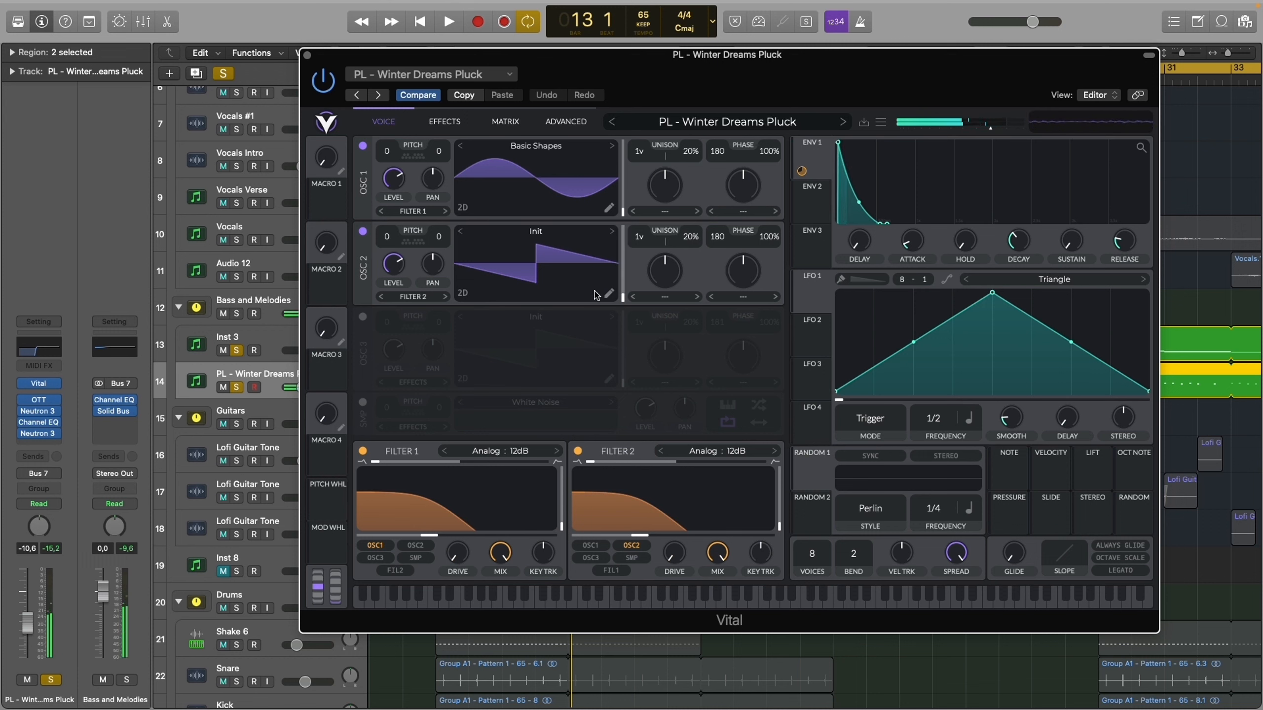
- Examine the pluck patch's oscillator 2 waveform and its EQ, Flanger and Reverb effects, and close Vital
drag(623, 236, 598, 507)
drag(623, 271, 623, 345)
click(443, 122)
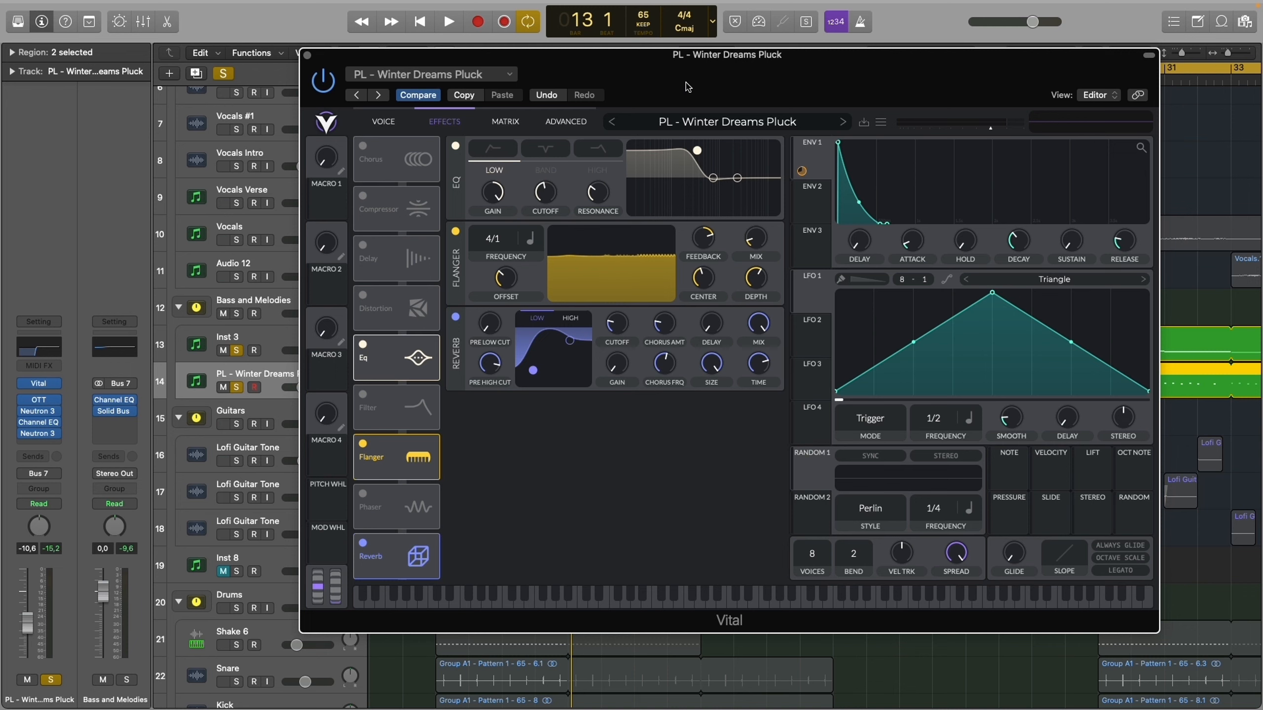
key(super+w)
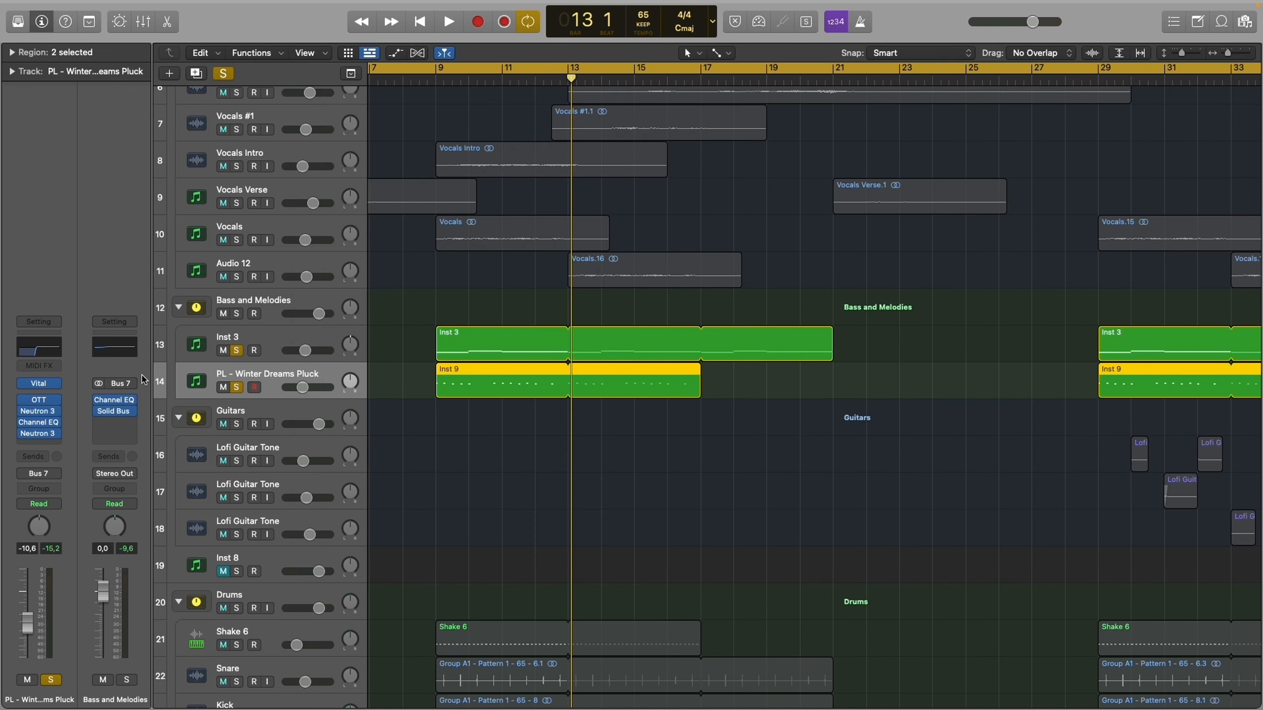
- Examine the Transient Shaper in Neutron 3, the Channel EQ and the last Neutron 3's equalizer on the Winter Dreams Pluck track, and close them
mouse_move(46, 418)
click(44, 416)
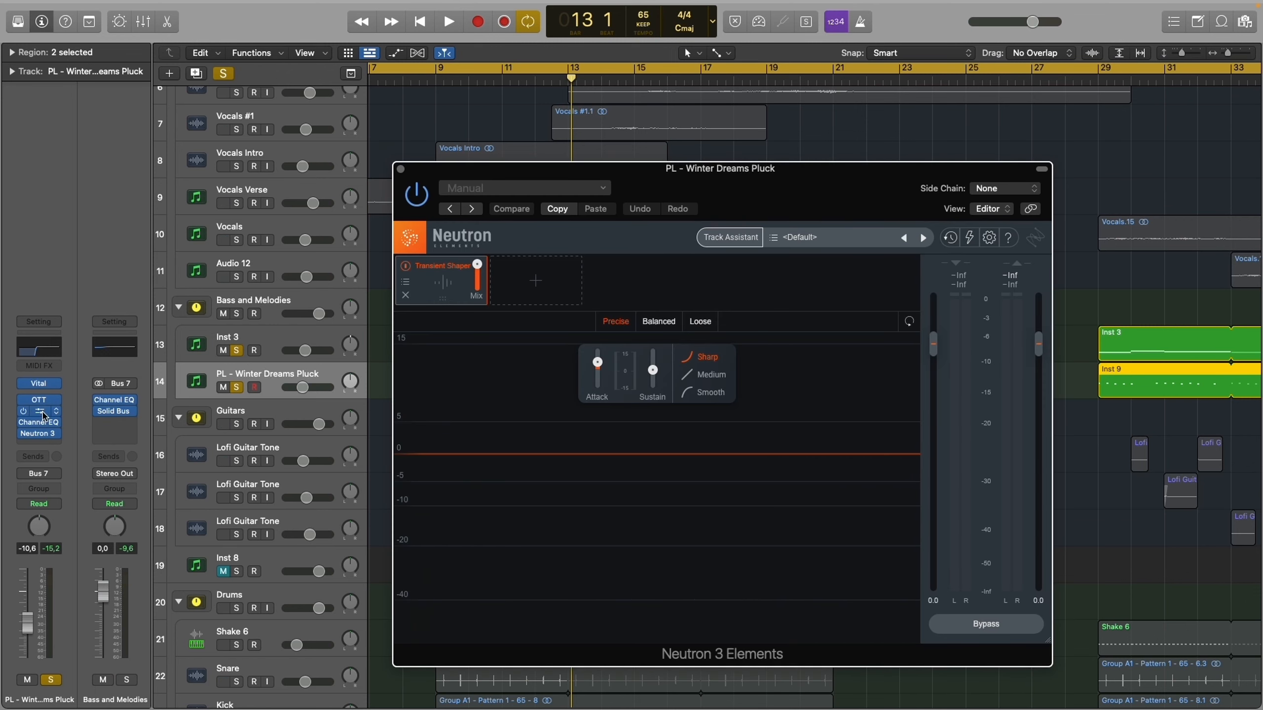
click(42, 421)
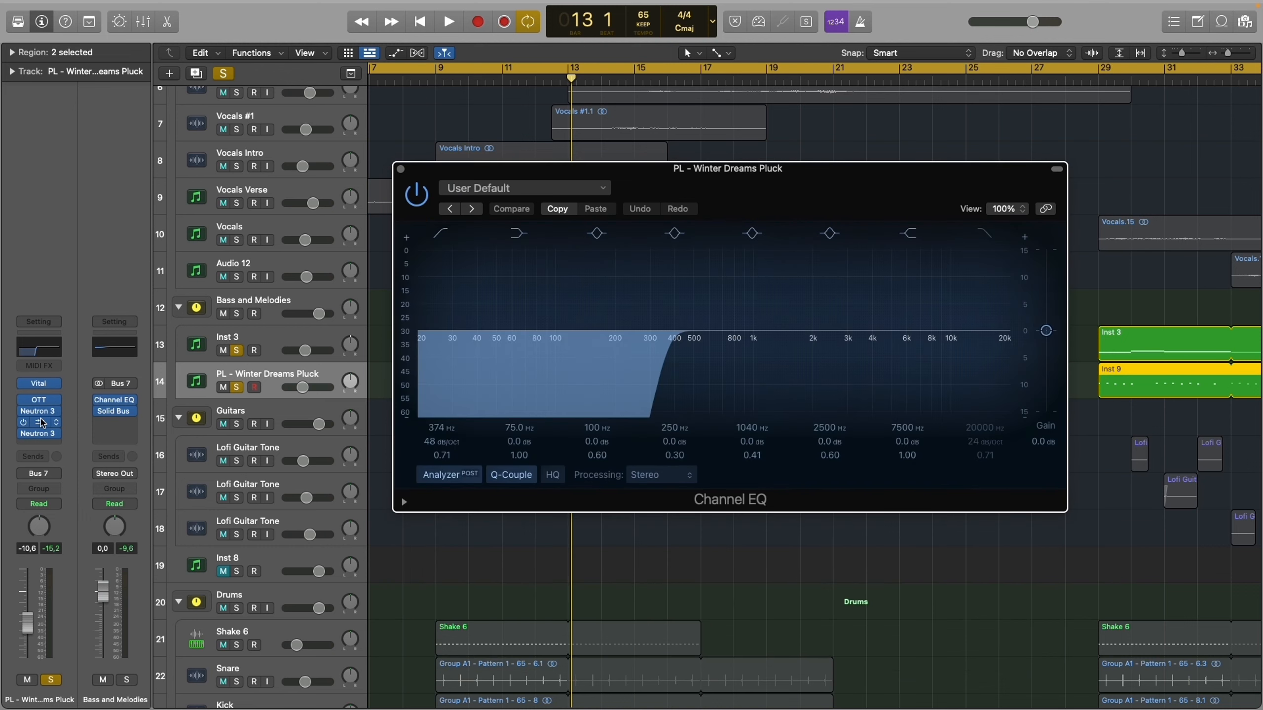
click(41, 423)
click(44, 411)
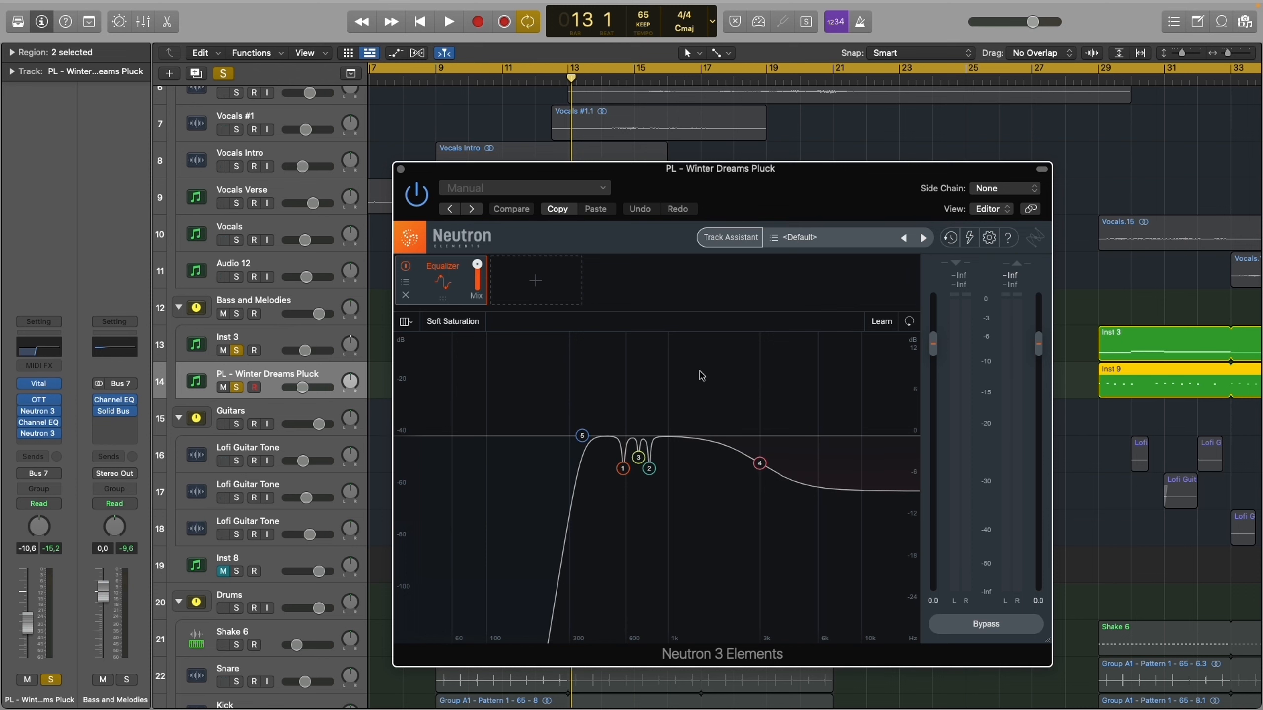
drag(704, 384, 594, 553)
drag(704, 383, 637, 384)
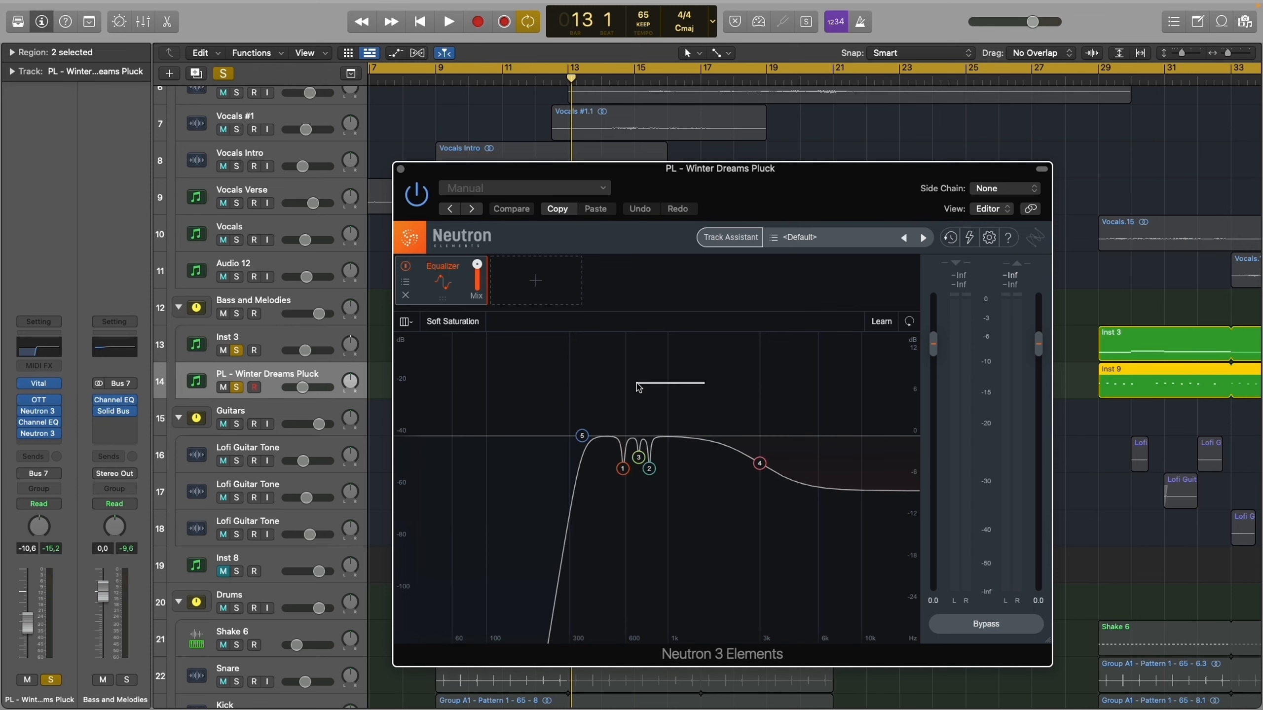
key(super+w)
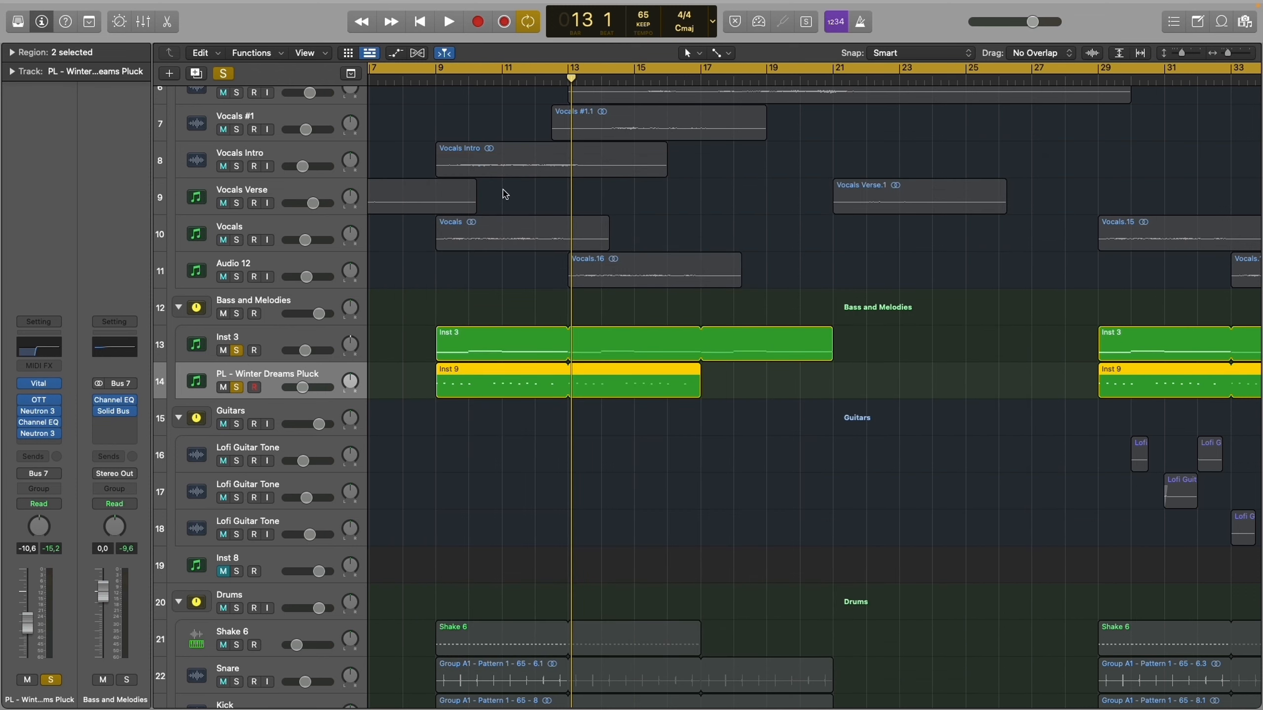
- Clear the solo on the Winter Dreams Pluck and Inst 3 tracks, play the mix from the selected regions, and deselect the regions
click(237, 388)
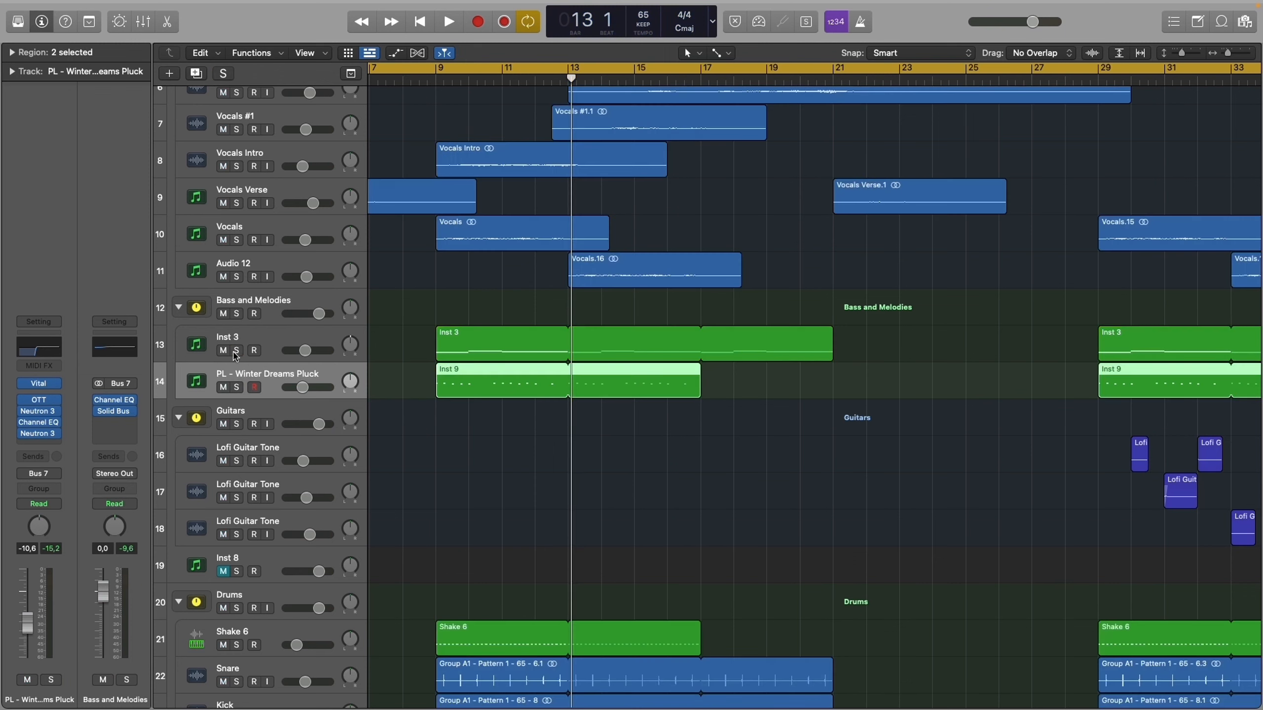
scroll(261, 404, down, 3)
key(shift+space)
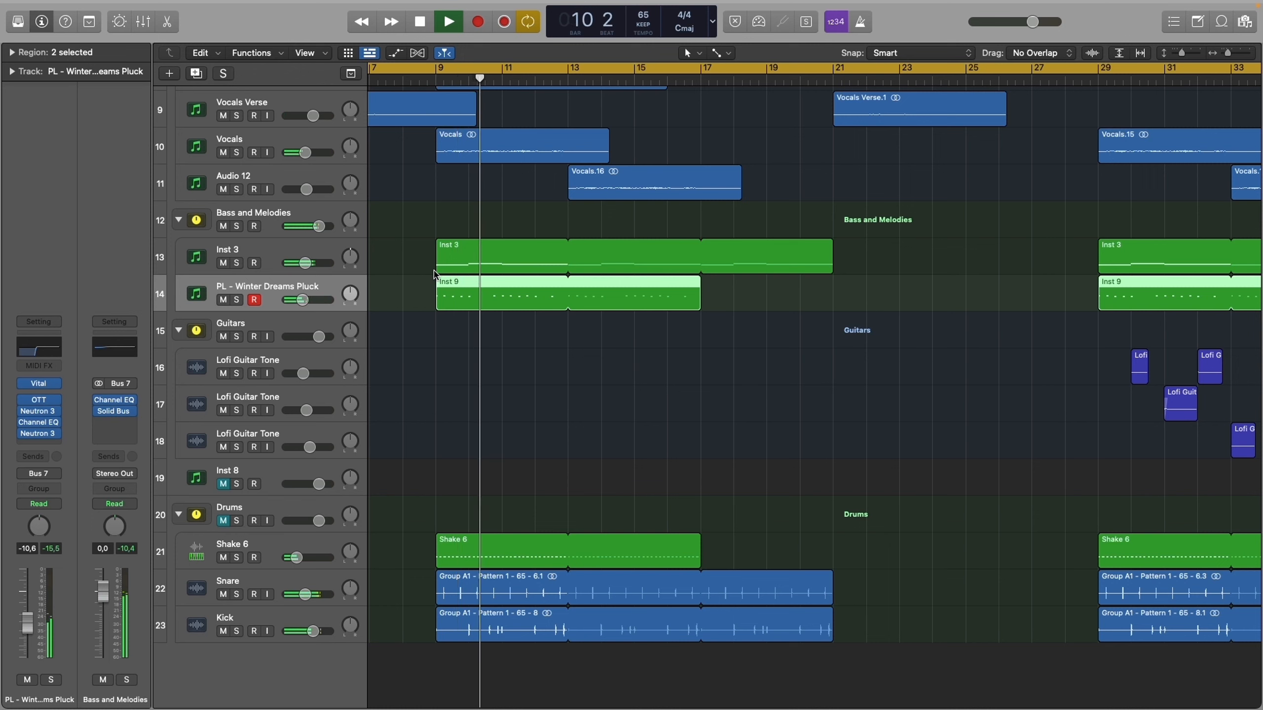
click(403, 225)
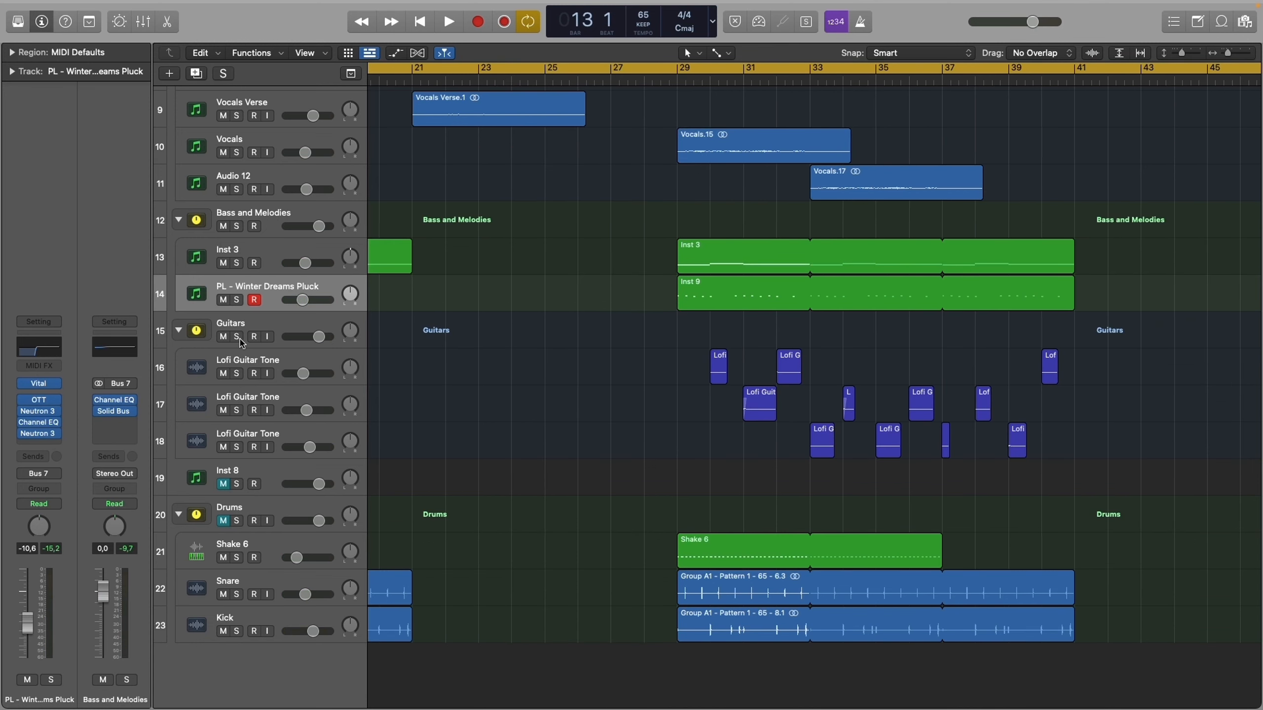
- Solo the Guitars stack, play its parts from bar 30, and return the playhead to bar 30
click(236, 337)
scroll(716, 99, left, 2)
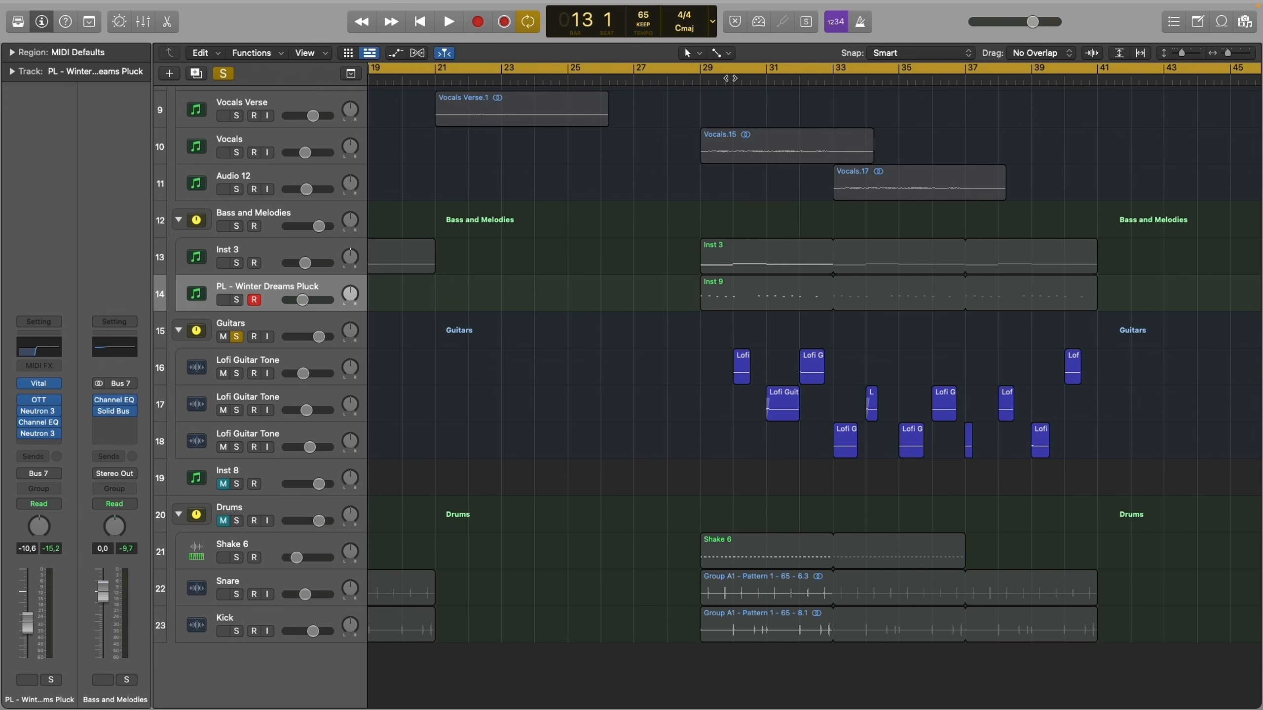
click(730, 78)
key(space)
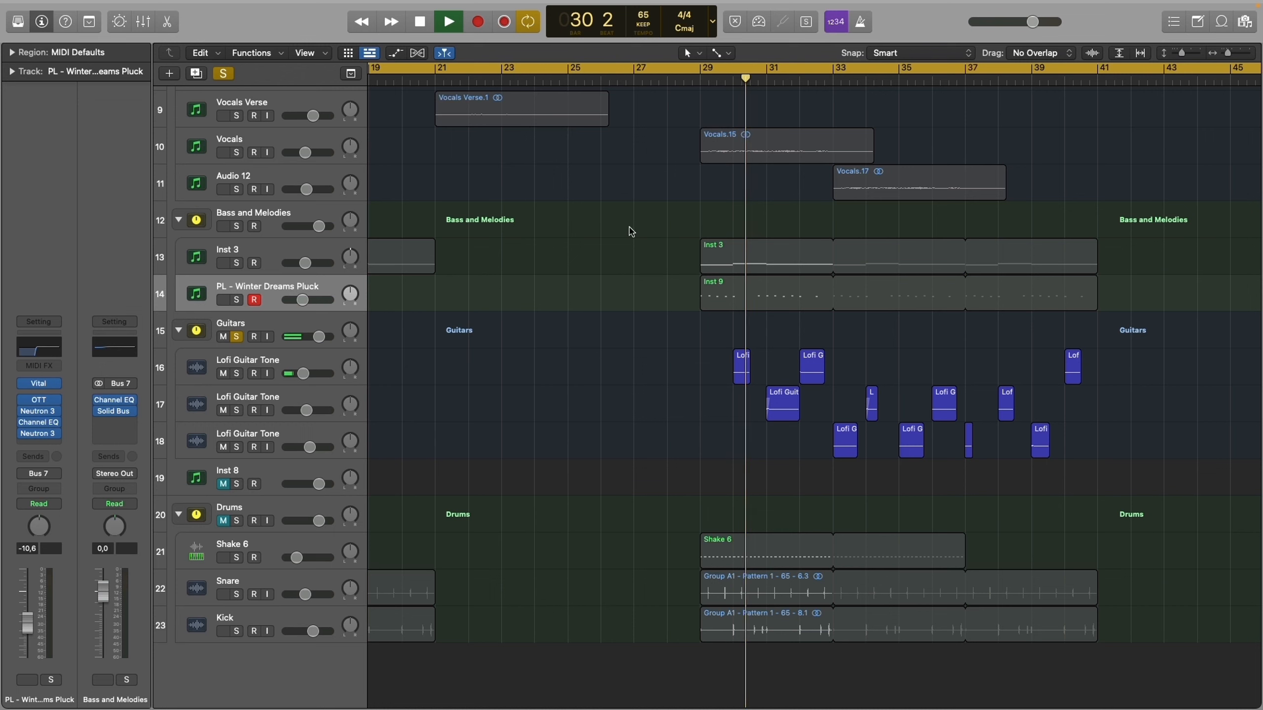
key(Down)
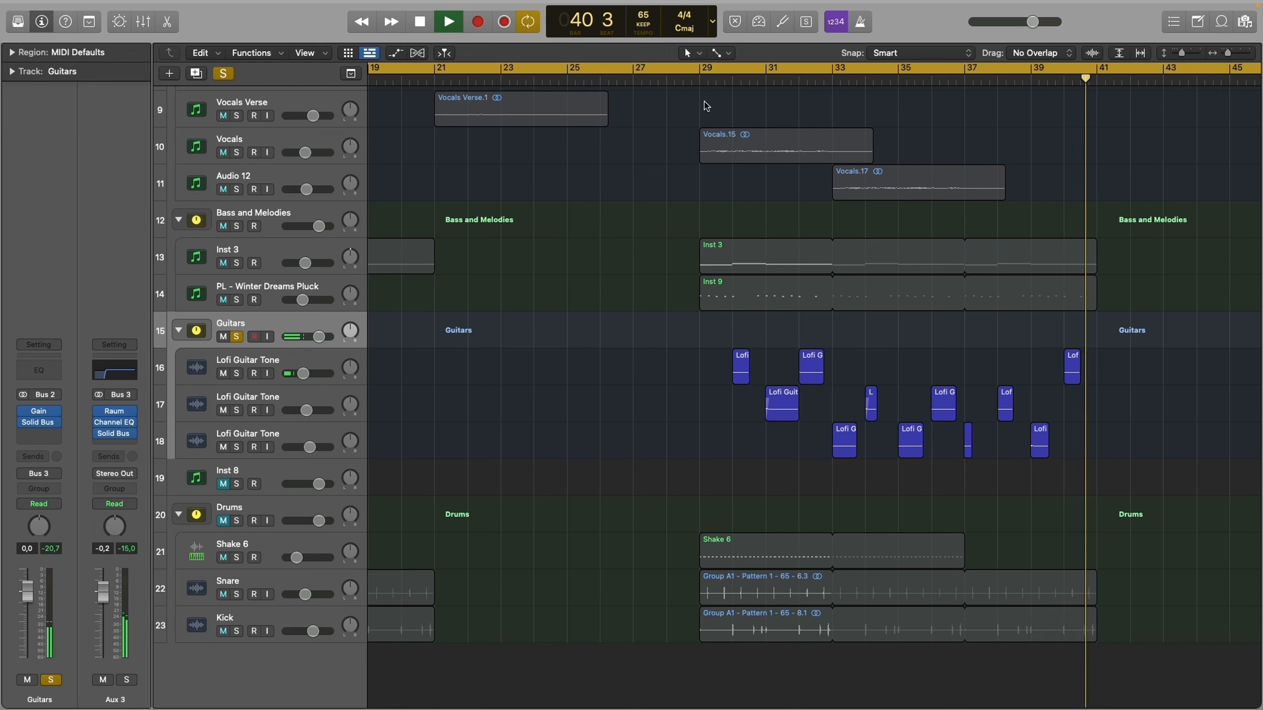
key(space)
click(732, 78)
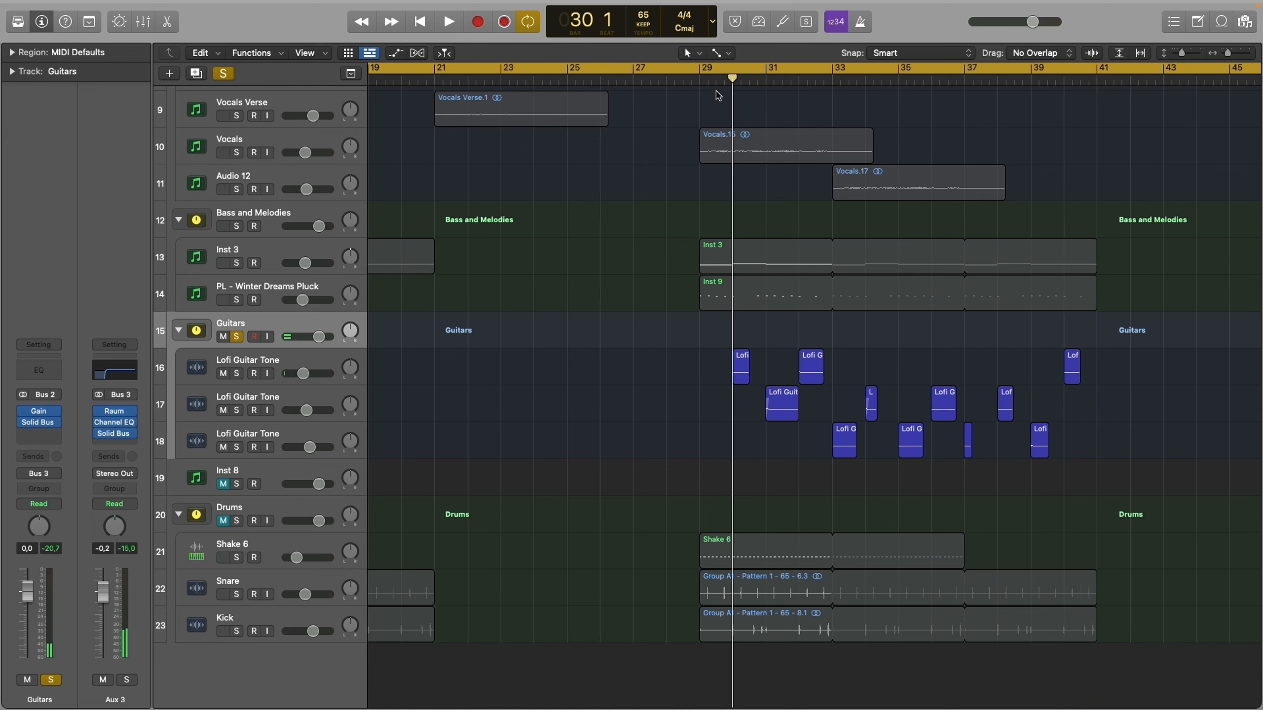
- Examine the Noise Gate and Pedalboard settings on the first Lofi Guitar Tone track
click(295, 364)
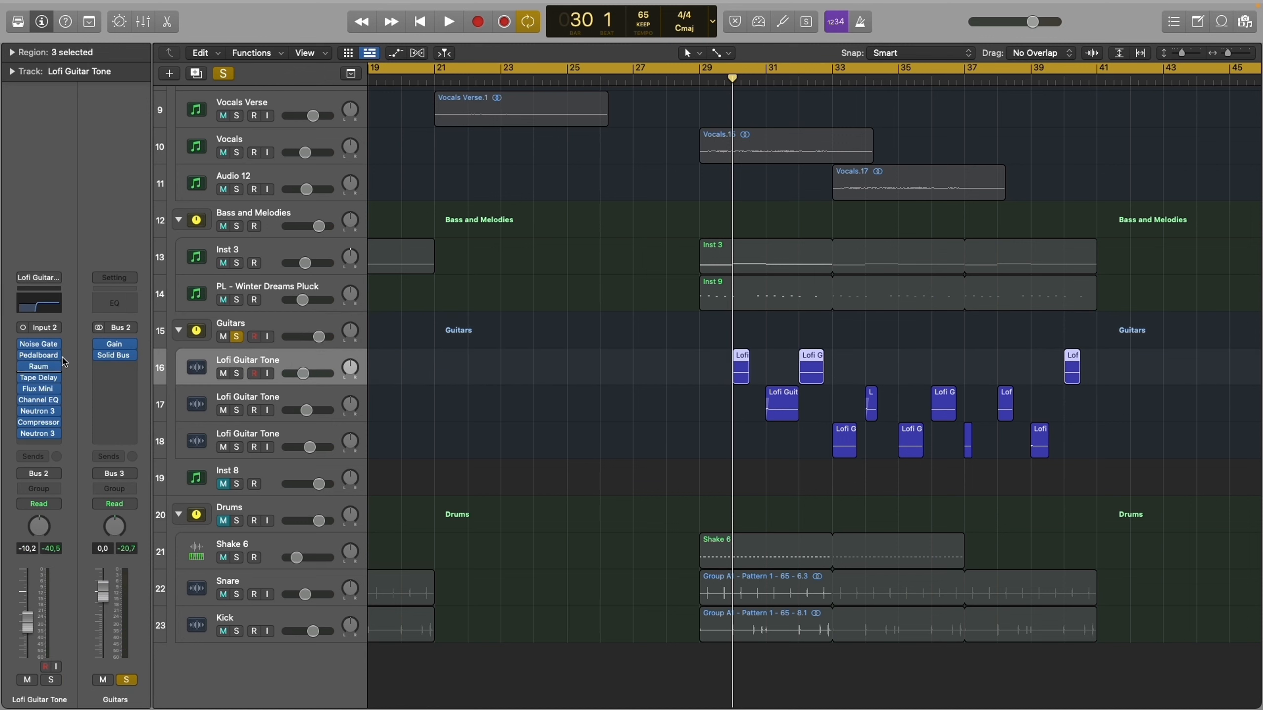
click(40, 345)
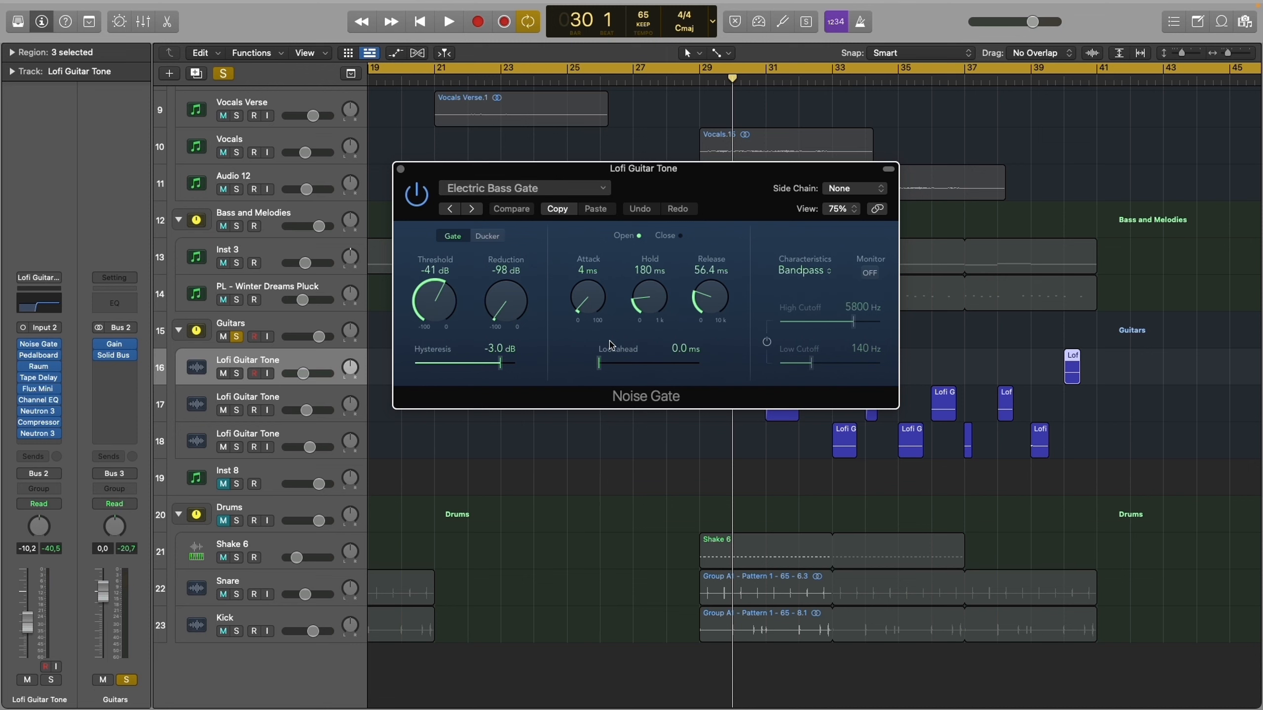
click(39, 356)
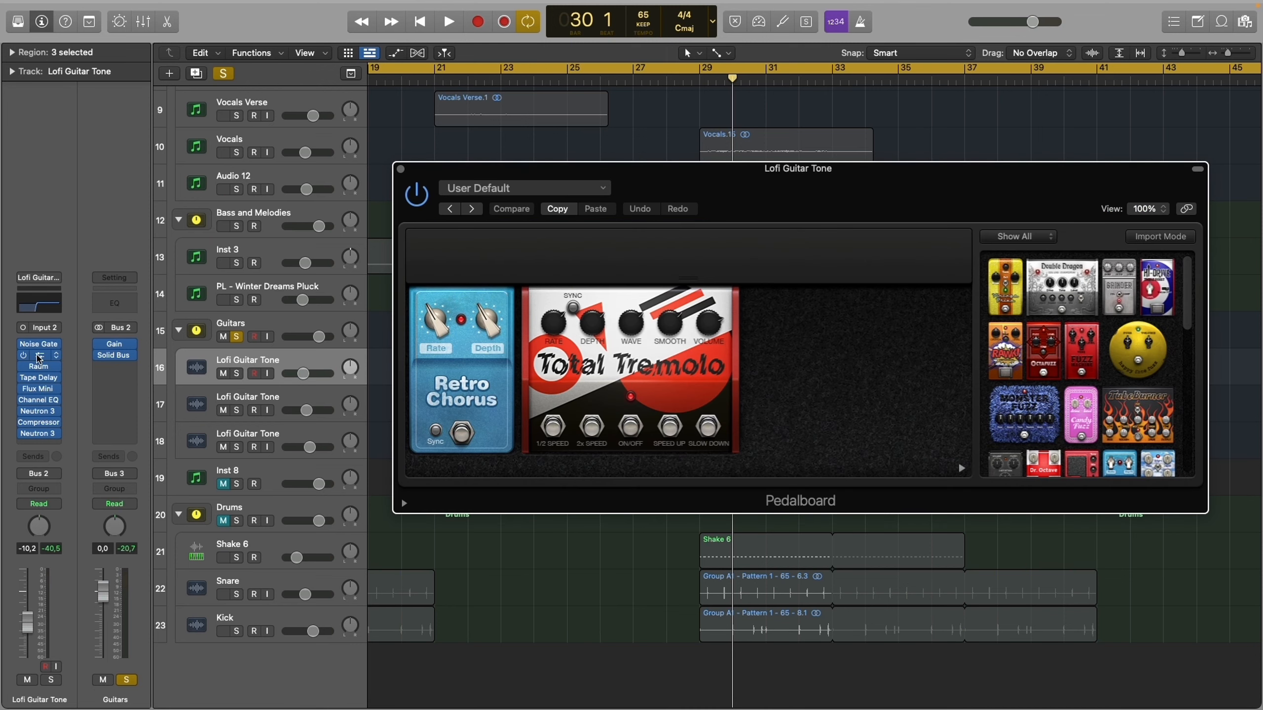
click(39, 356)
- Examine the Raum reverb, Tape Delay and Flux Mini 2 settings on the first Lofi Guitar Tone track, and close each plug-in
click(40, 367)
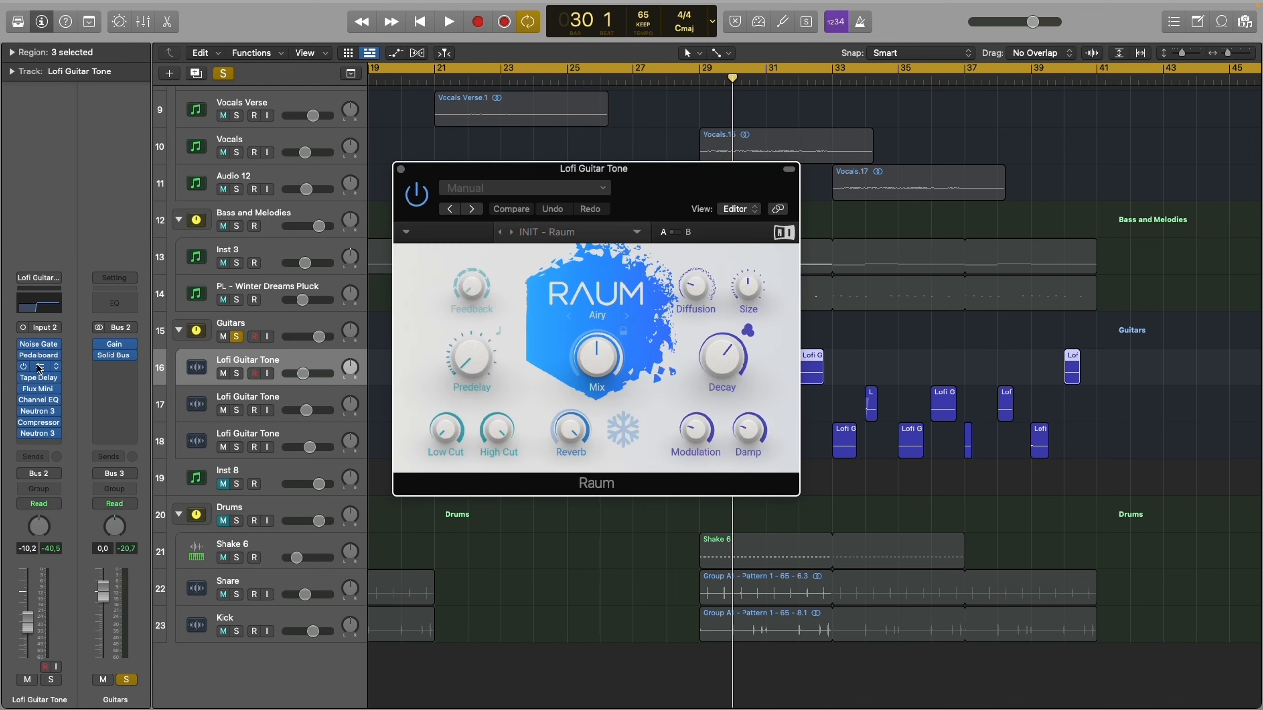
click(40, 367)
click(40, 378)
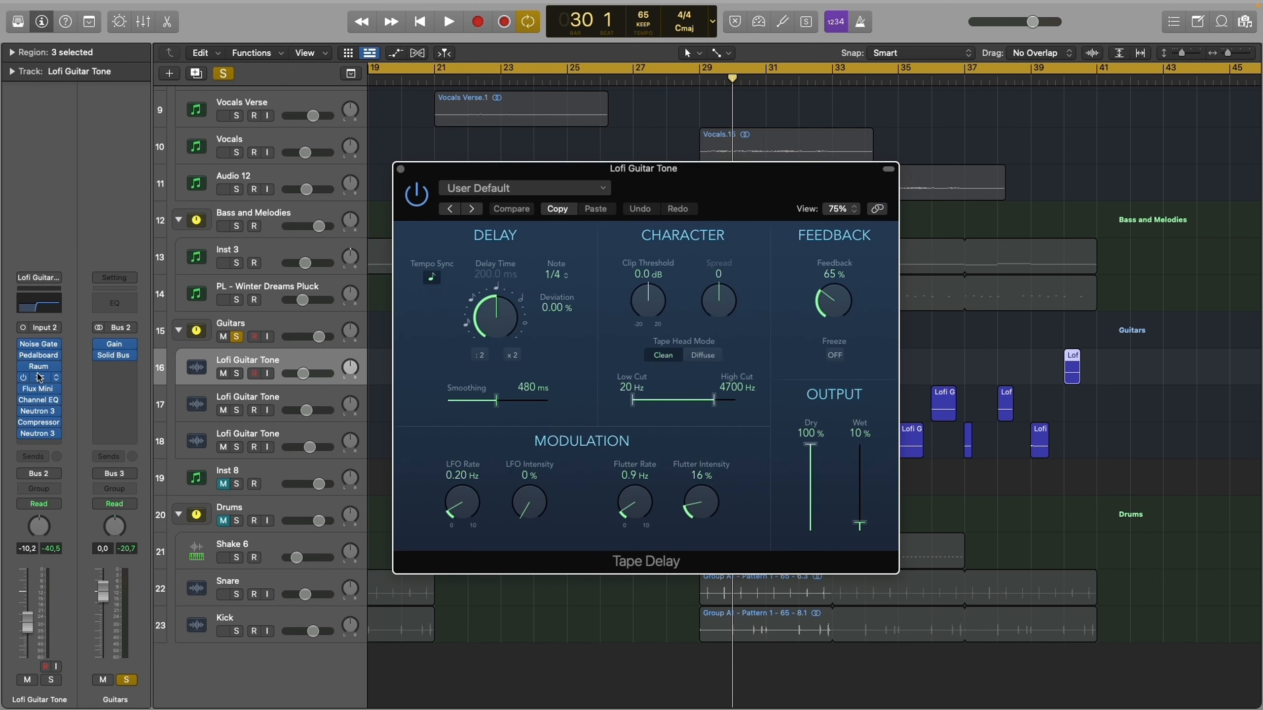
click(40, 377)
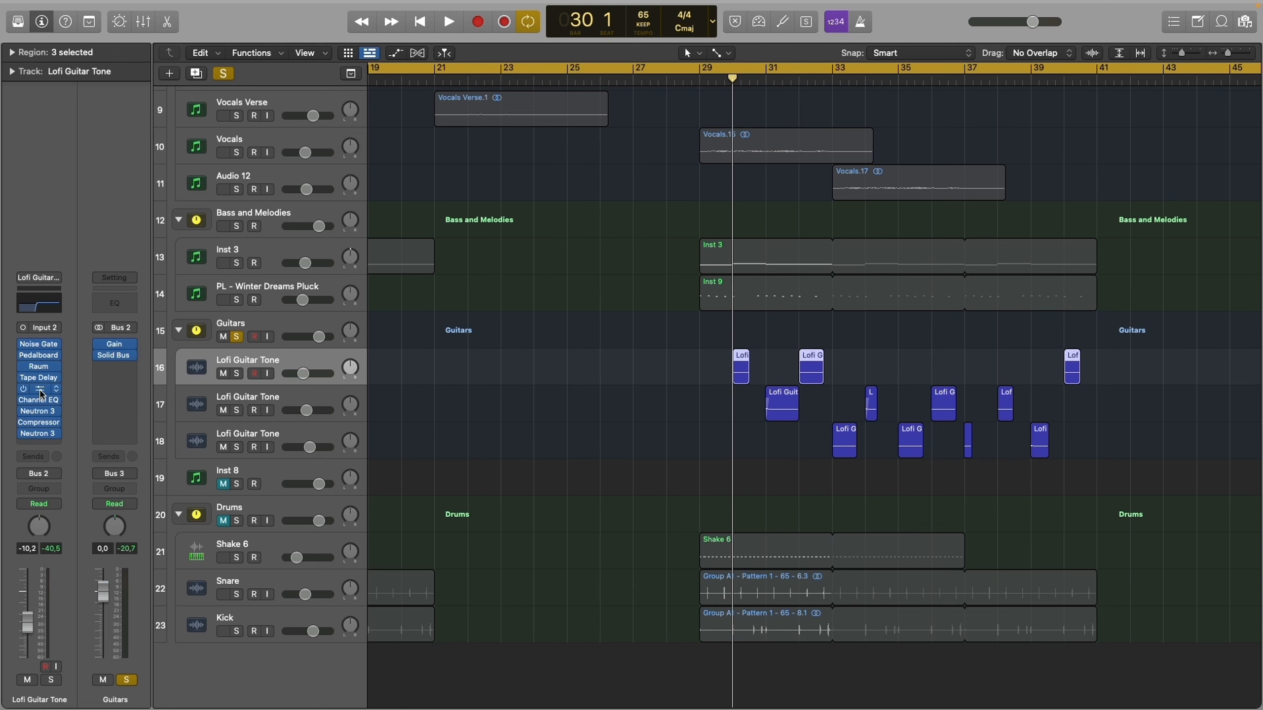
click(41, 391)
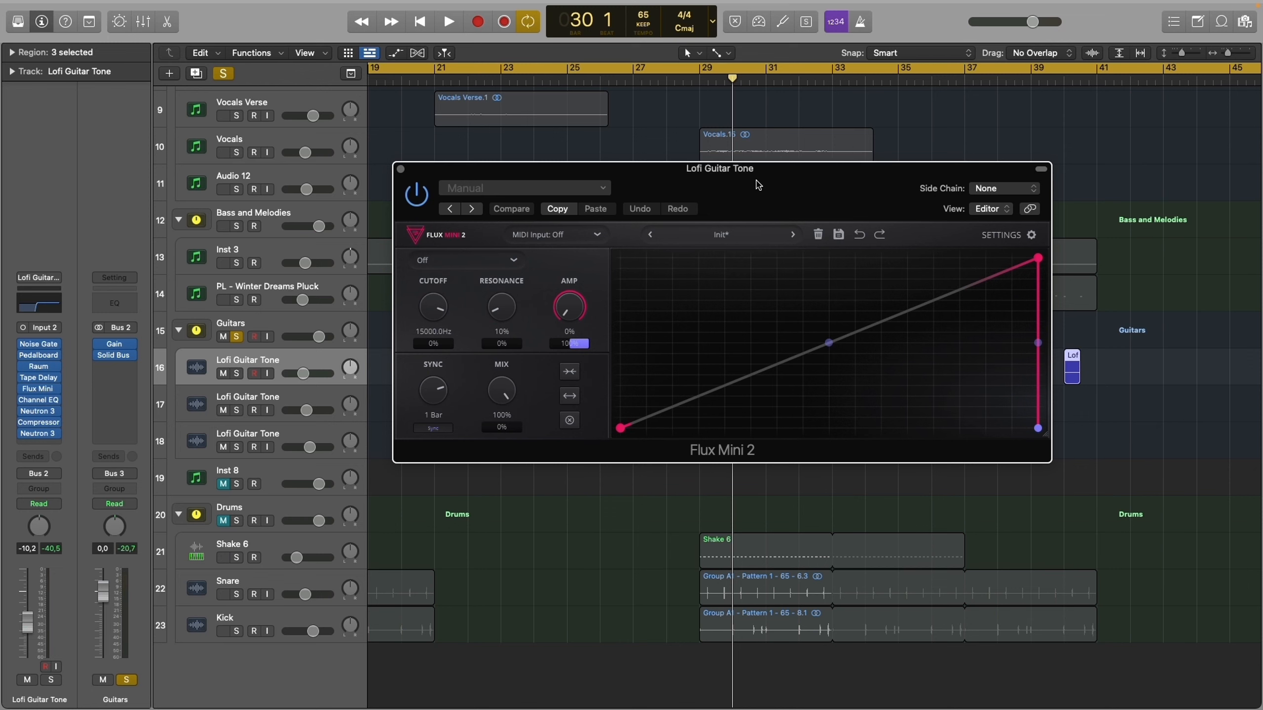
key(super+w)
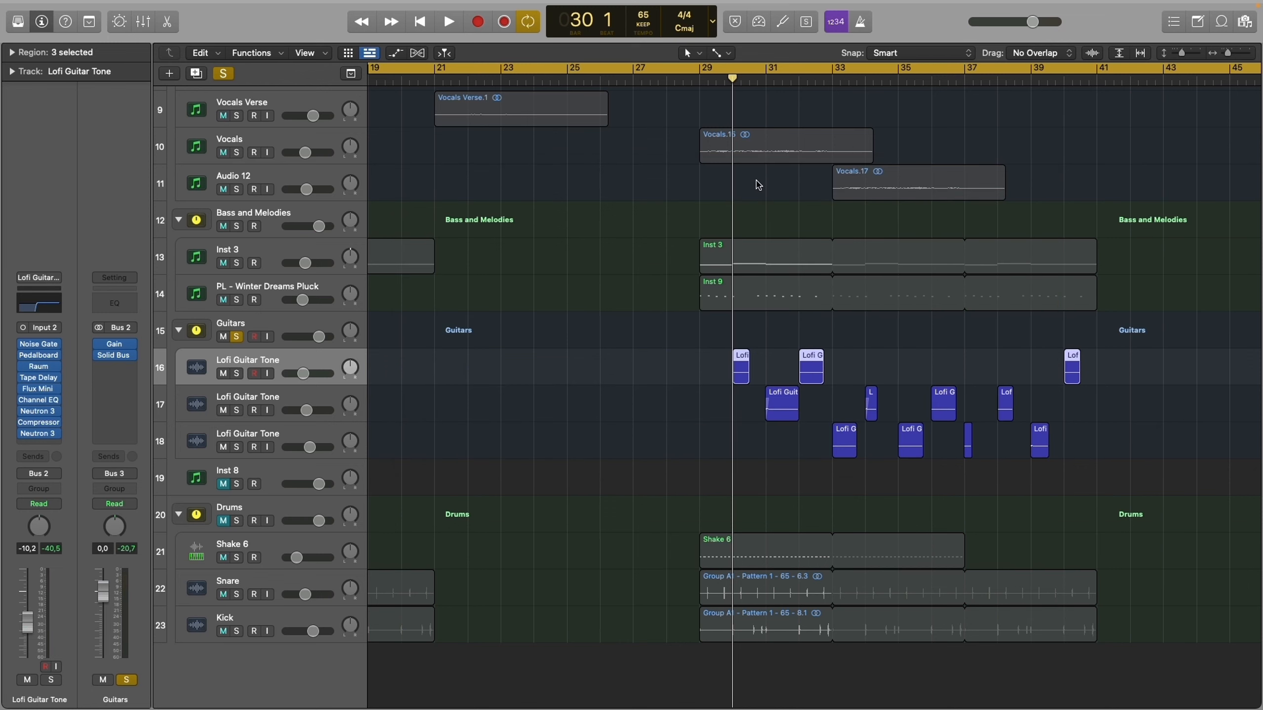
- Solo the first Lofi Guitar Tone track, compare its sound with Flux Mini active and bypassed, and clear the track's solo
key(s)
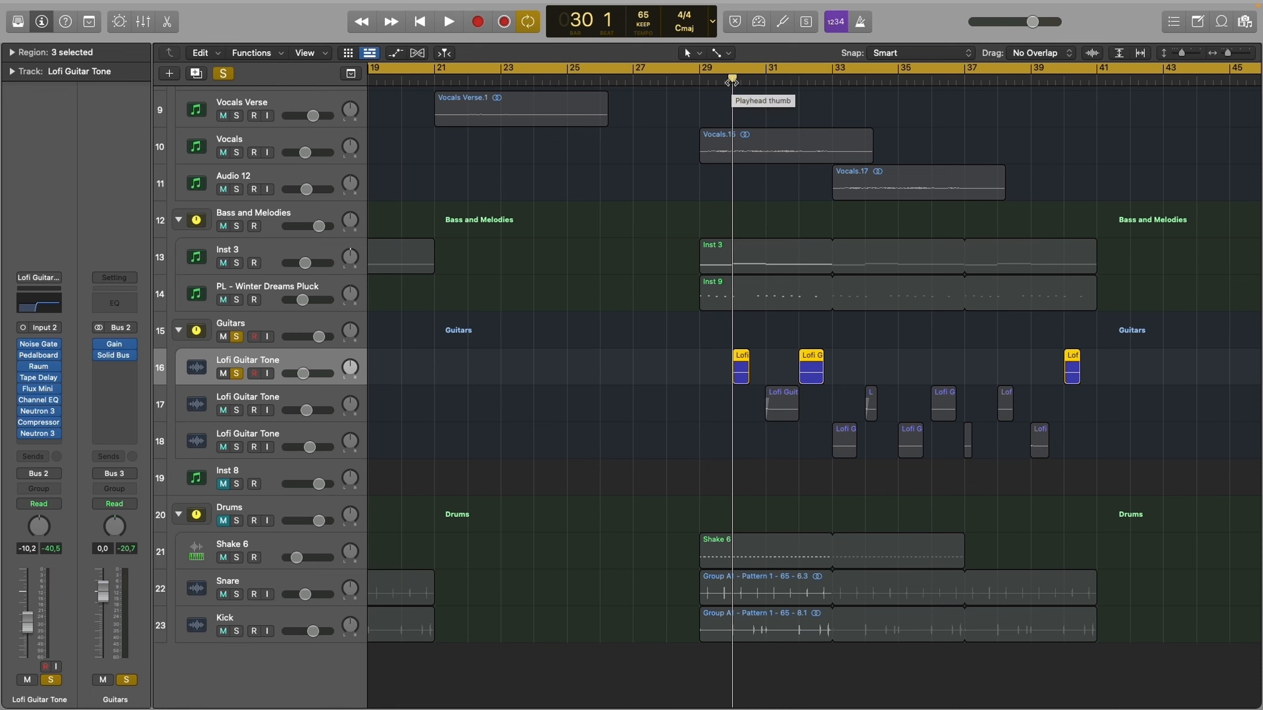
key(space)
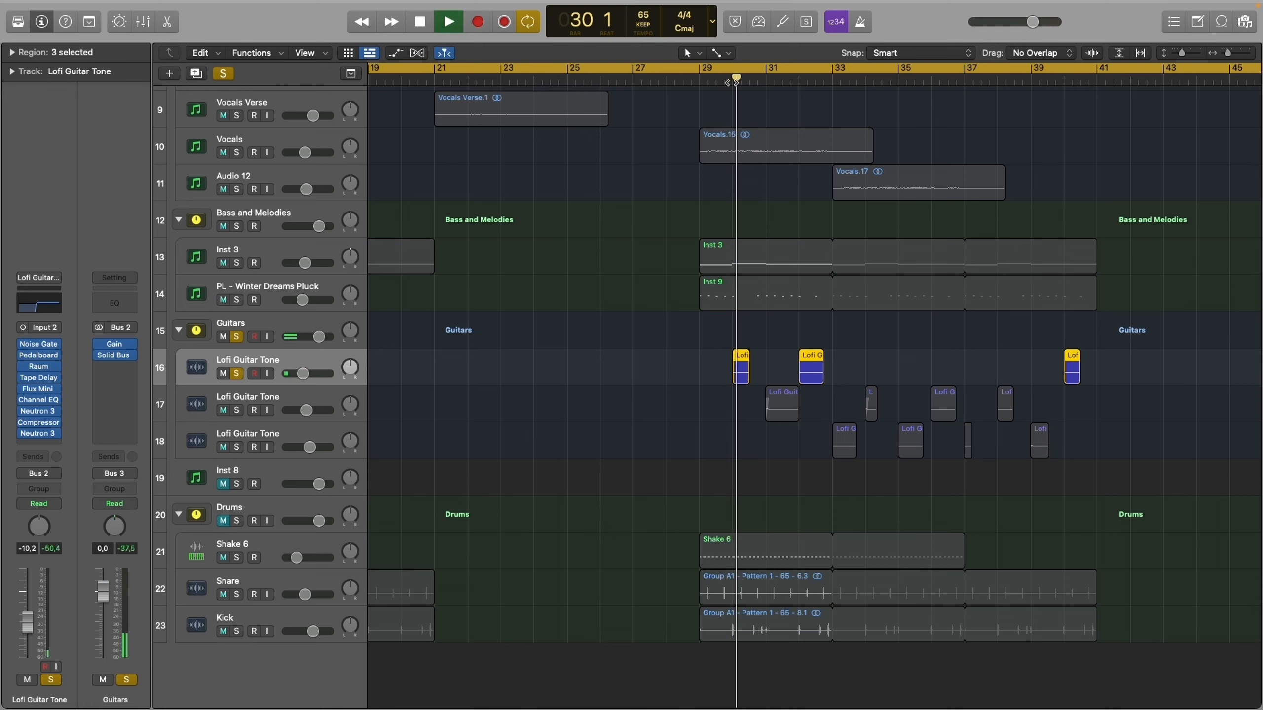
key(space)
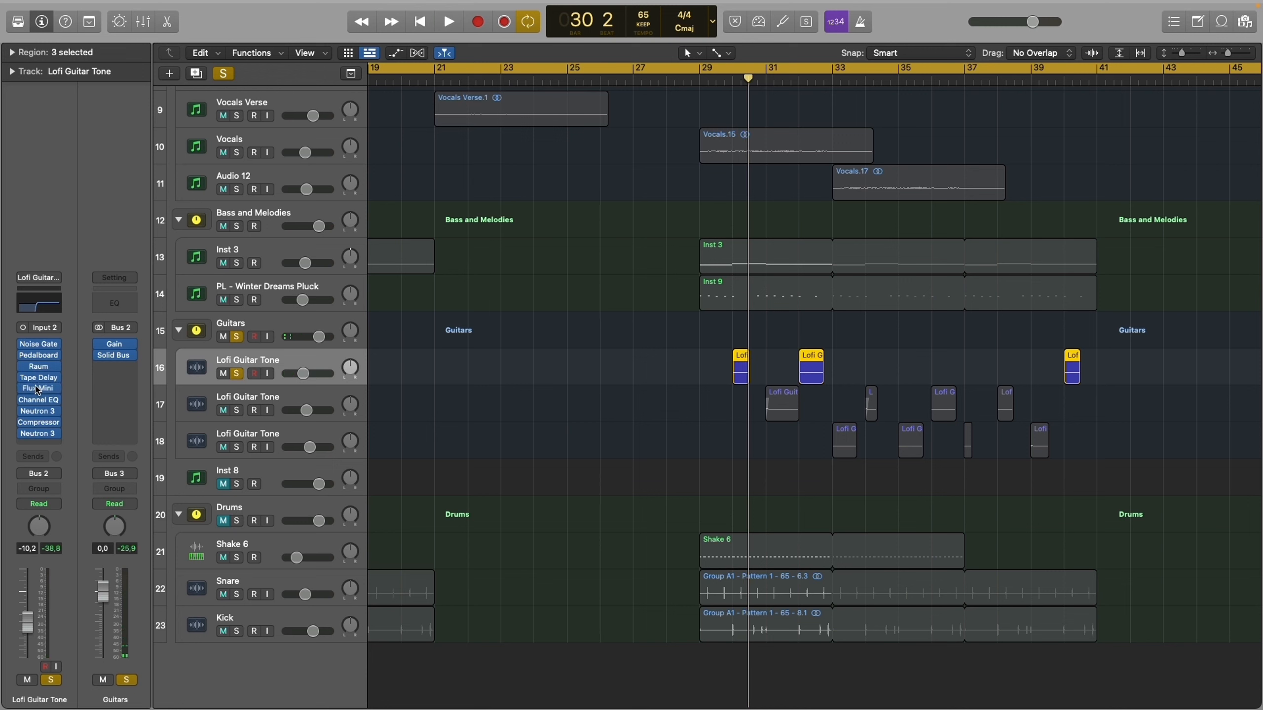
key(space)
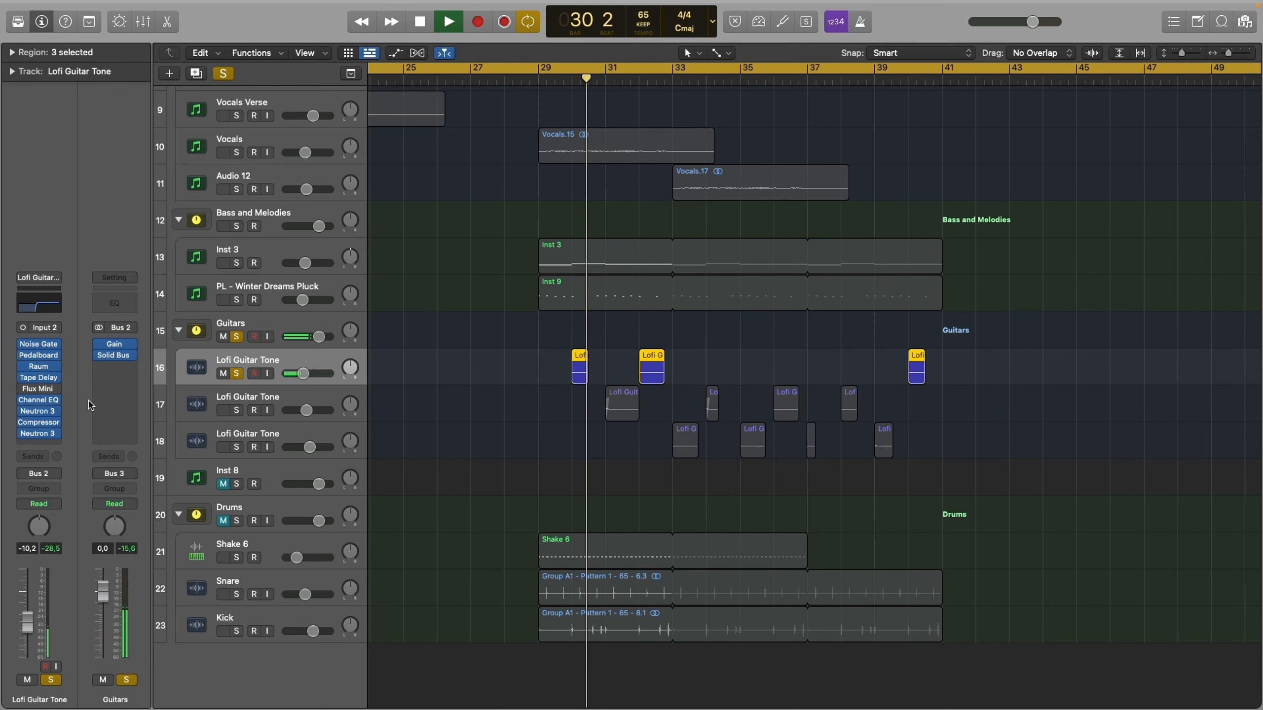
key(space)
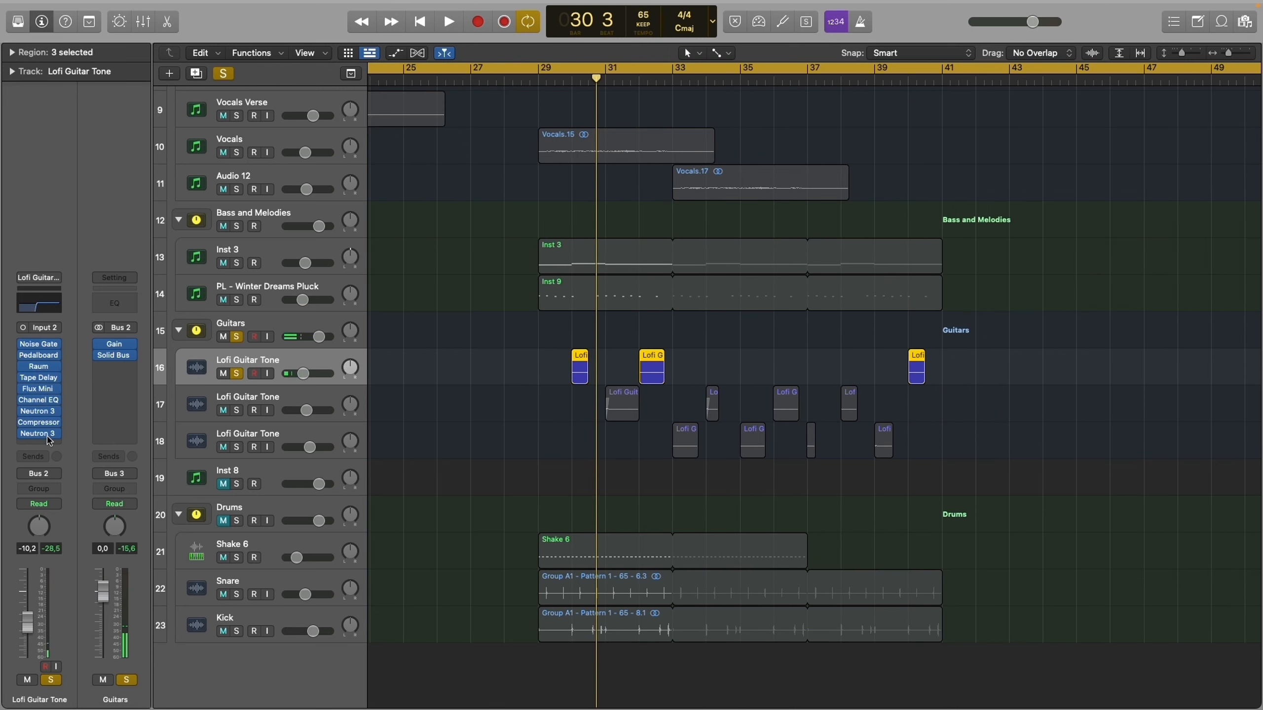
key(s)
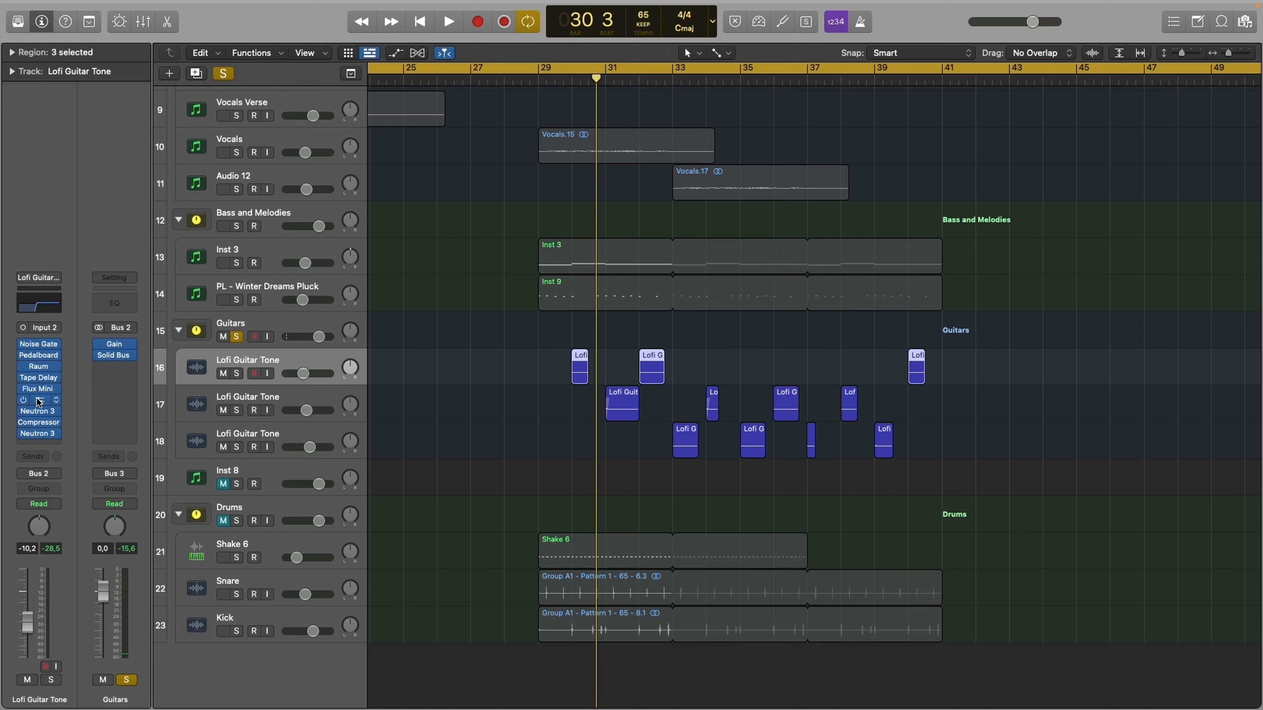
- Examine the Channel EQ, the first Neutron 3's equalizer and the Compressor on the first Lofi Guitar Tone track
click(38, 400)
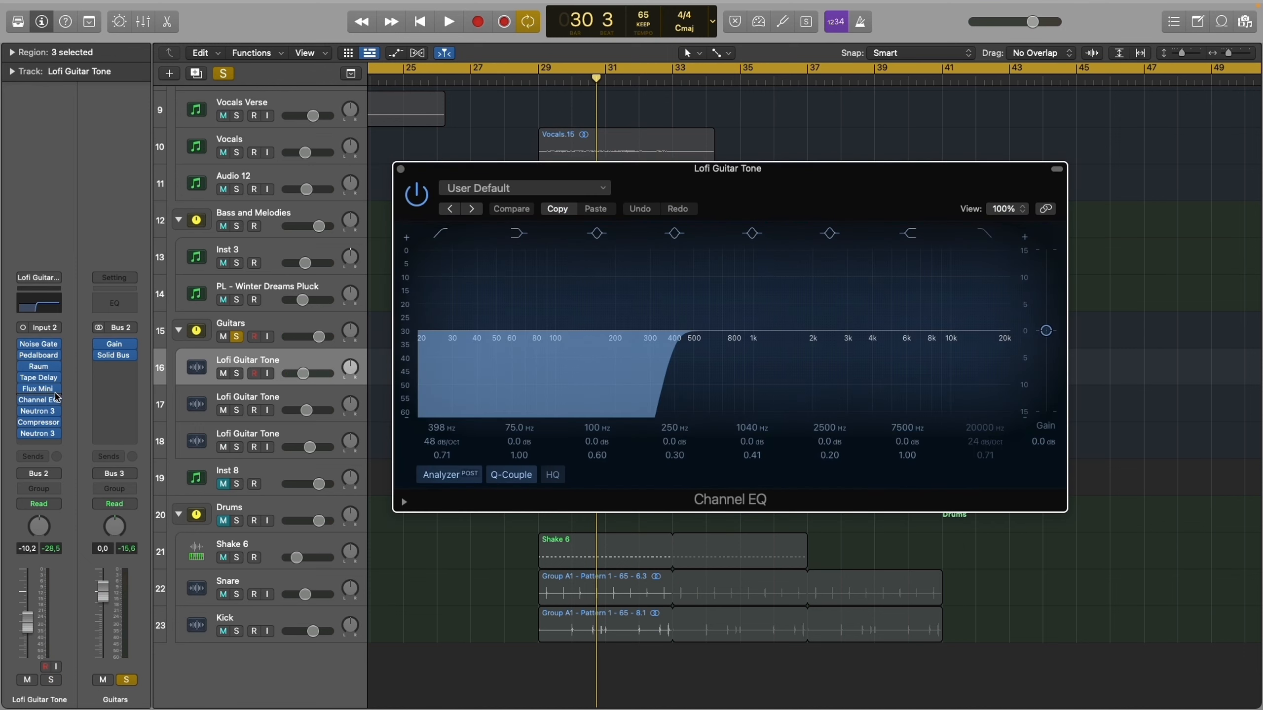
click(45, 411)
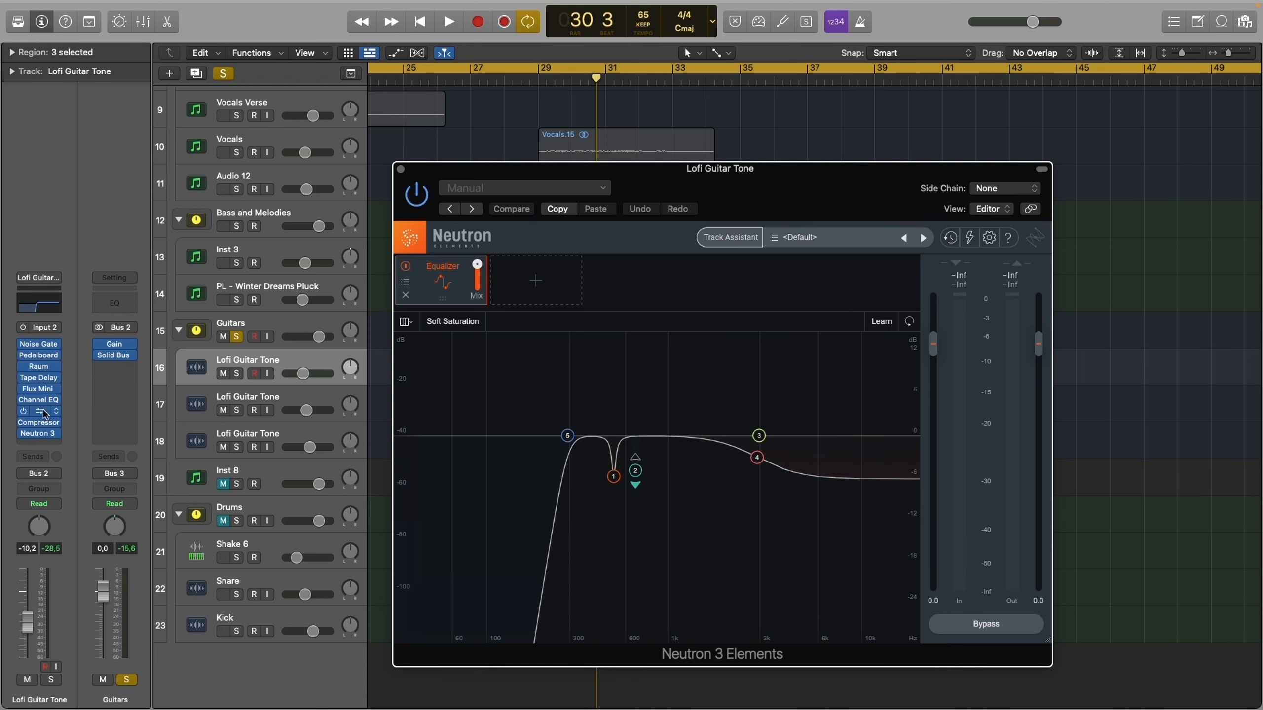
click(44, 412)
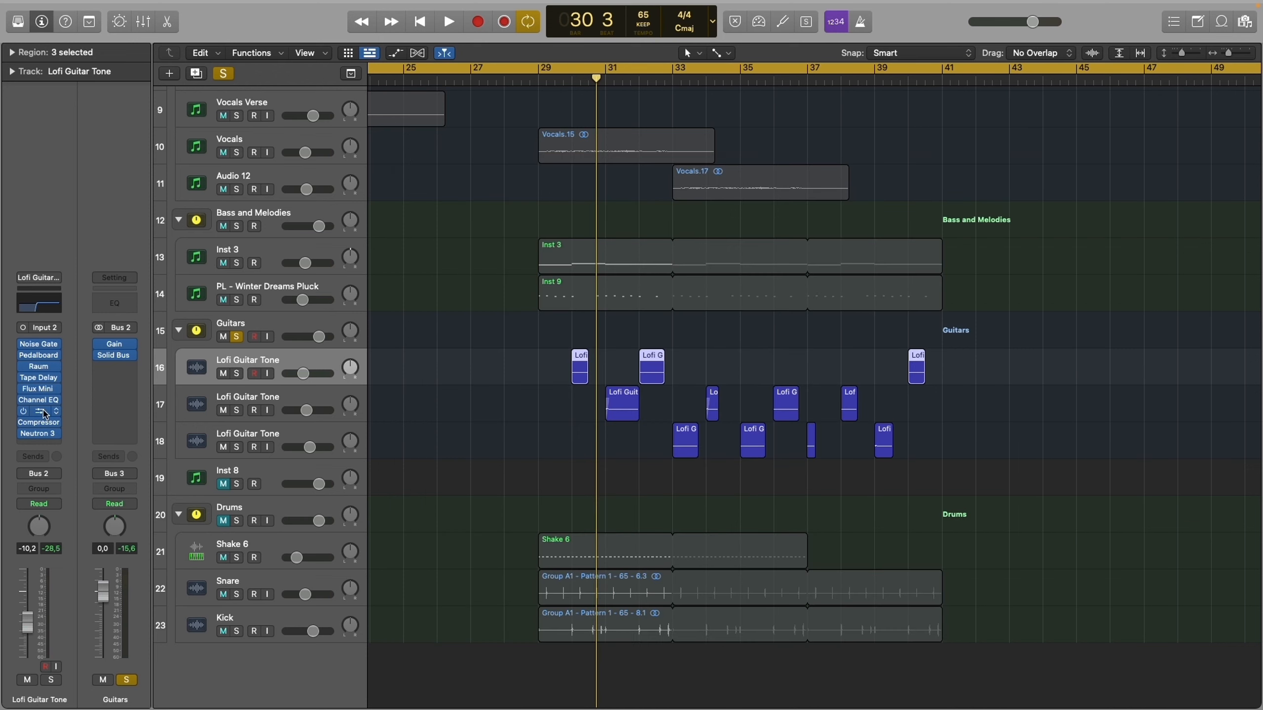
click(45, 424)
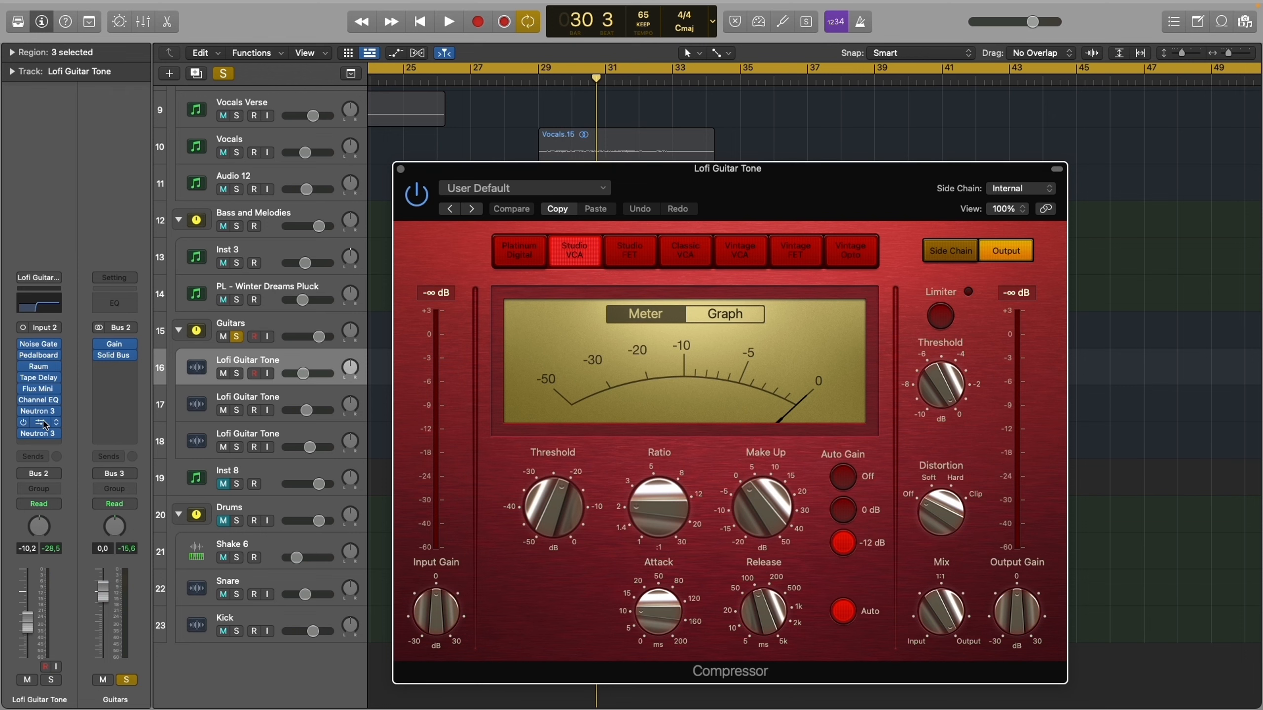
click(45, 424)
- Examine the last Neutron 3's equalizer on the Lofi Guitar Tone track, adding a trial cut at 723 Hz and deleting it
click(42, 434)
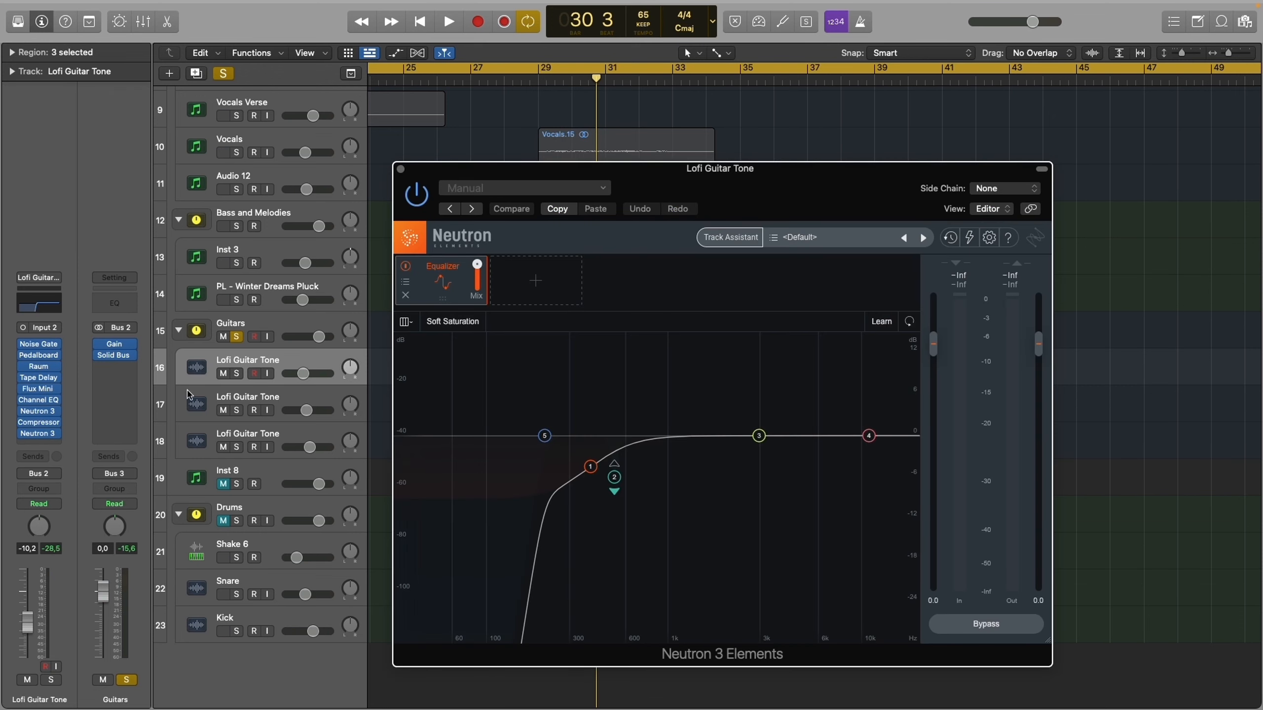
drag(676, 438, 641, 466)
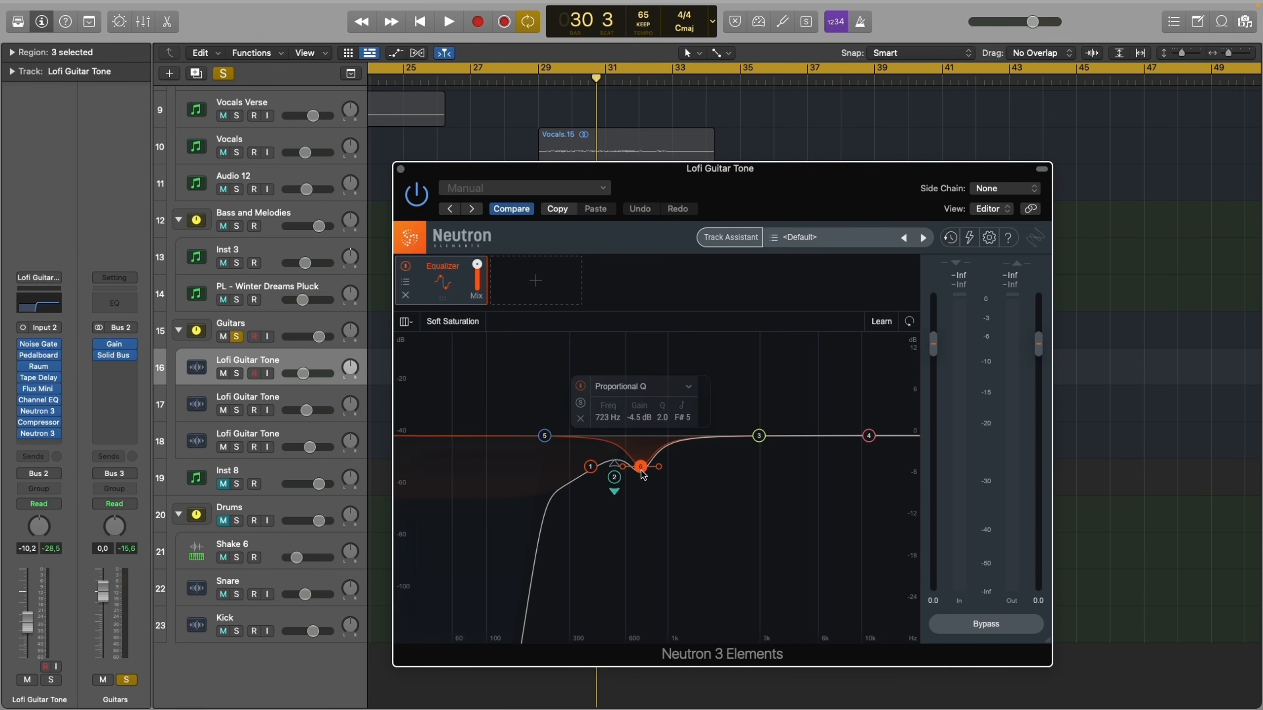
click(578, 419)
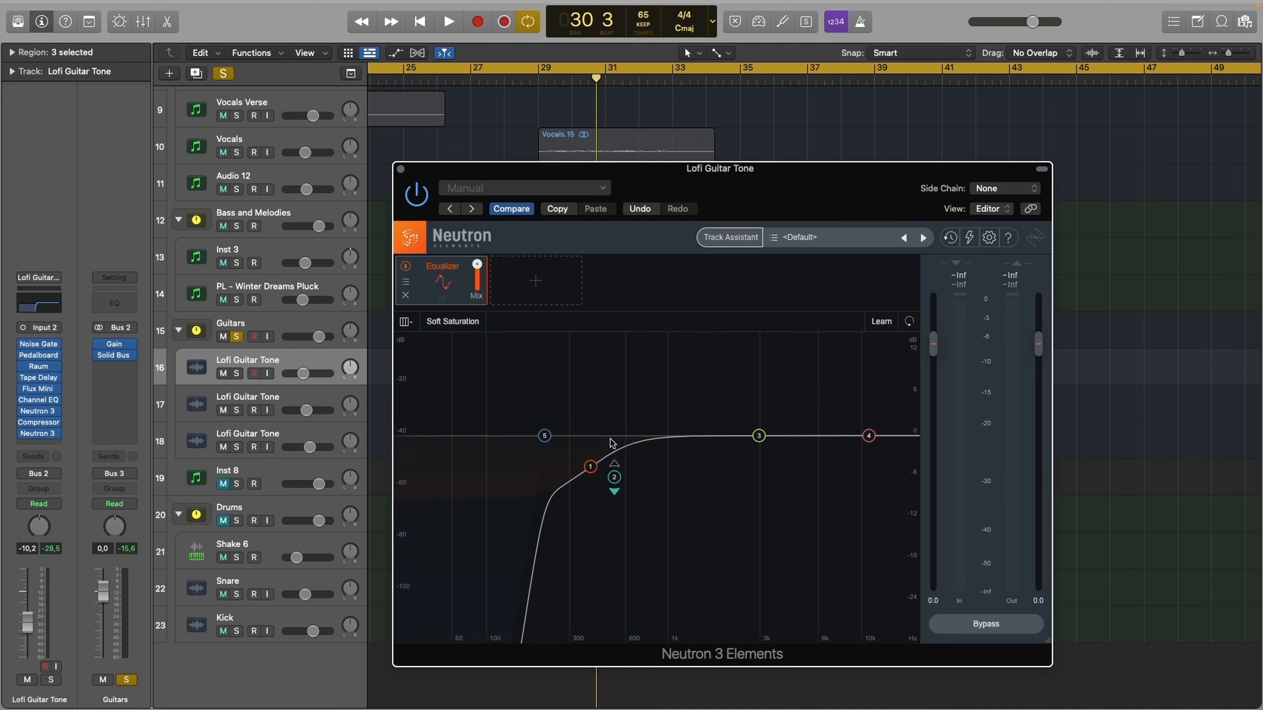
drag(681, 507, 552, 432)
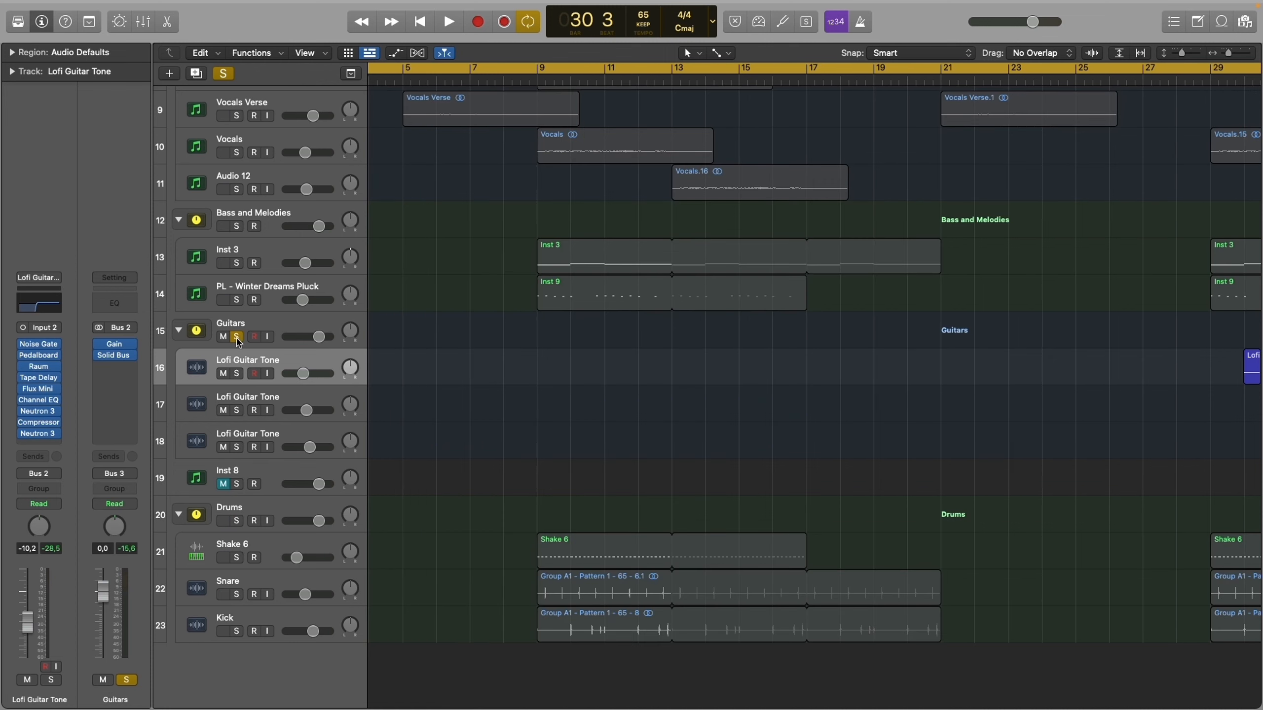
- Solo the Drums stack in place of the Guitars stack, and play the song's drum section to listen to it
click(238, 521)
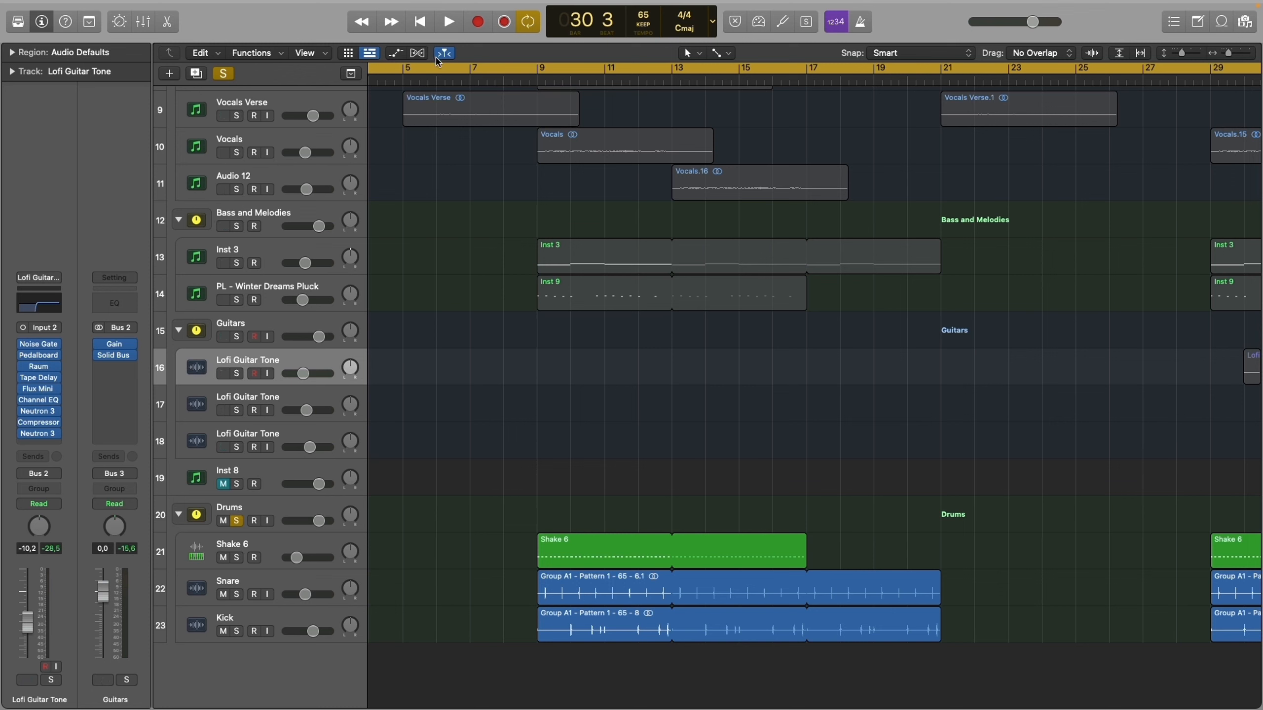
drag(443, 74, 715, 82)
click(239, 530)
key(space)
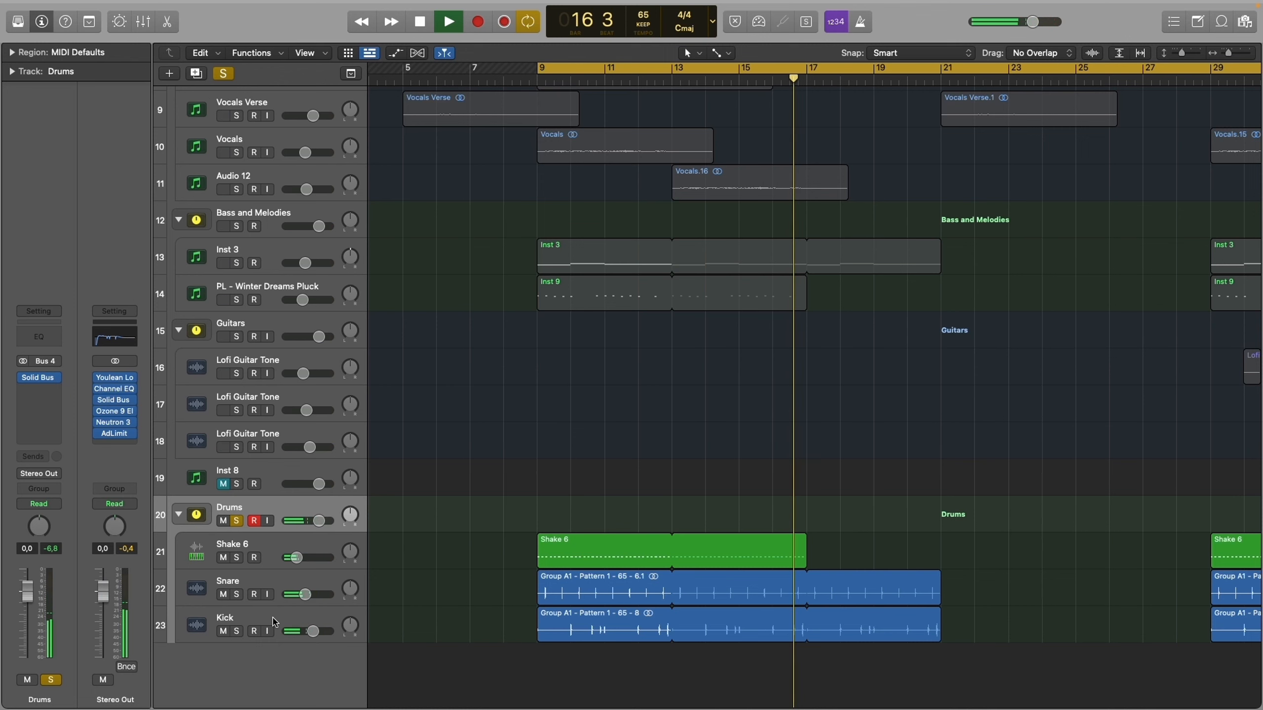
key(space)
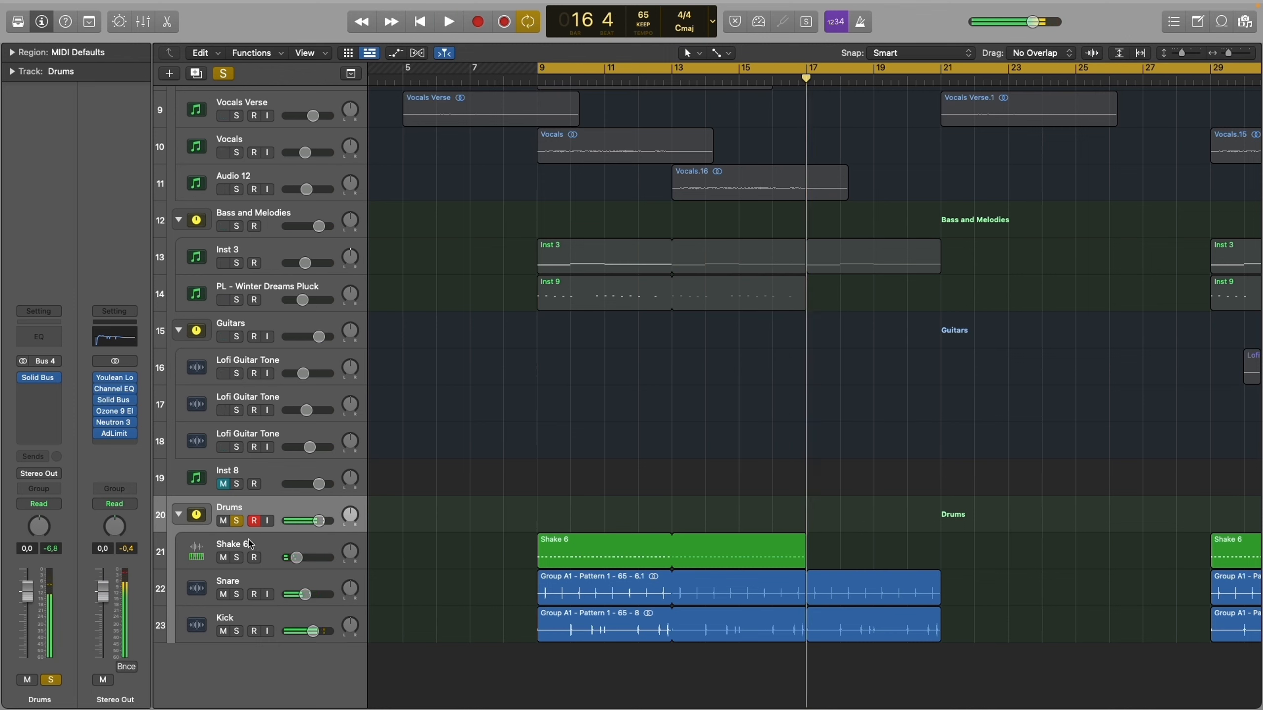
- Solo the Shake 6 track and examine its Quick Sampler, Neutron 3 equalizer and Compressor settings, closing each plug-in
click(250, 544)
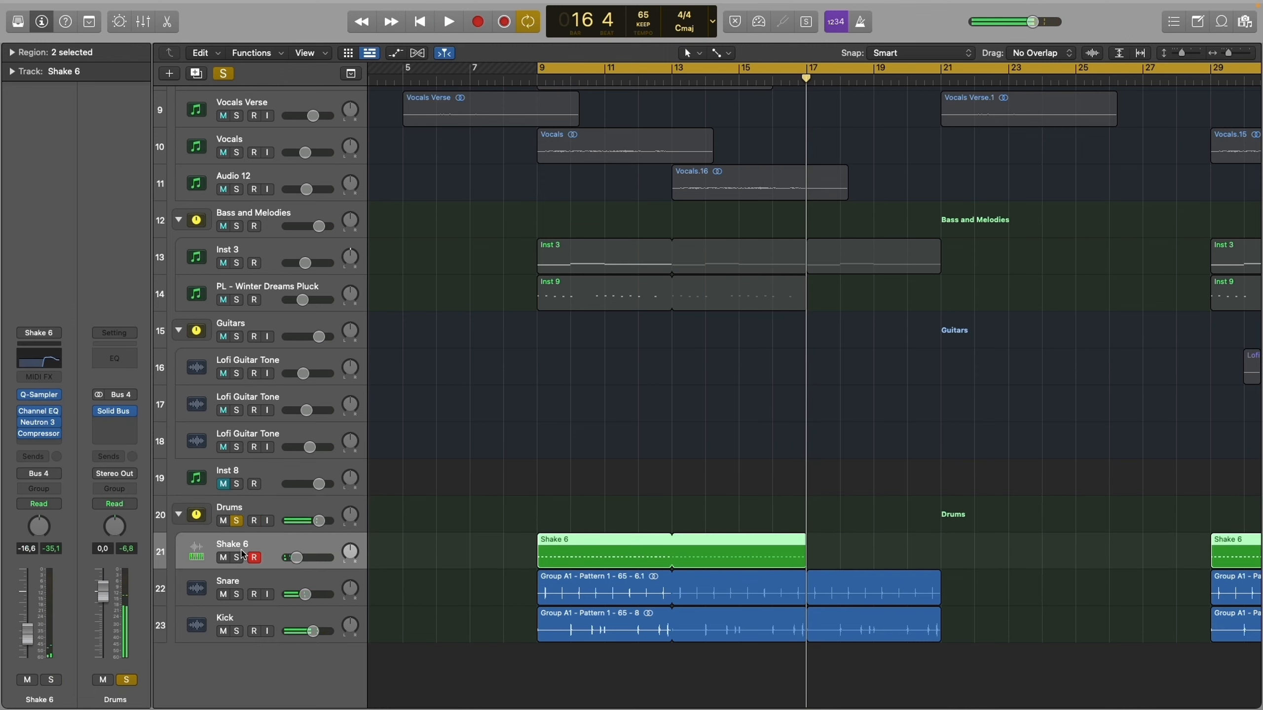
click(40, 395)
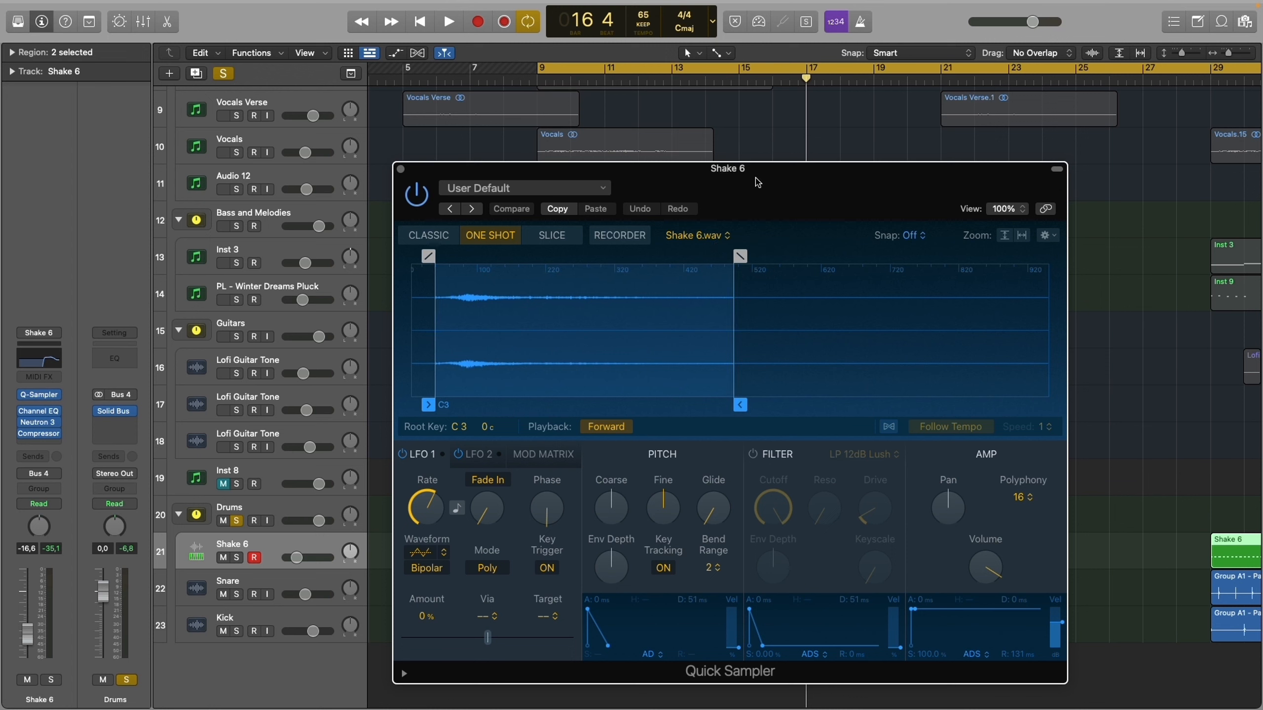
key(super+w)
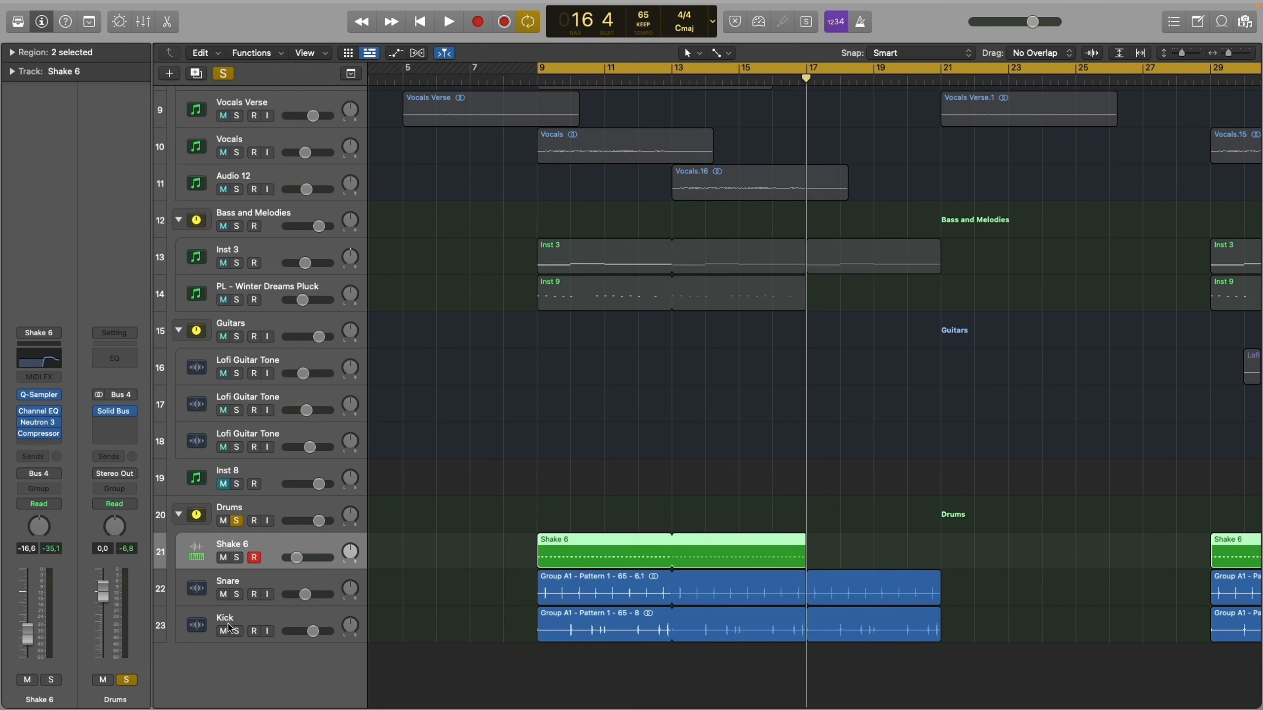
click(39, 422)
key(s)
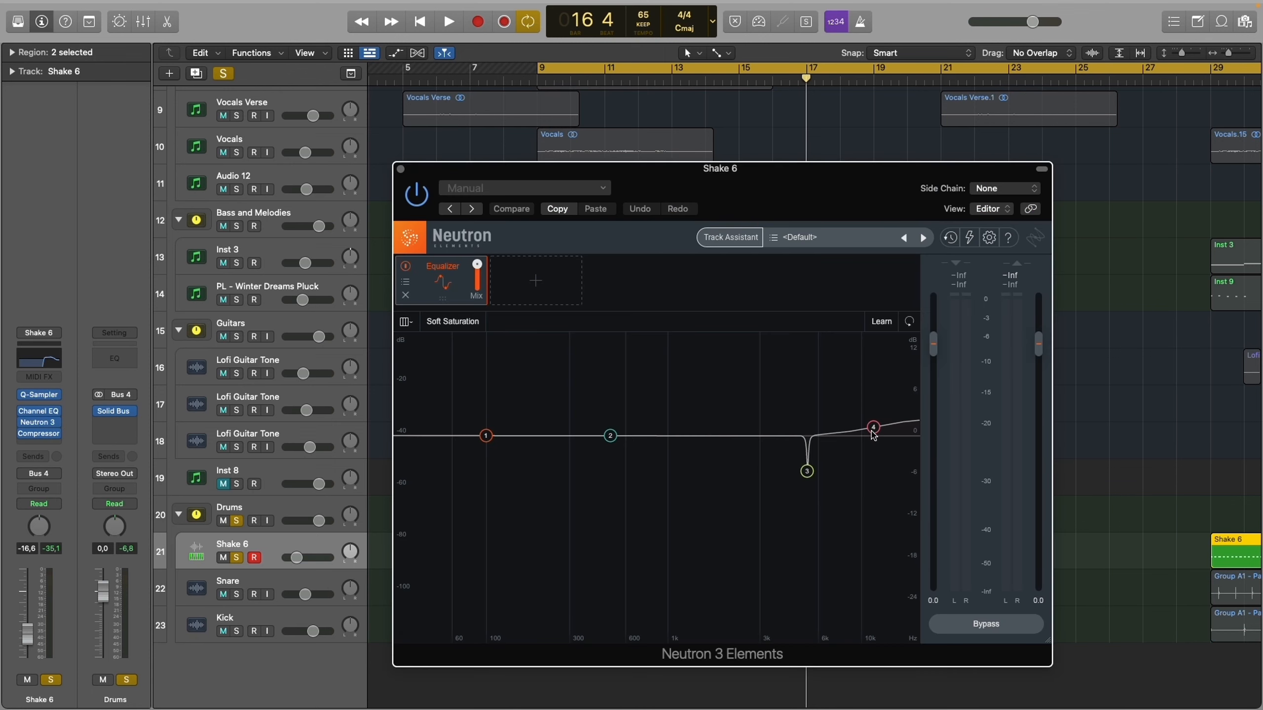
drag(883, 495, 780, 335)
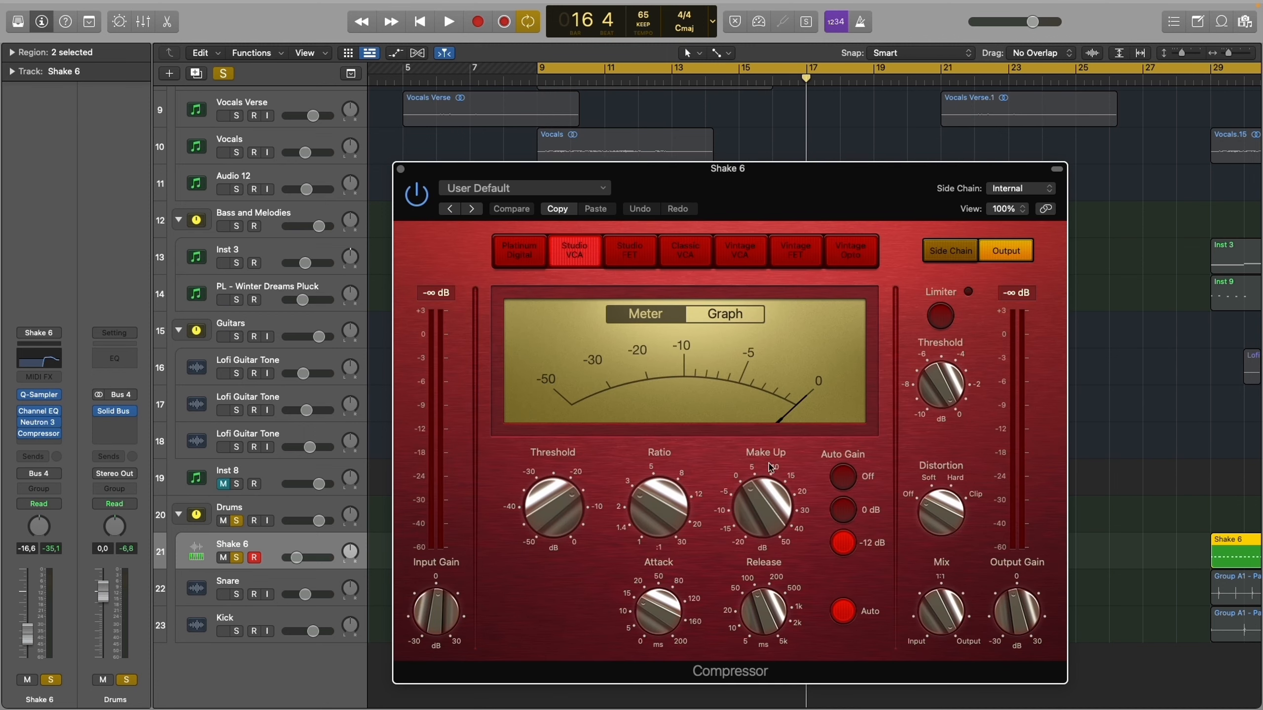
key(super+w)
- Solo the Snare track and examine its Channel EQ, Compressor, Neutron 3 equalizer and Bus 3 send
click(234, 579)
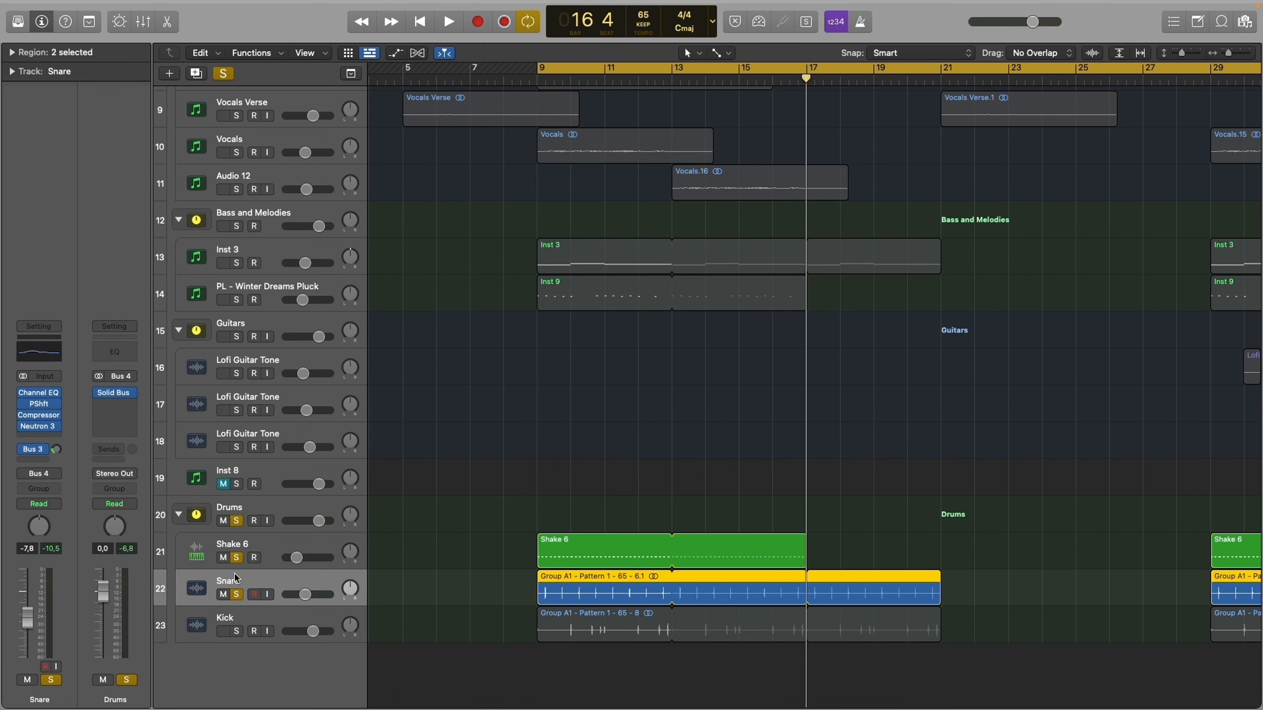
click(38, 393)
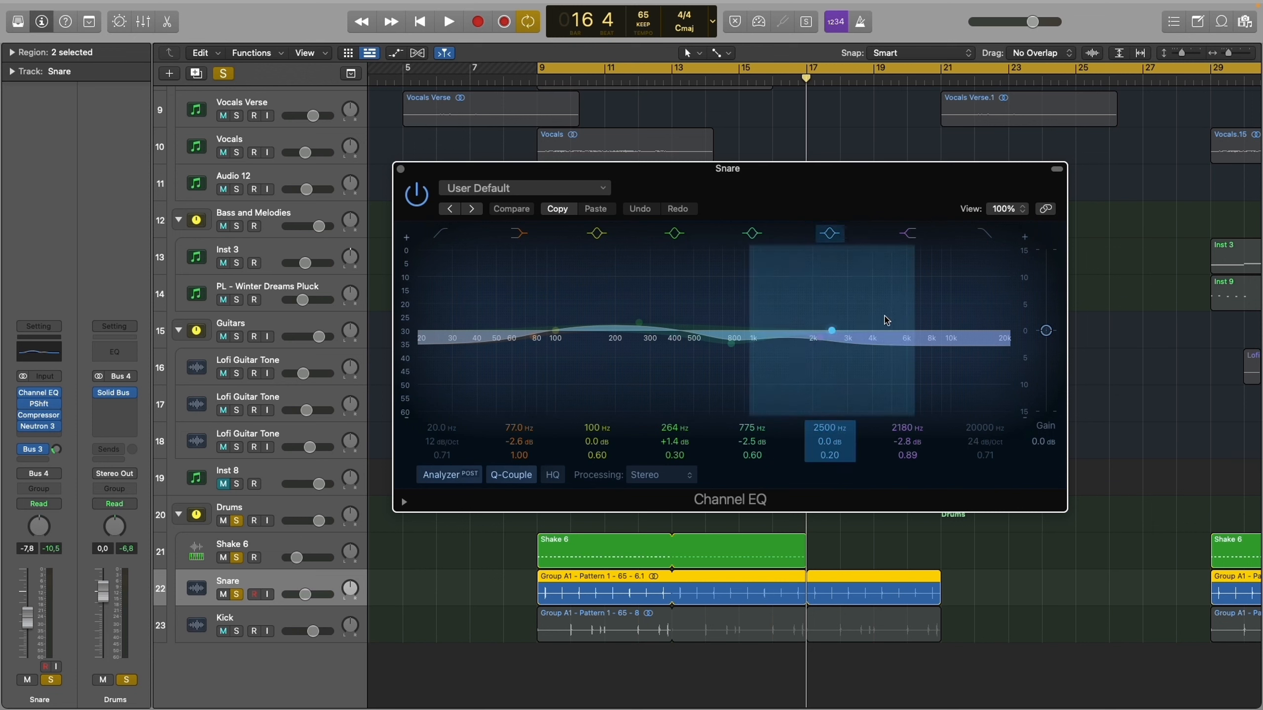
click(40, 415)
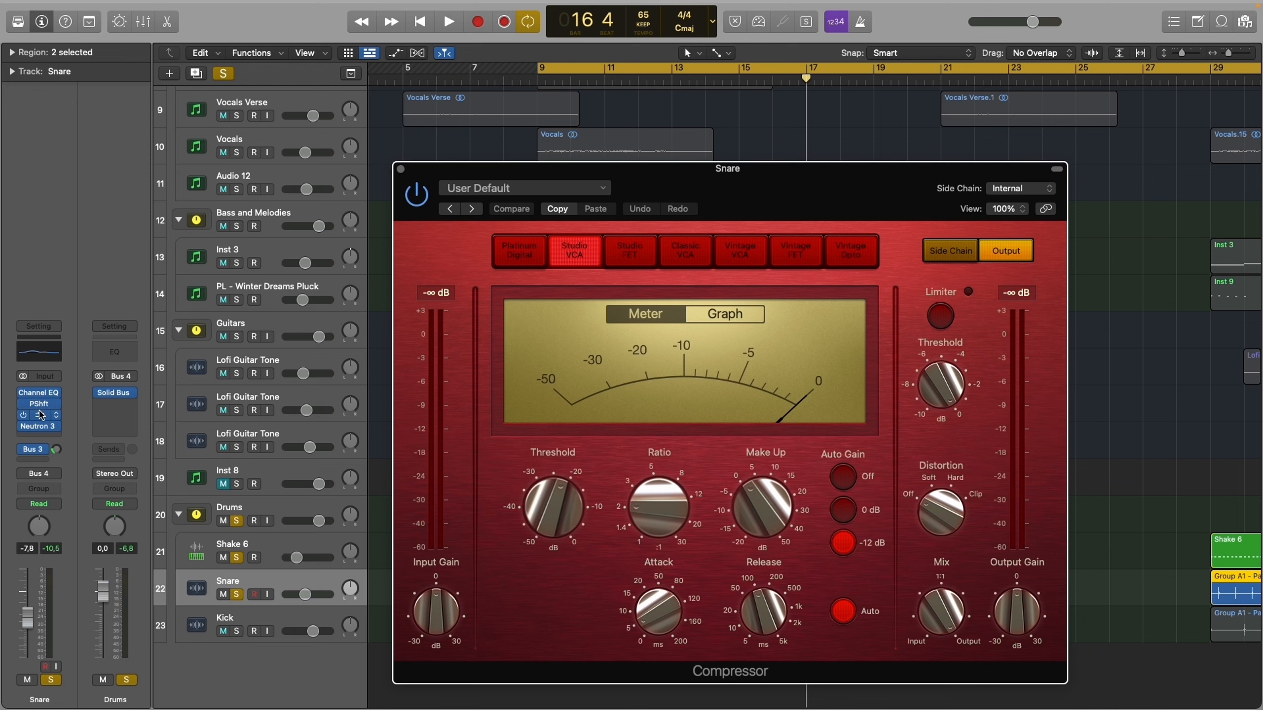
click(40, 415)
click(44, 429)
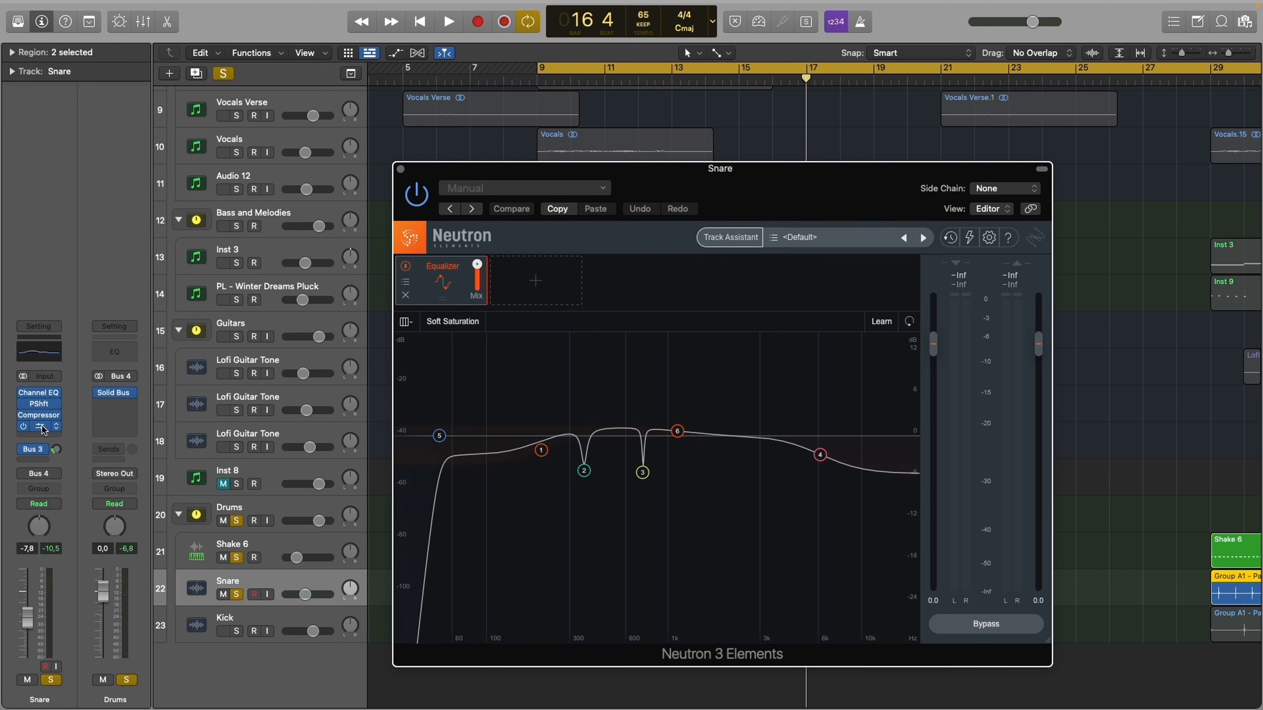
click(43, 430)
click(58, 450)
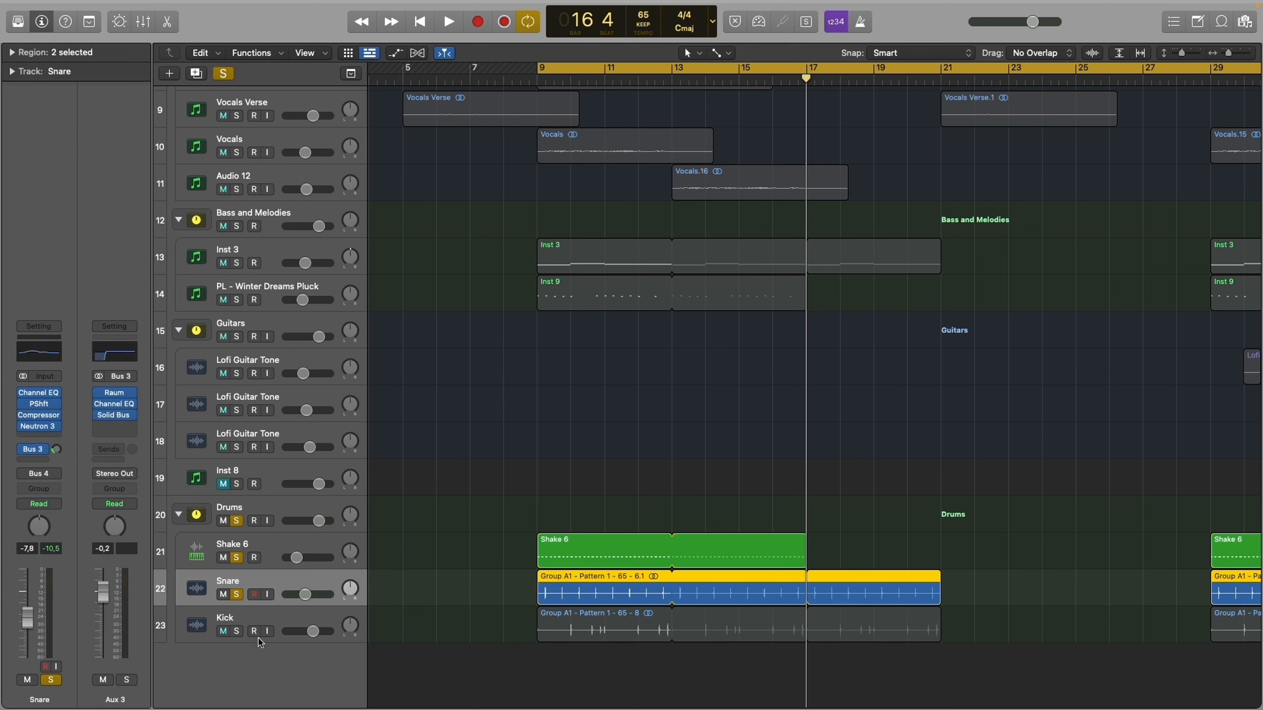
- Solo the Kick track and examine its Channel EQ, Compressor and Neutron 3 equalizer settings
click(242, 619)
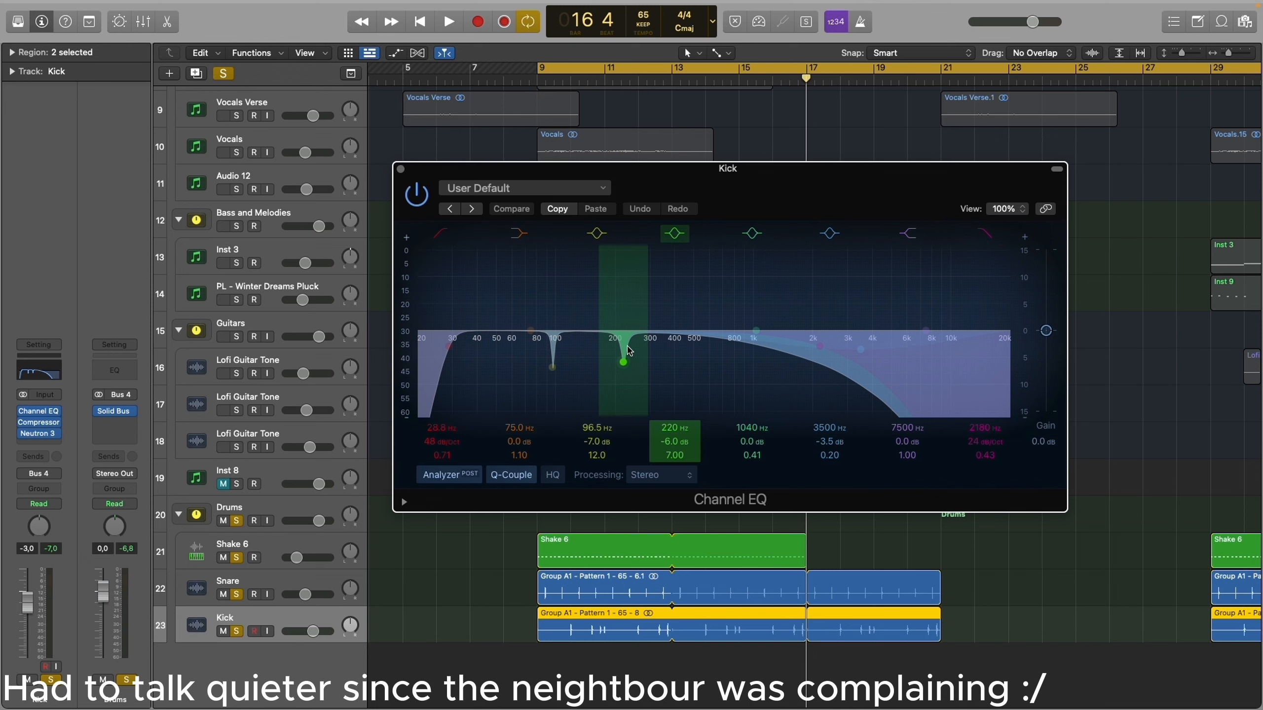
click(39, 422)
click(38, 423)
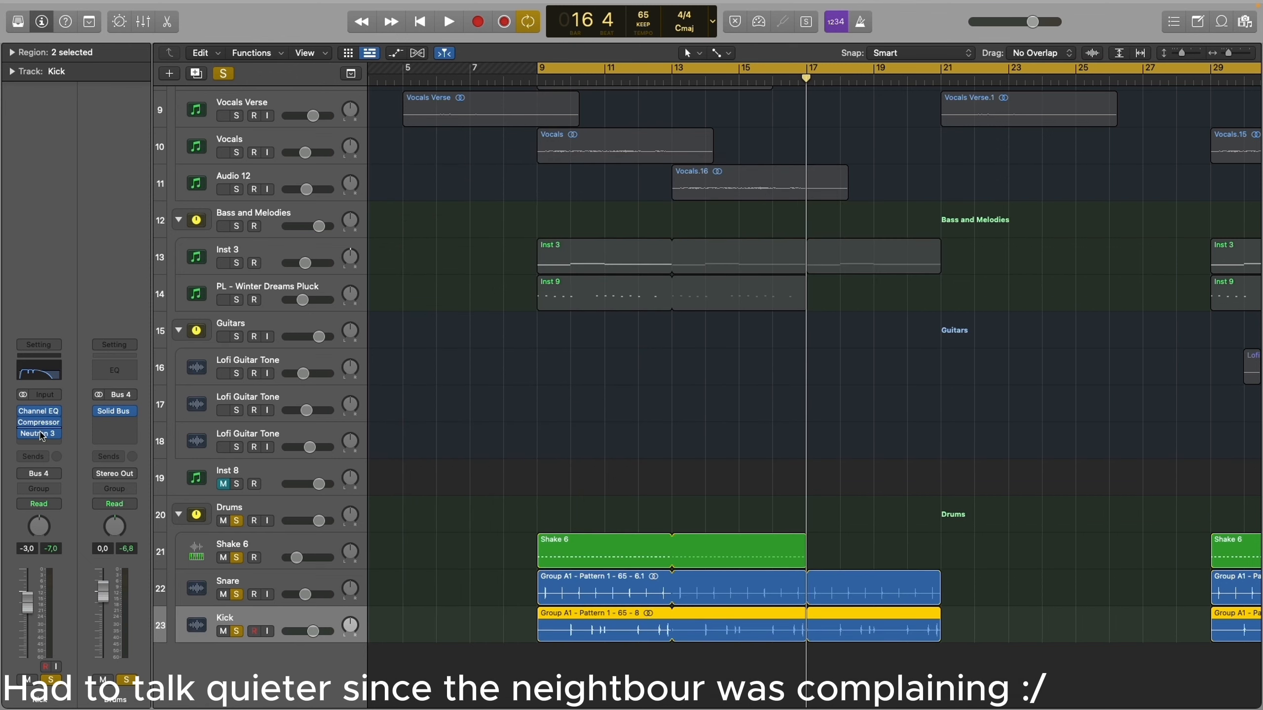
click(43, 425)
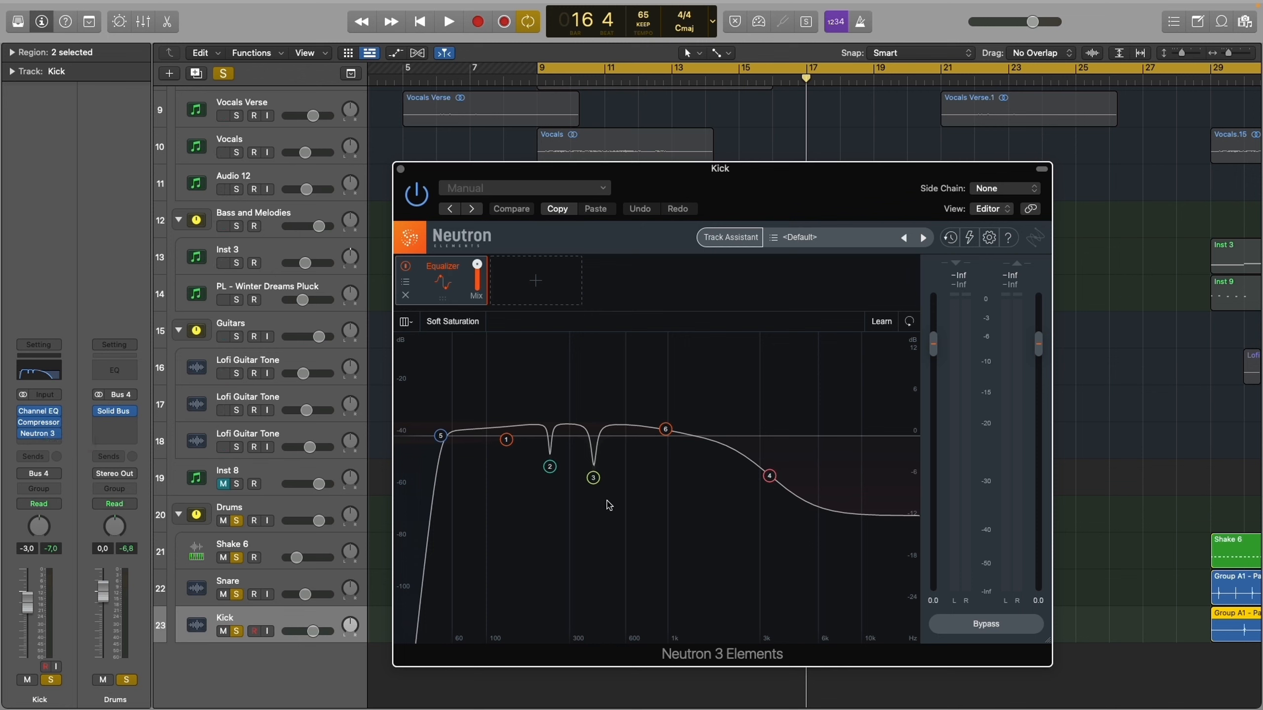
drag(610, 500, 532, 465)
click(555, 490)
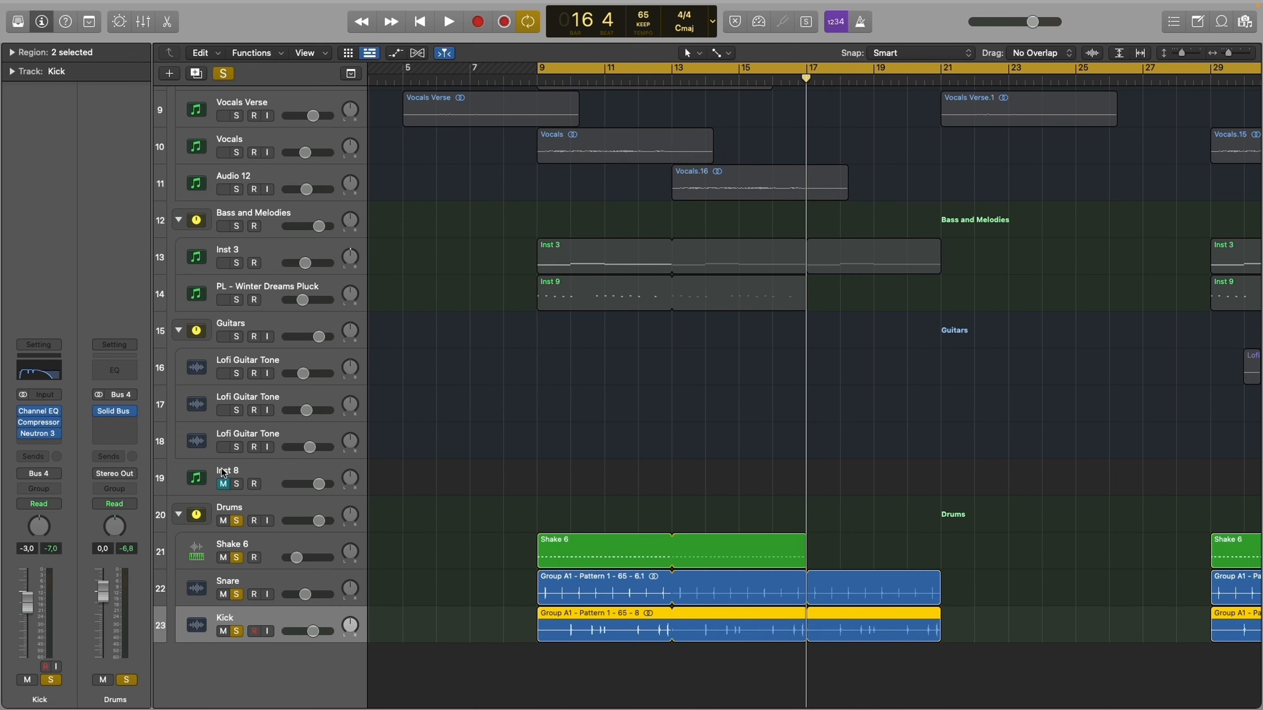
- Select the Keys stack and examine the Youlean Loudness Meter and Channel EQ on the Stereo Out, closing each plug-in
scroll(257, 228, up, 10)
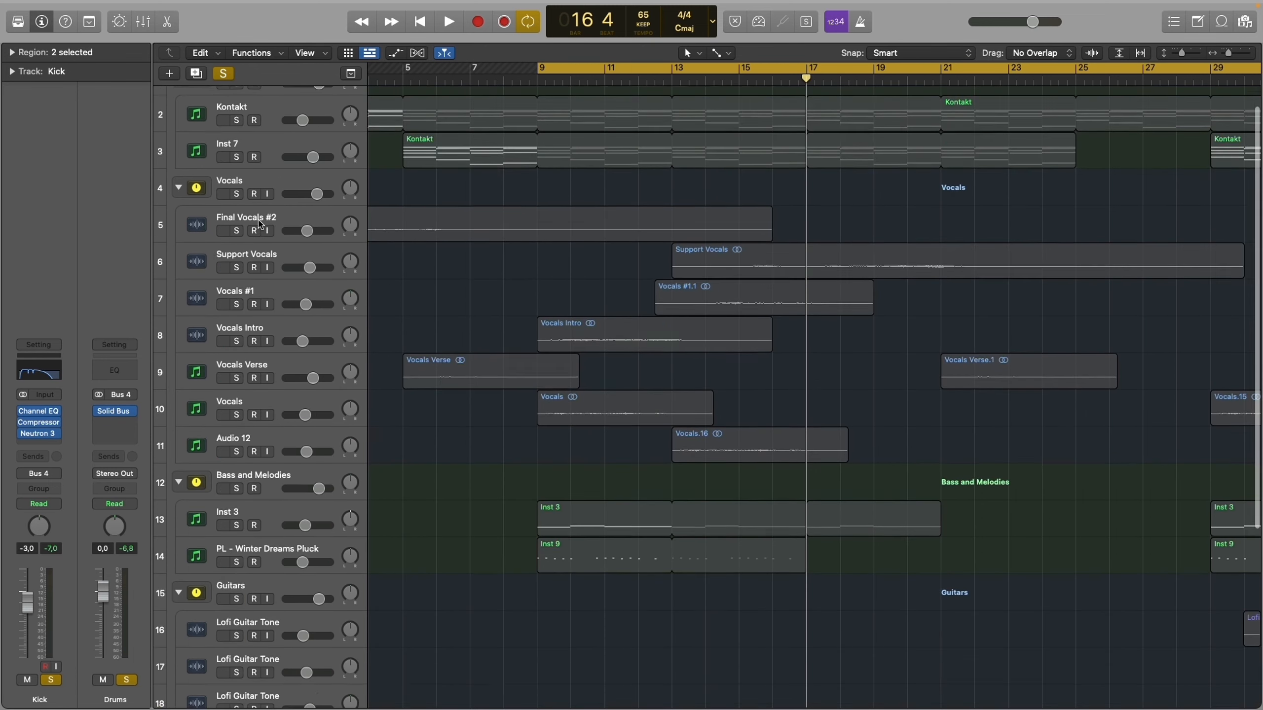
click(257, 103)
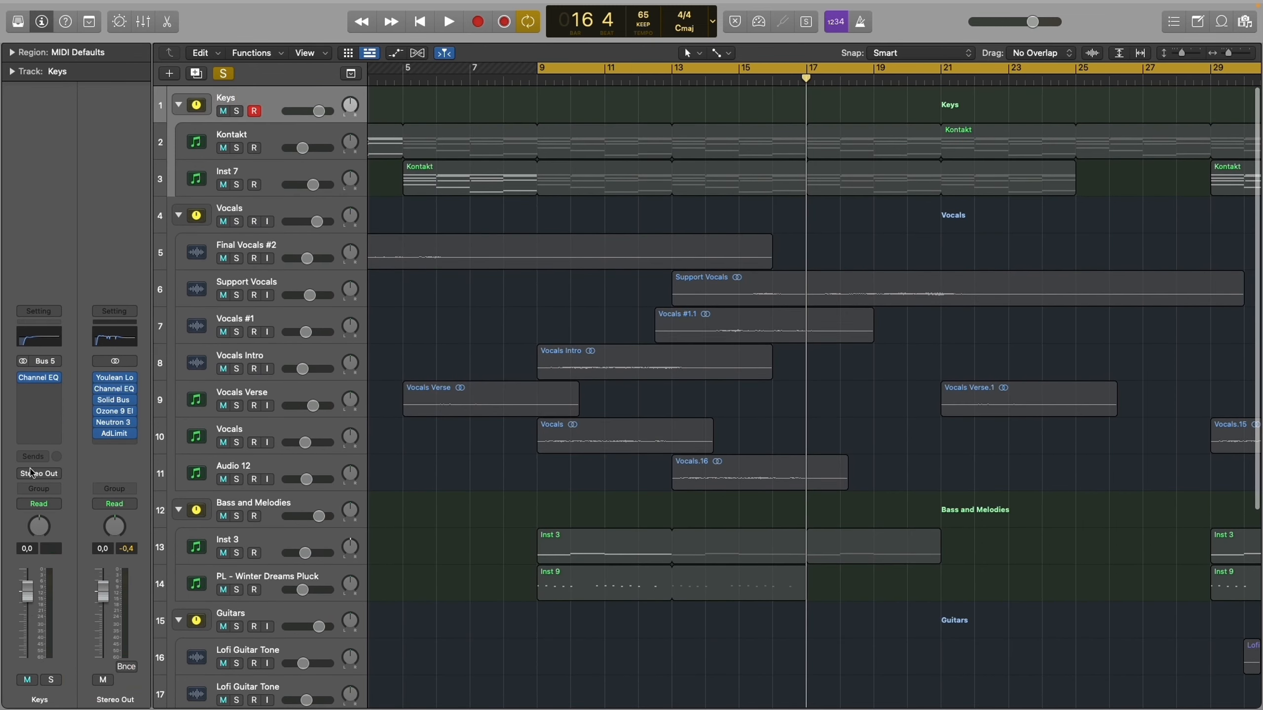
click(116, 380)
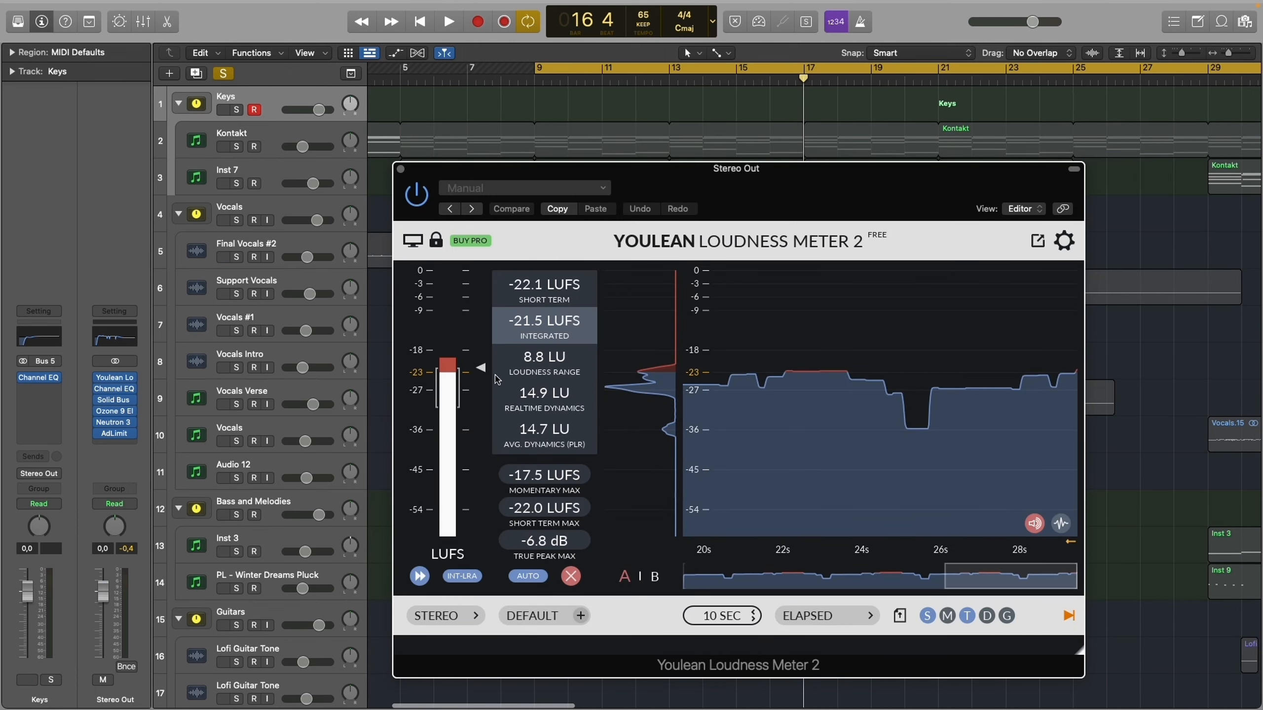
key(super+w)
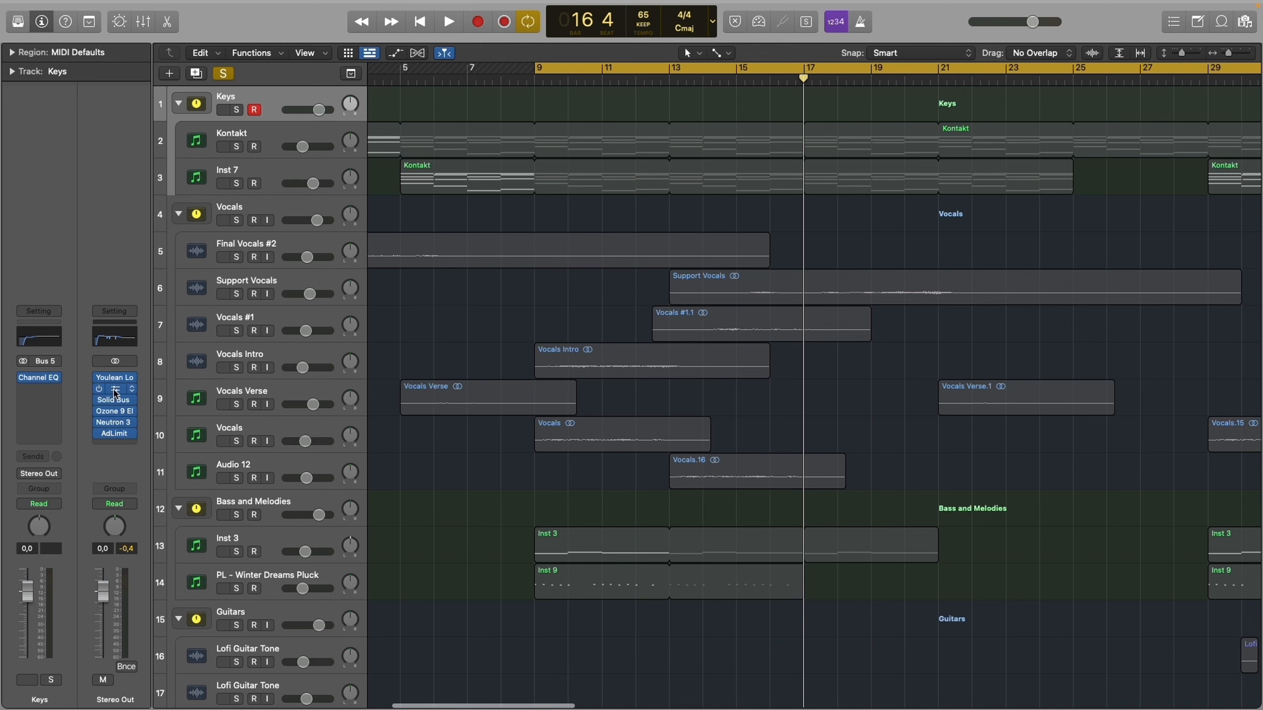
click(115, 392)
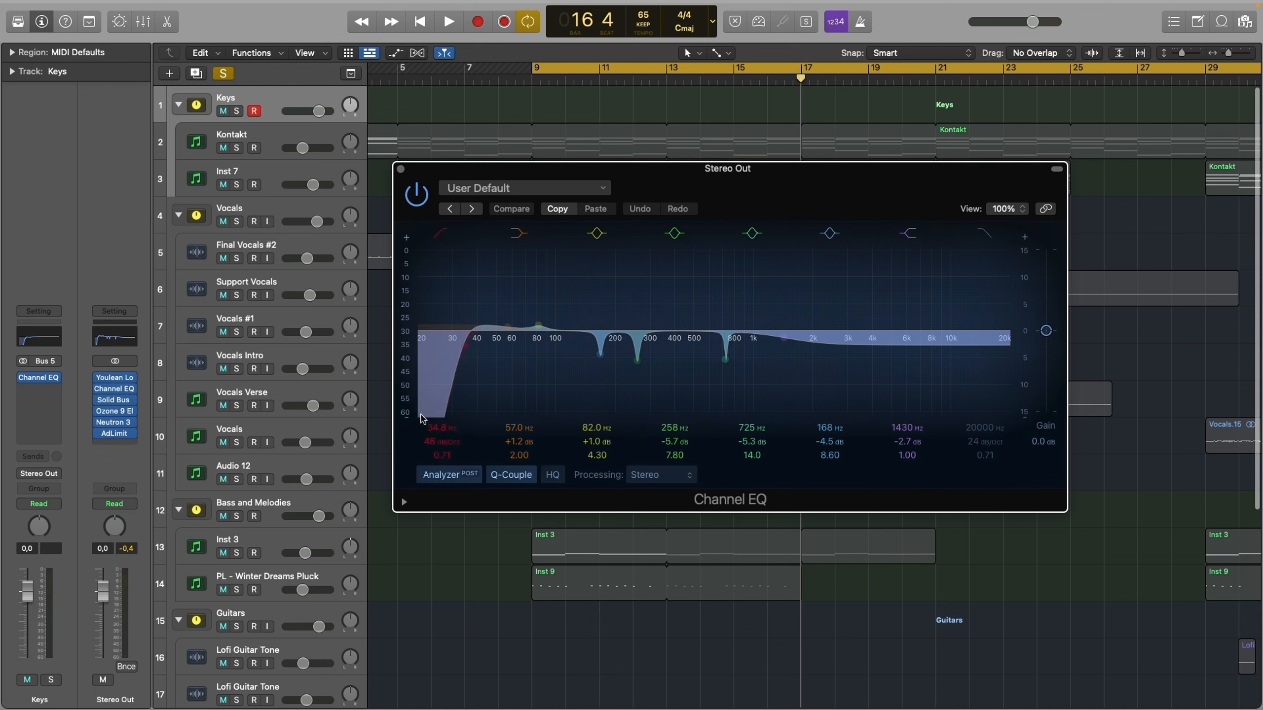
key(super+w)
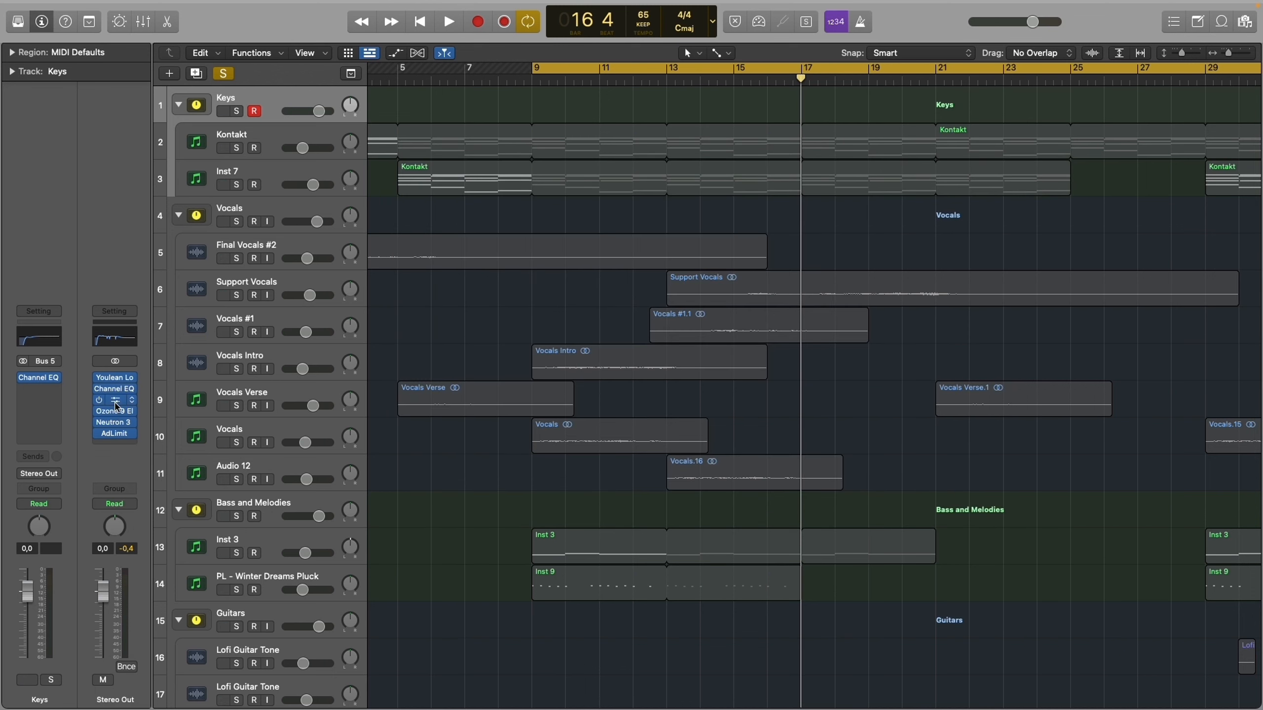
- Examine the Solid Bus Comp, Ozone 9 Elements, Neutron 3 equalizer and Adaptive Limiter settings on the Stereo Out
click(116, 403)
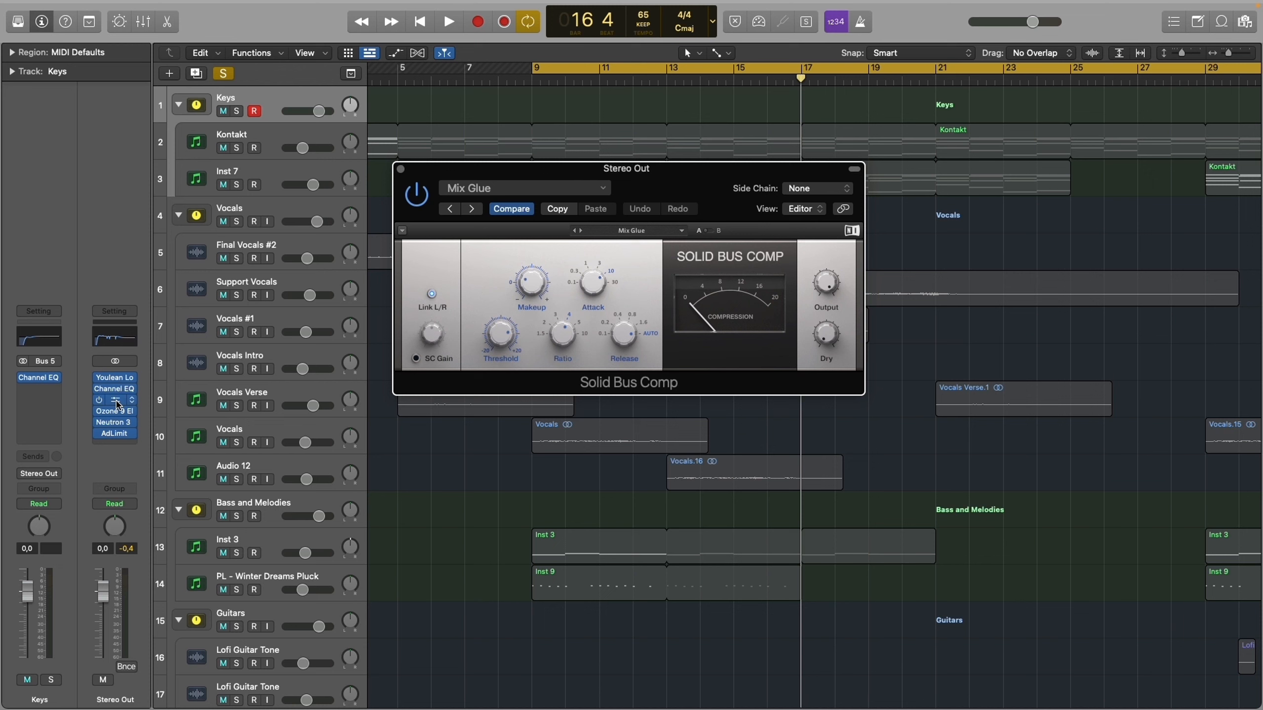
click(116, 411)
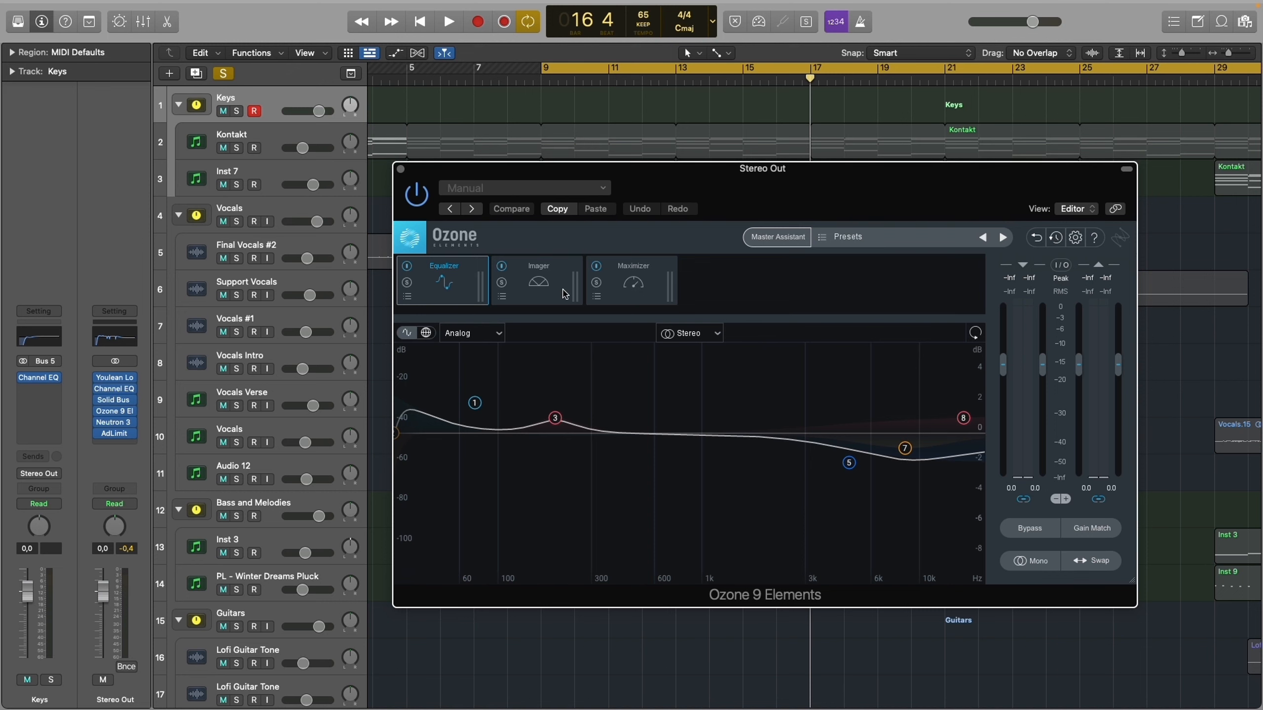
drag(599, 397, 423, 448)
click(130, 421)
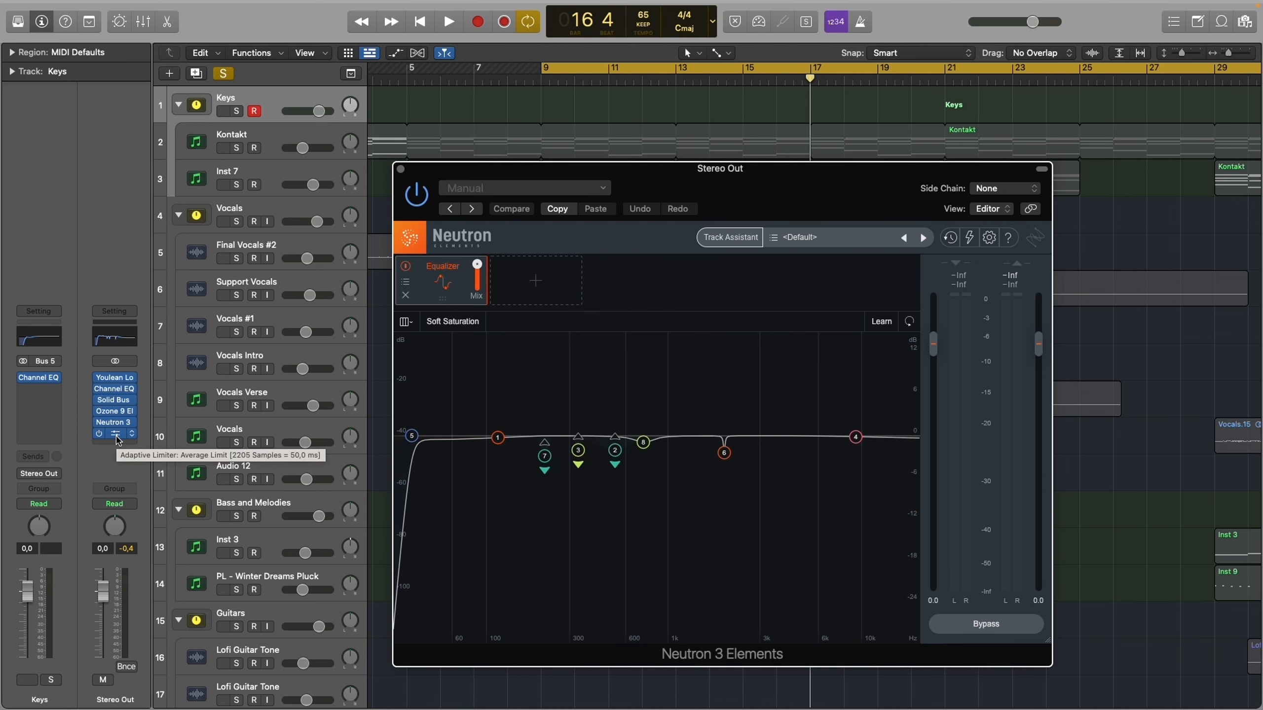
click(117, 437)
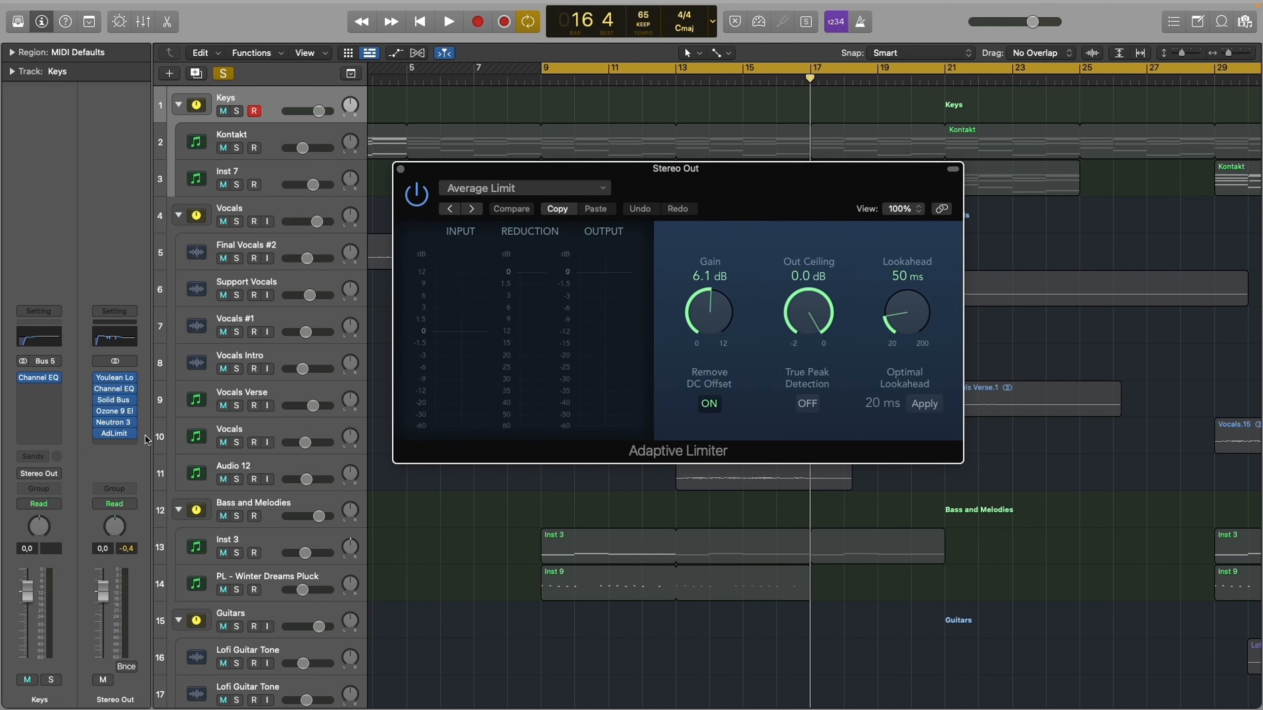